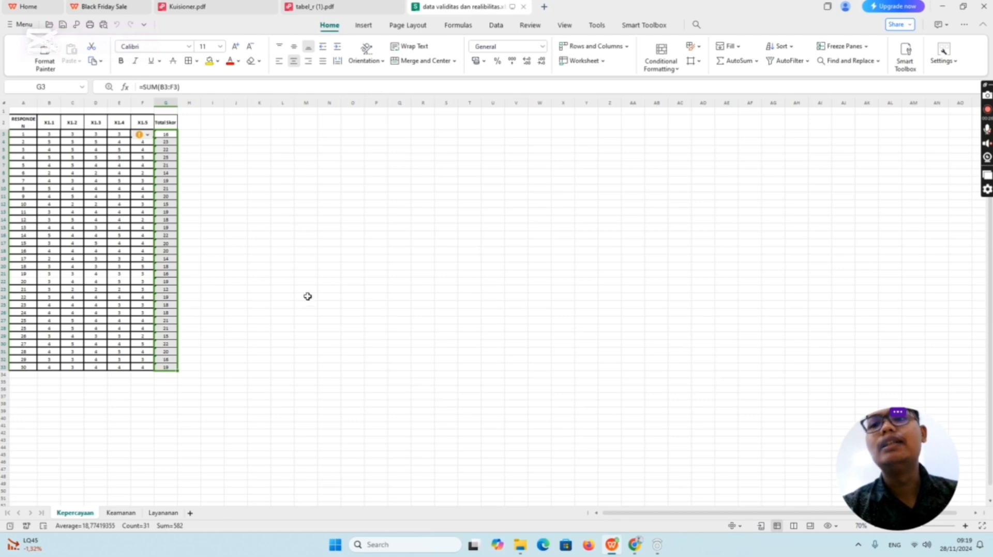
Copy the whole table on the Keamanan sheet, from the RESPONDEN header through the last Total Skor value (A2:G33).
left_click(121, 514)
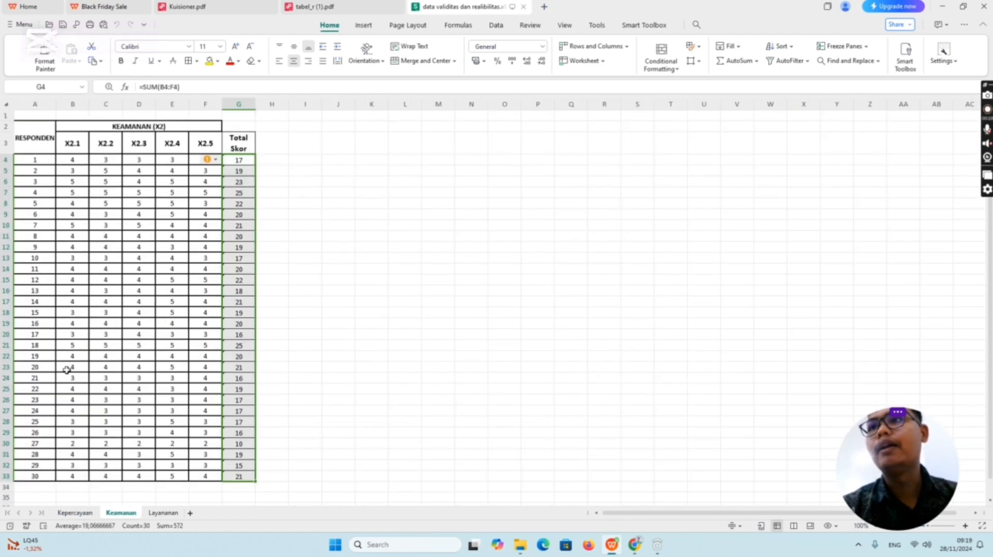
left_click(40, 136)
left_click_drag(40, 135, 238, 476)
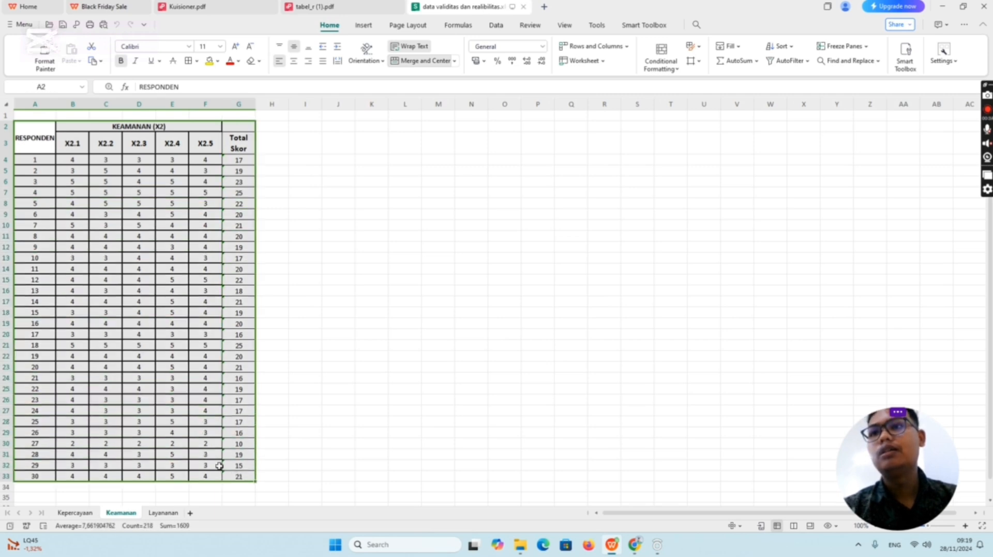
right_click(218, 449)
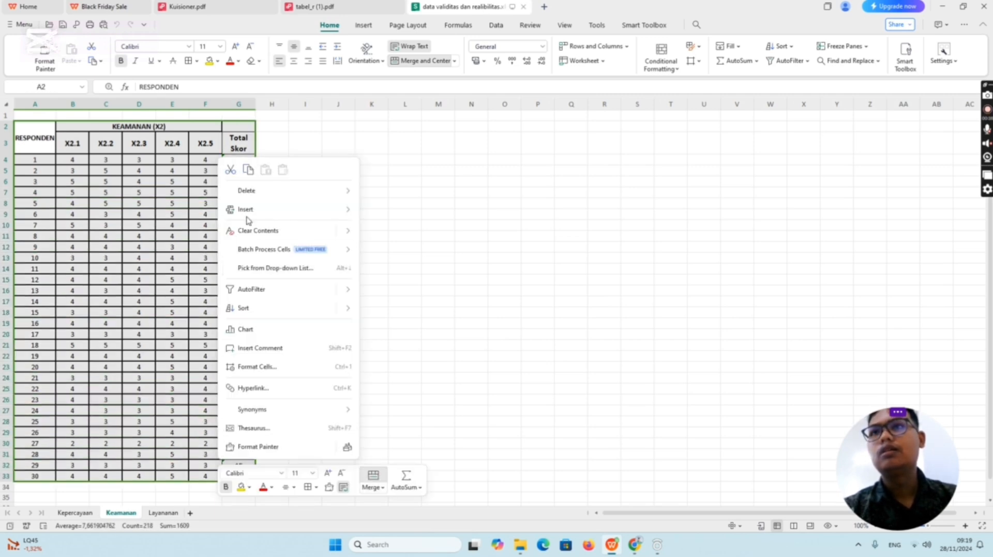
left_click(247, 171)
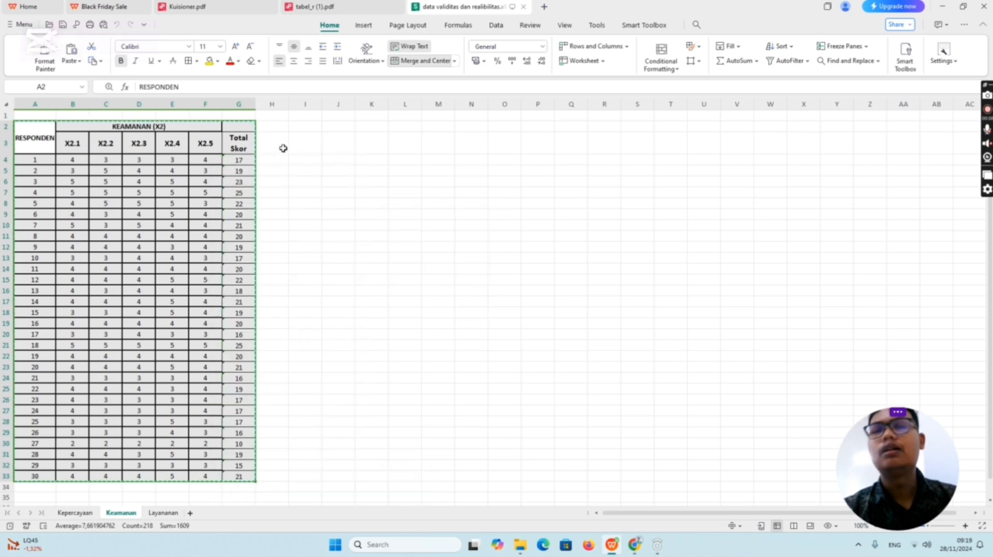
Minimize the spreadsheet, launch IBM SPSS Statistics 26 and dismiss its welcome dialog.
left_click(942, 6)
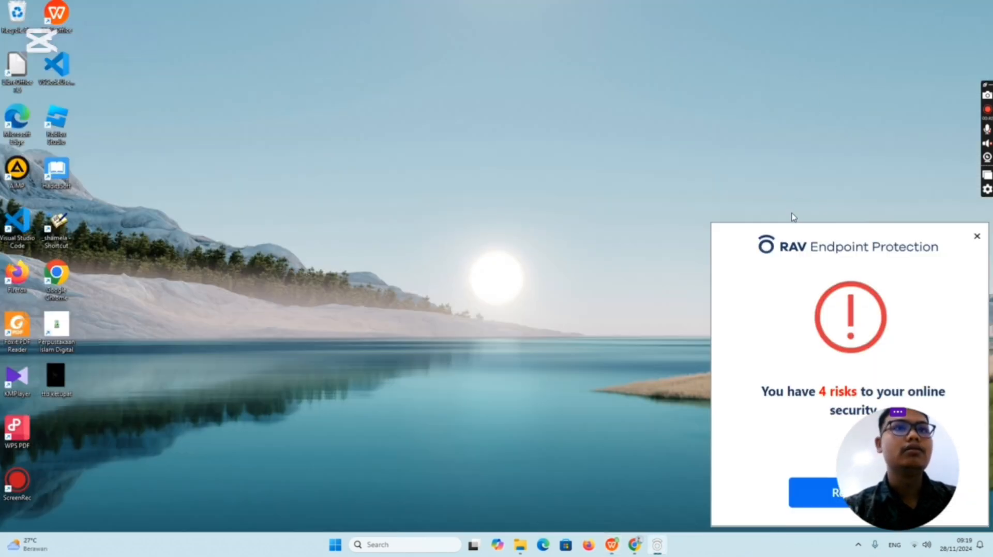
left_click(975, 239)
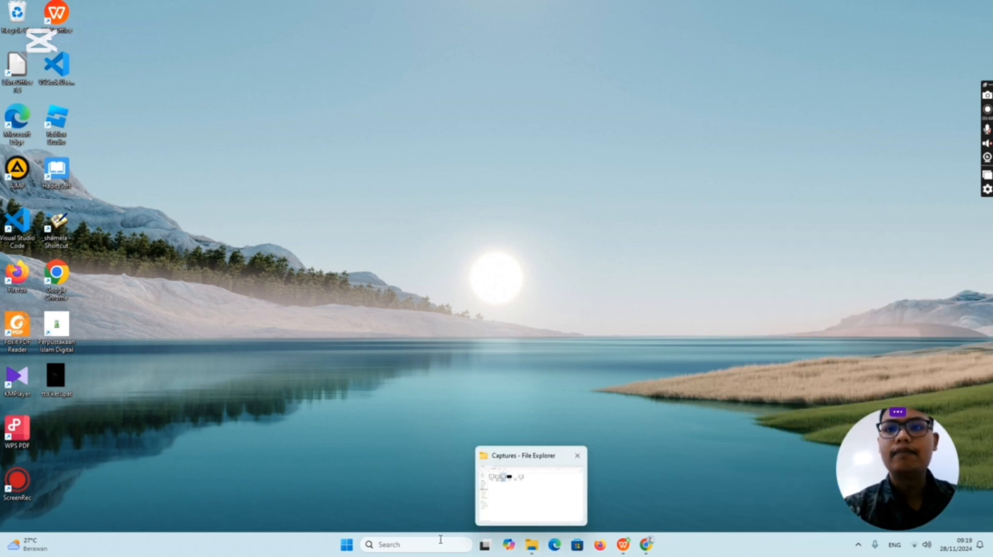
left_click(369, 546)
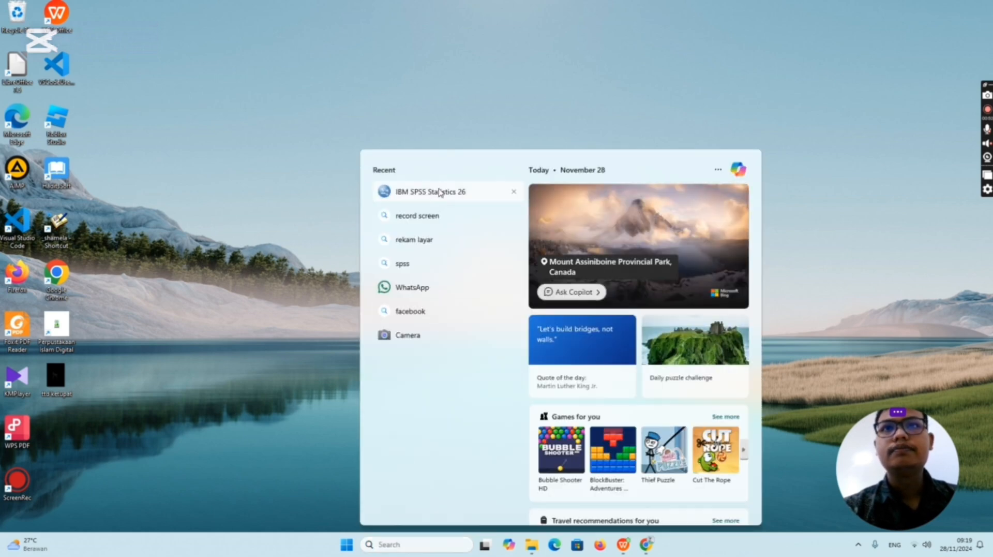
left_click(440, 191)
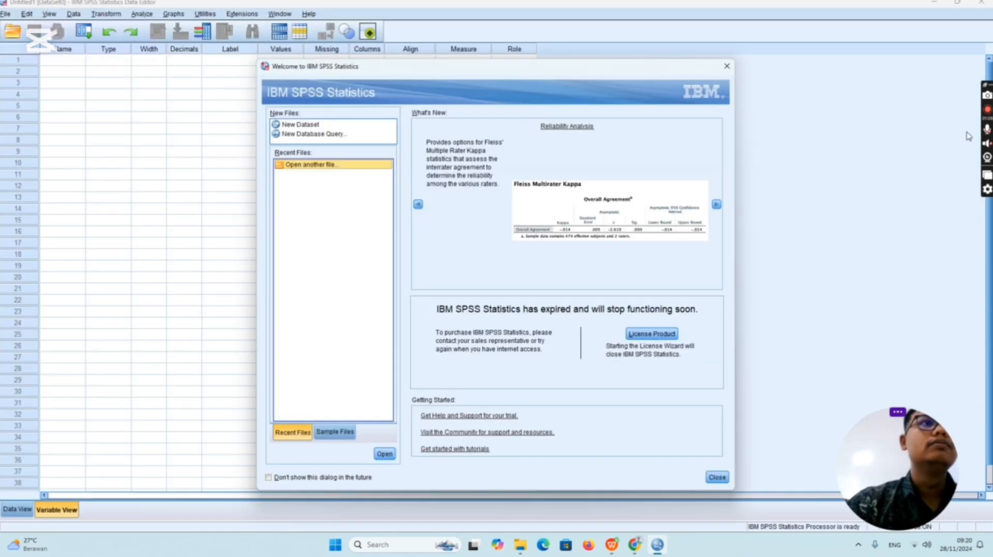
left_click(988, 133)
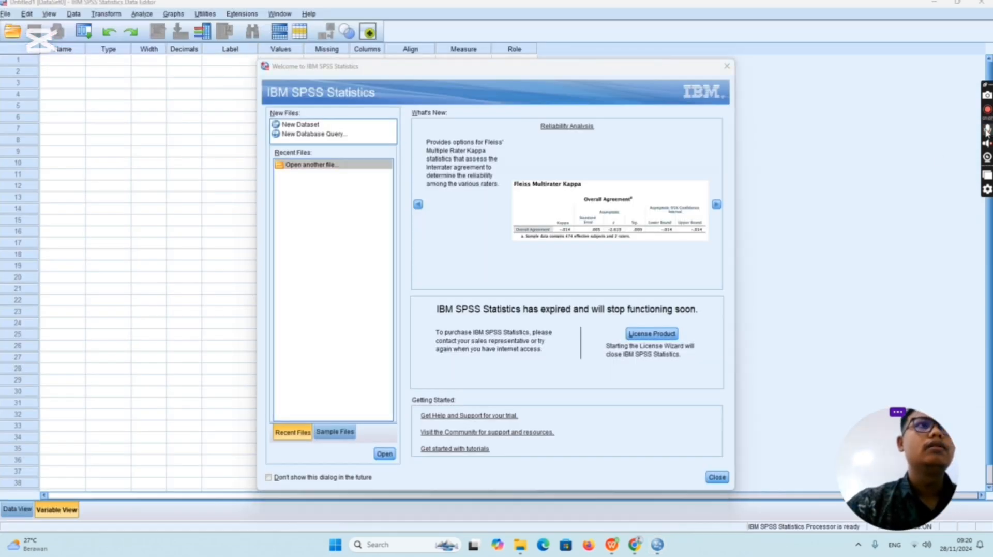
left_click(726, 66)
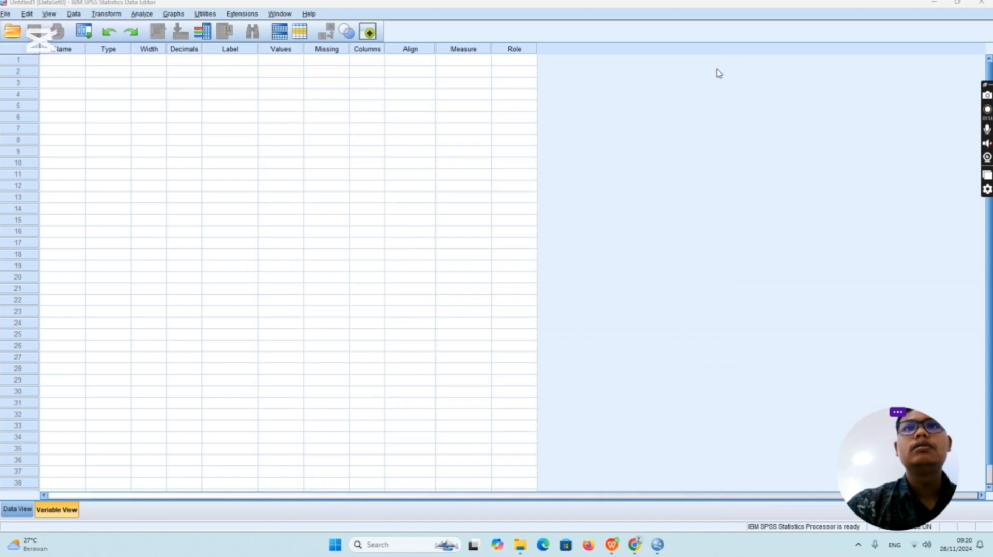
Paste the copied table into Data View, starting at the first cell of the empty dataset.
left_click(70, 61)
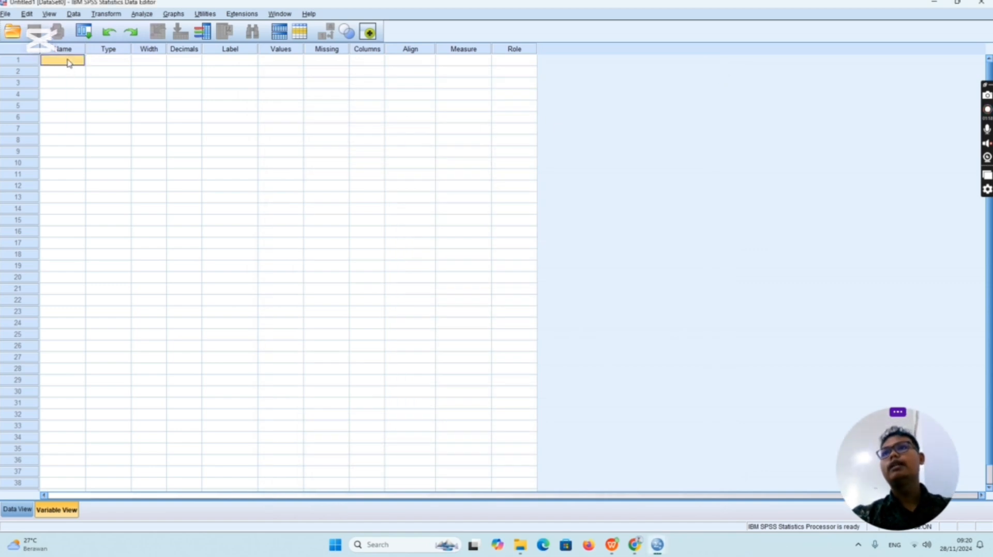
right_click(70, 62)
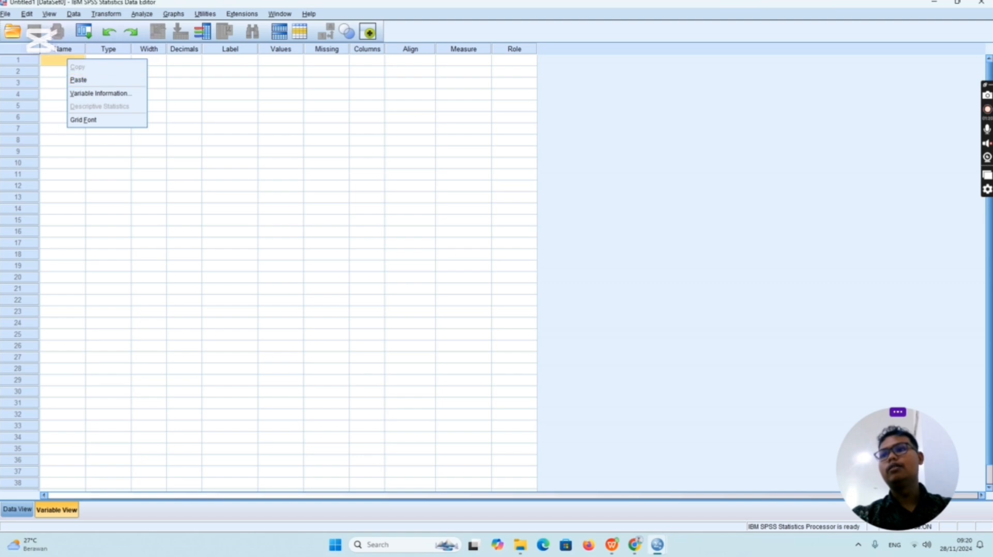
left_click(24, 510)
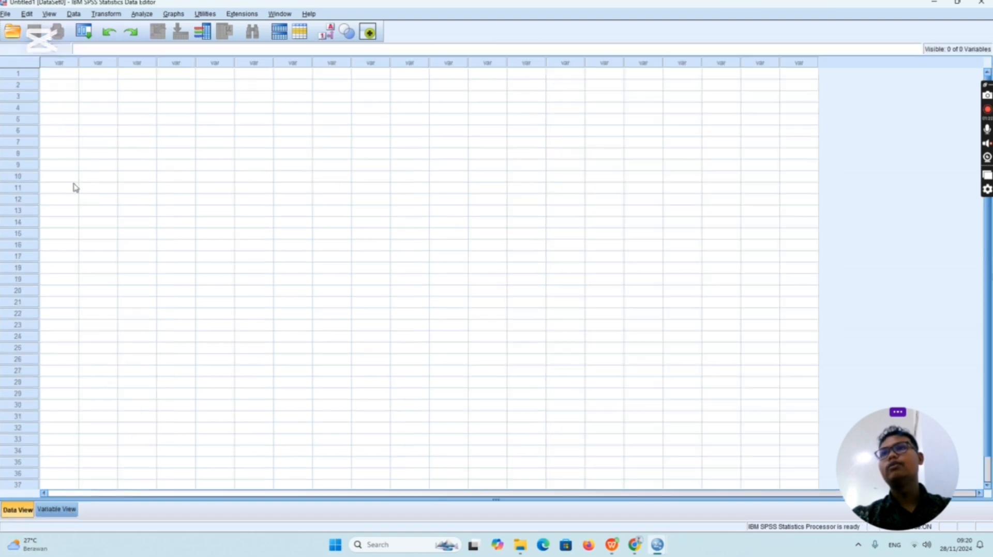
right_click(63, 74)
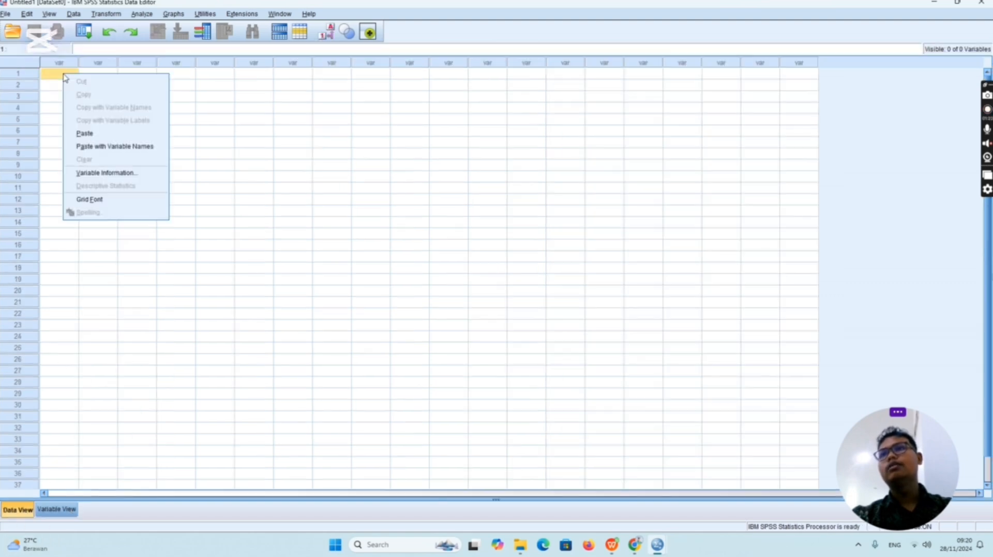
left_click(84, 133)
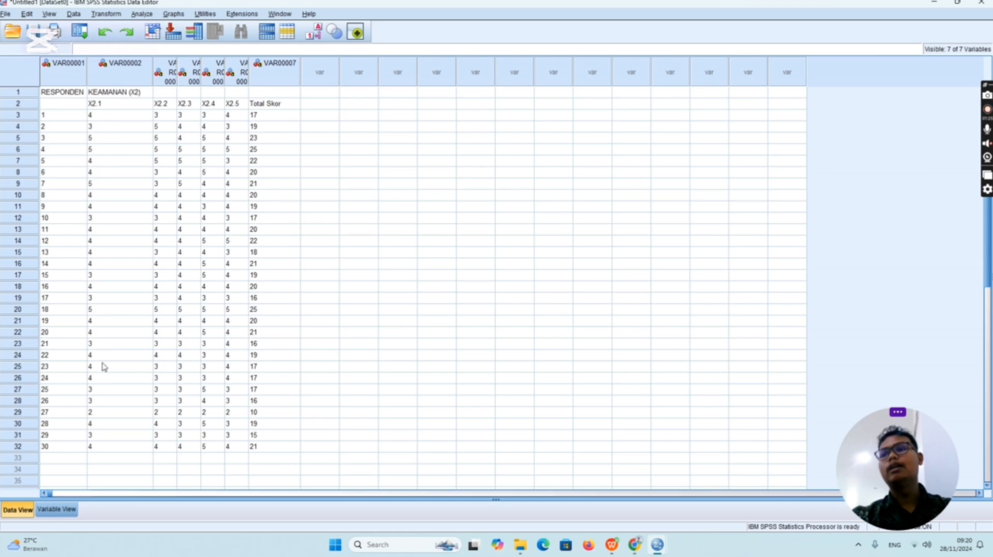
In Variable View, rename the first variable as Responden.
left_click(57, 510)
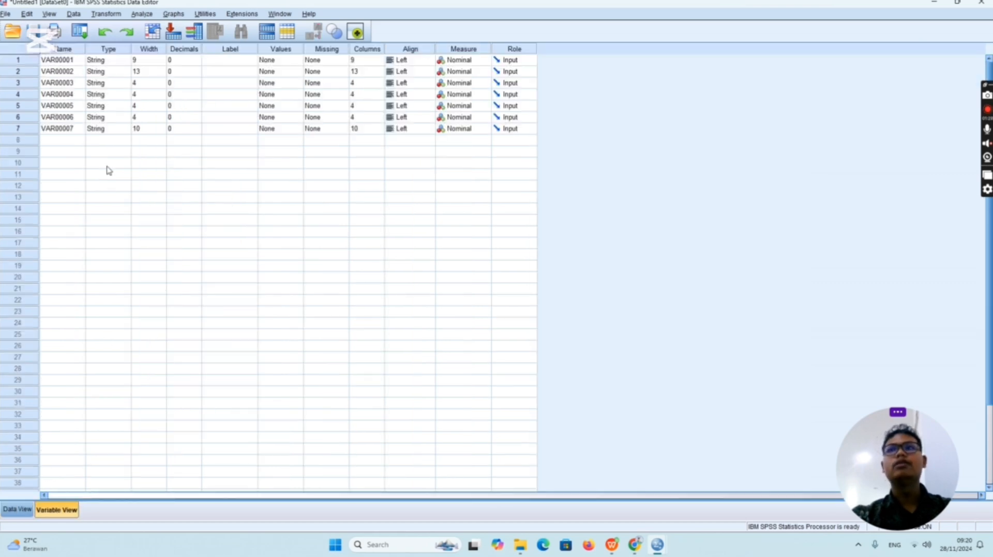
left_click(74, 61)
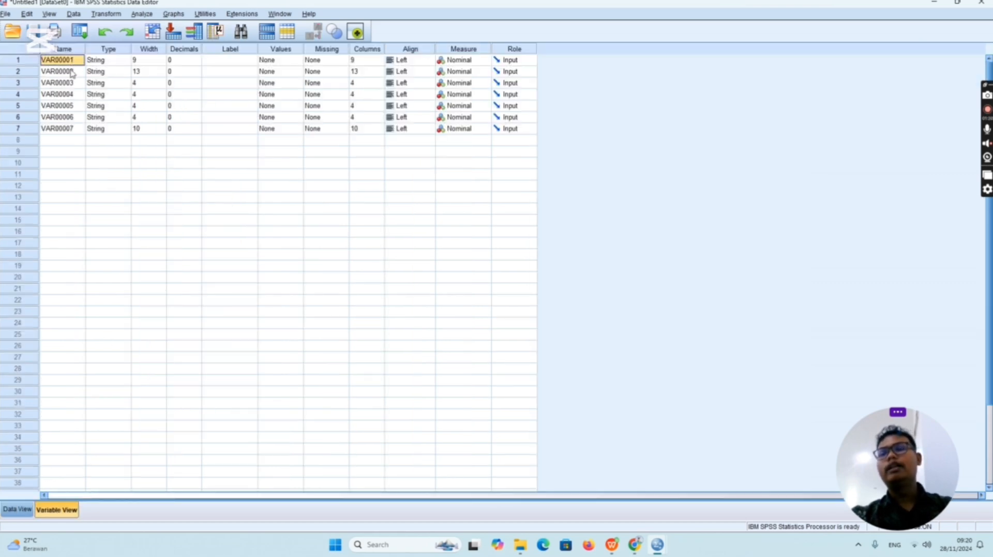
left_click(76, 73)
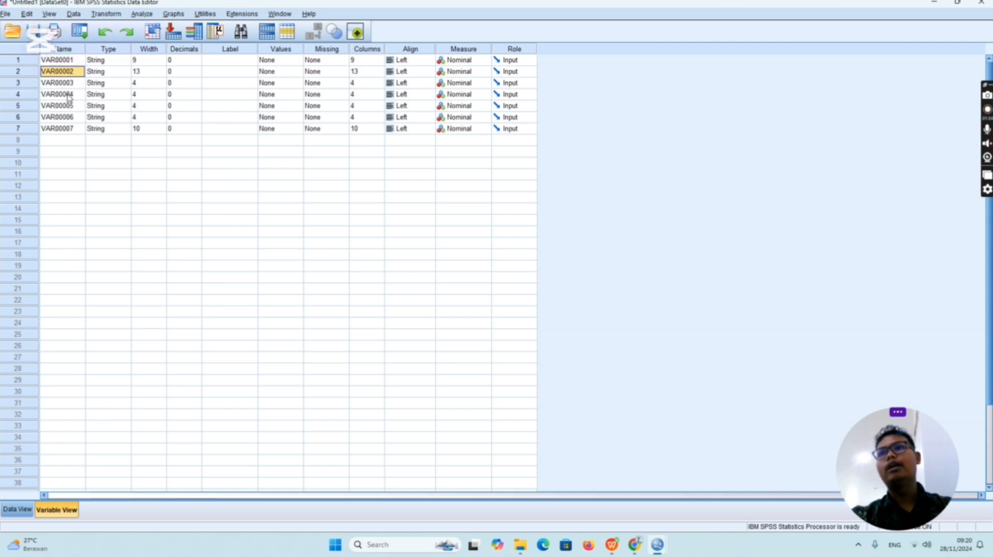
left_click(79, 128)
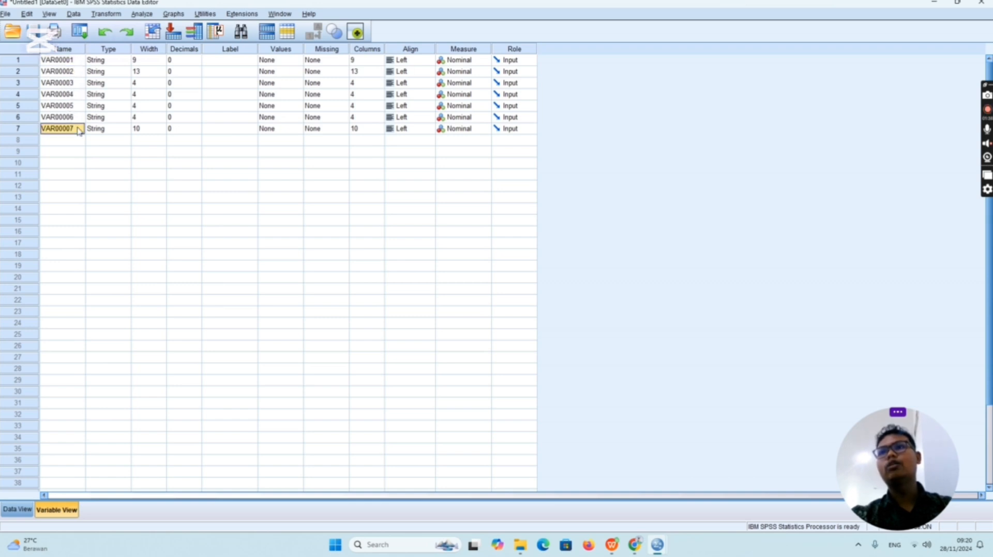
left_click(79, 61)
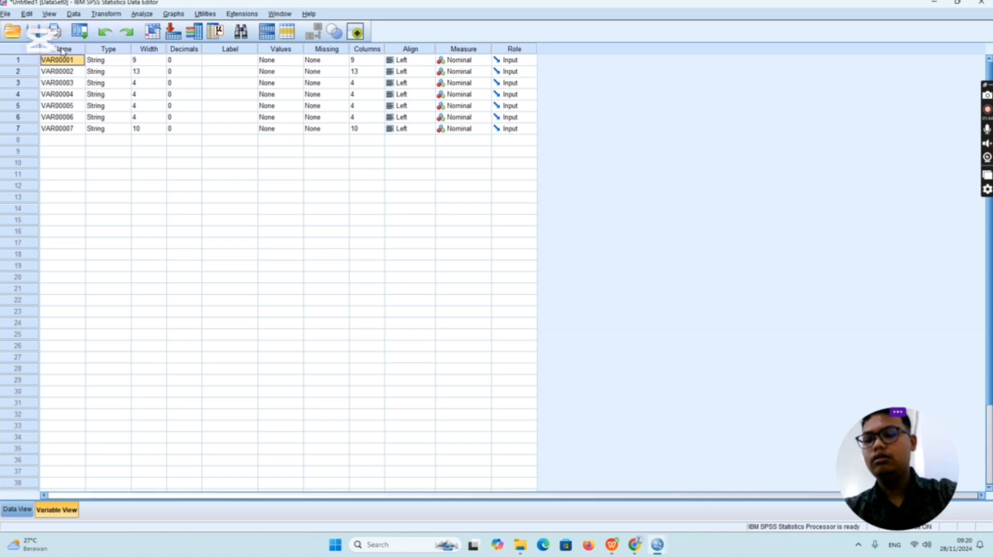
key("Tab")
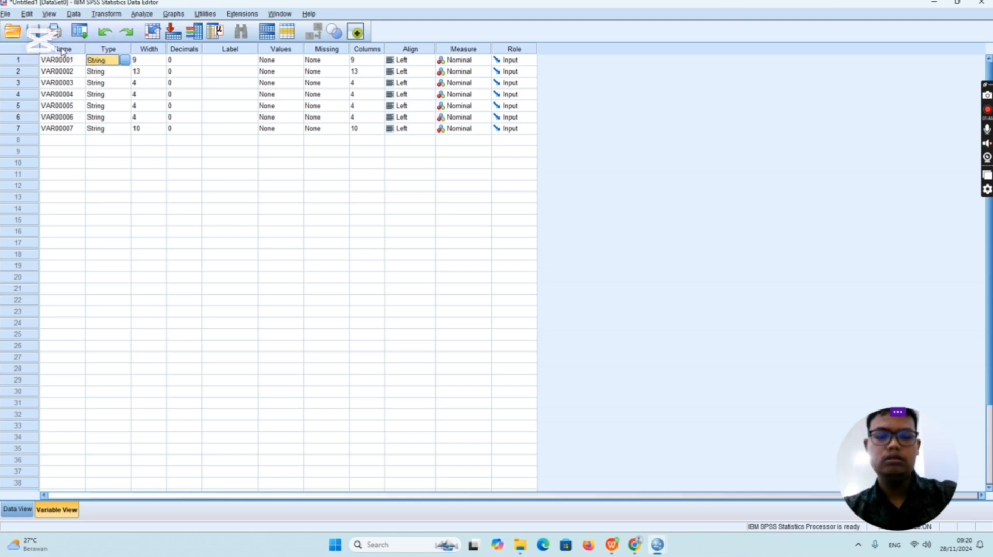
key("shift+Tab")
key("BackSpace")
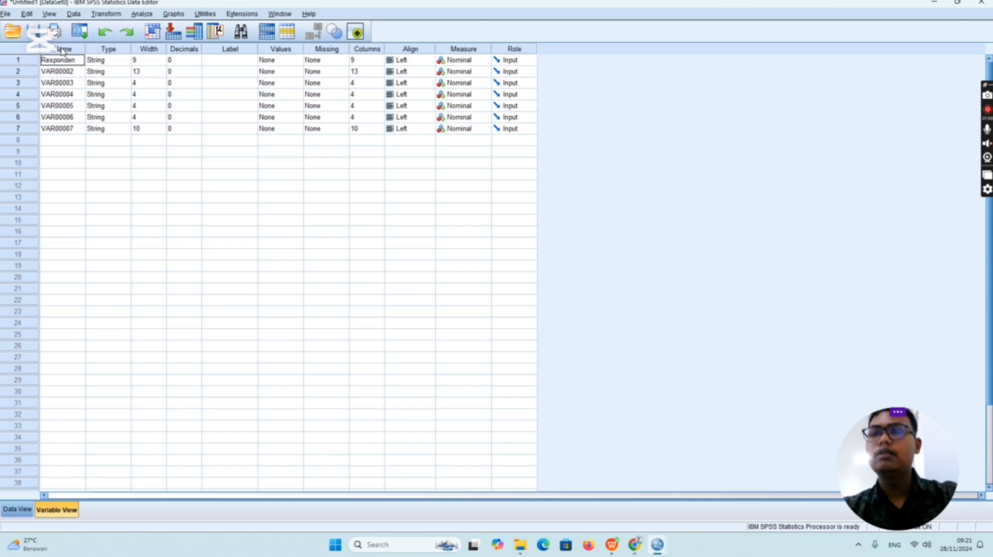
key("Return")
Rename the second variable as x2.1 and the third as X2.2.
key("BackSpace")
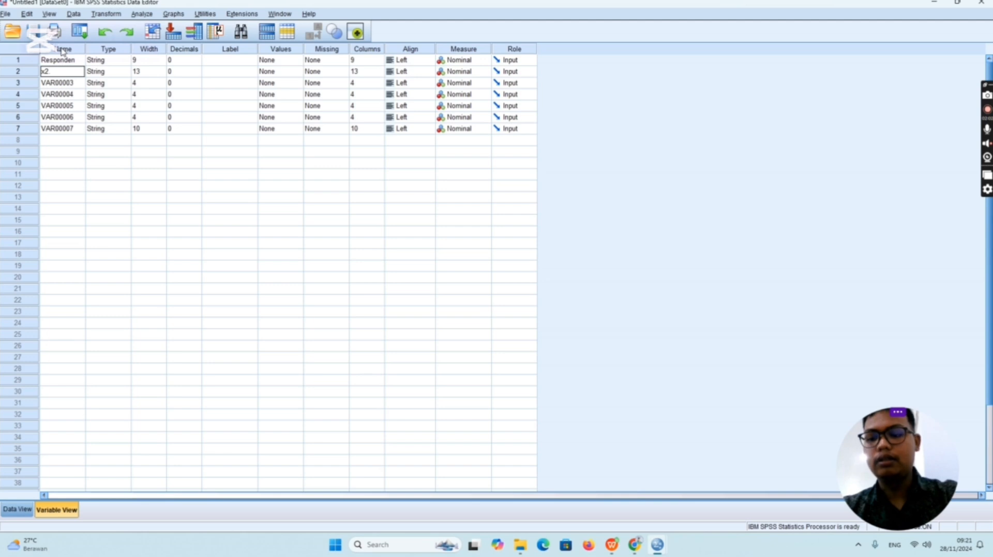
key("Return")
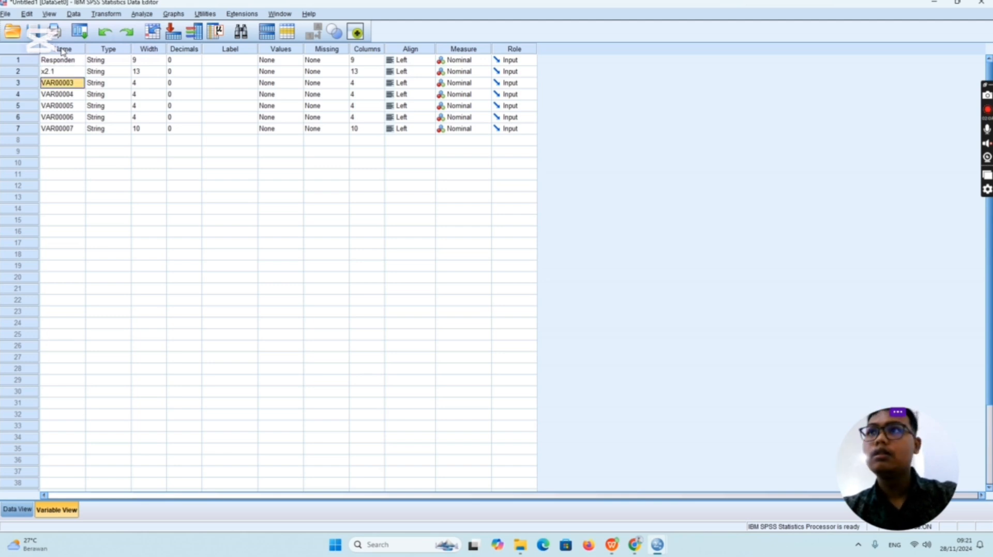
key("BackSpace")
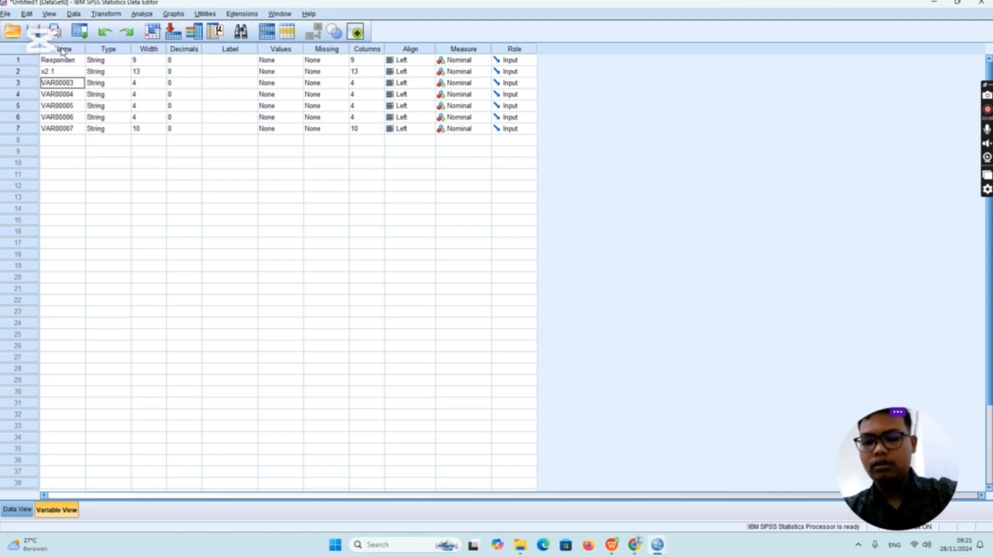
type("x2.2")
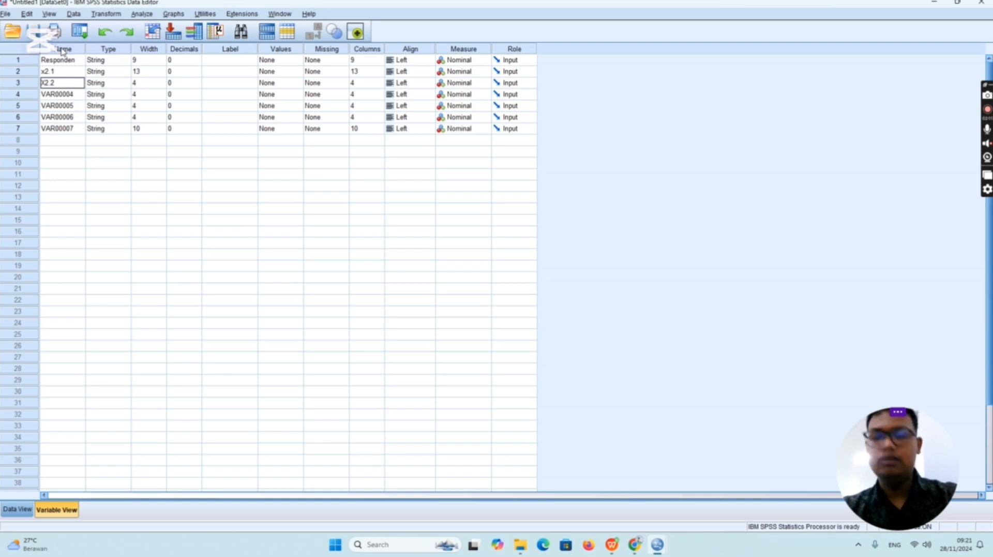
key("Return")
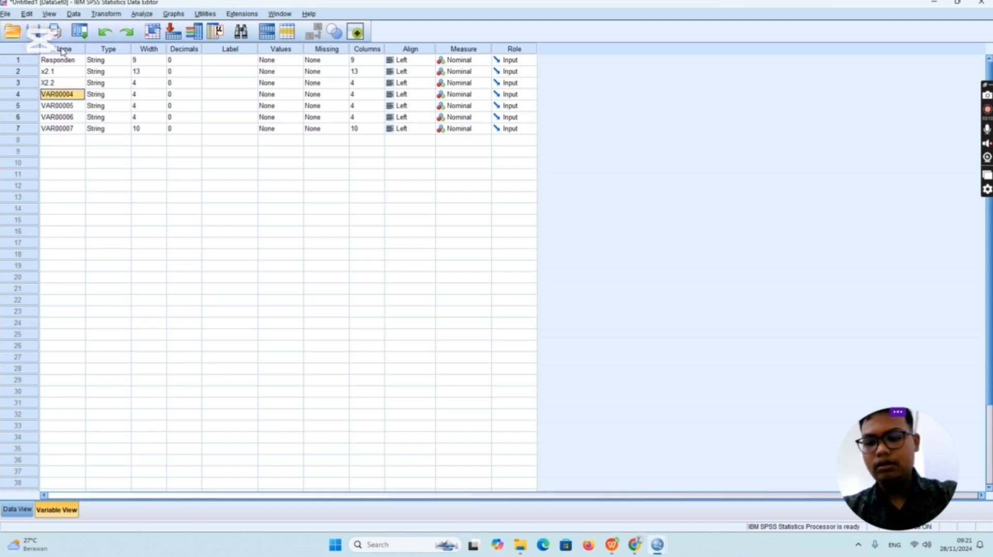
Rename the fourth, fifth and sixth variables as X2.3, X2.4 and X2.5.
type("X2.3")
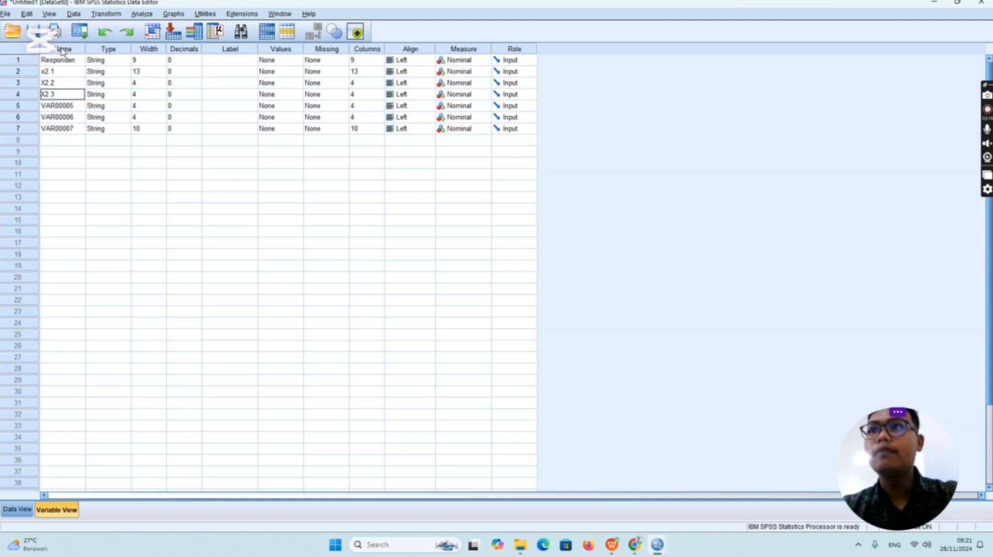
key("Return")
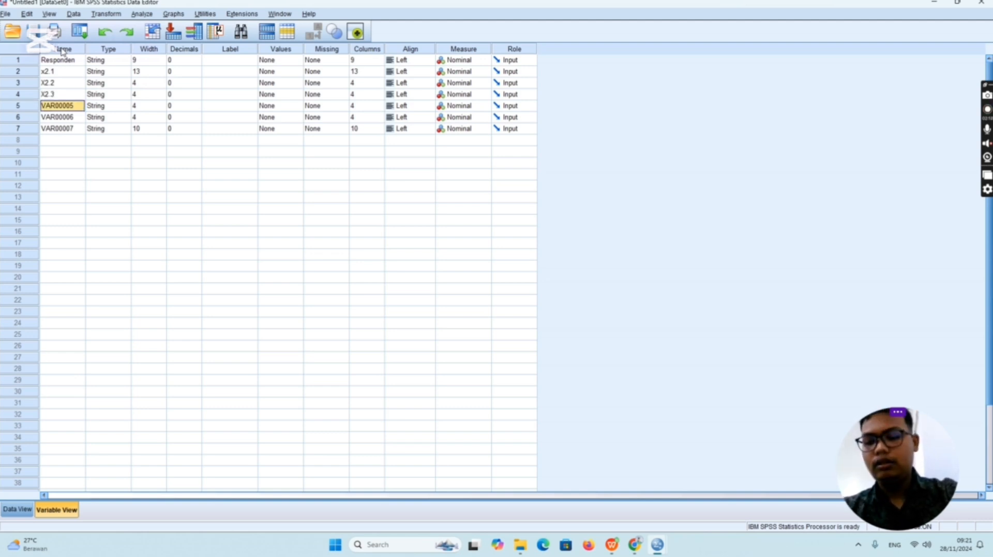
type("X2.4")
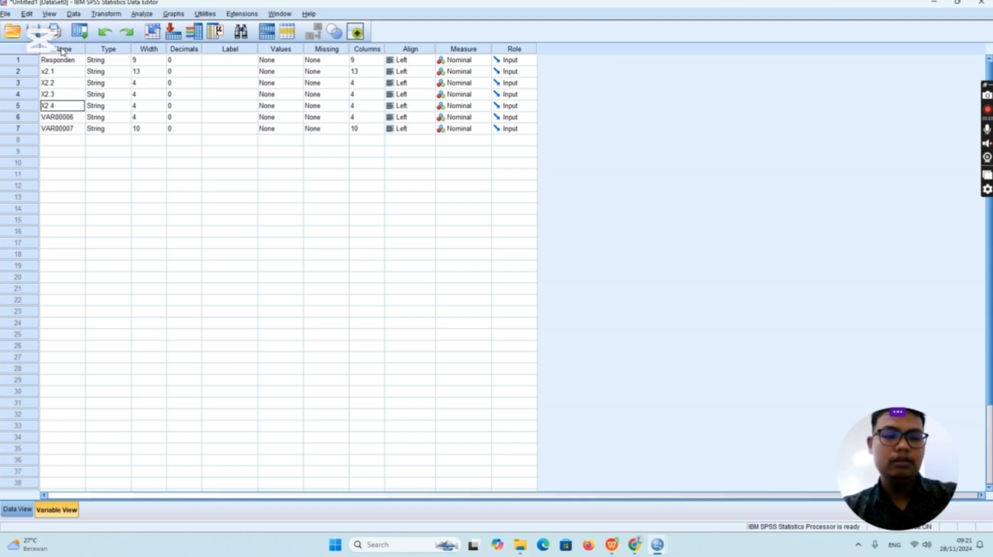
key("Return")
type("X2.5")
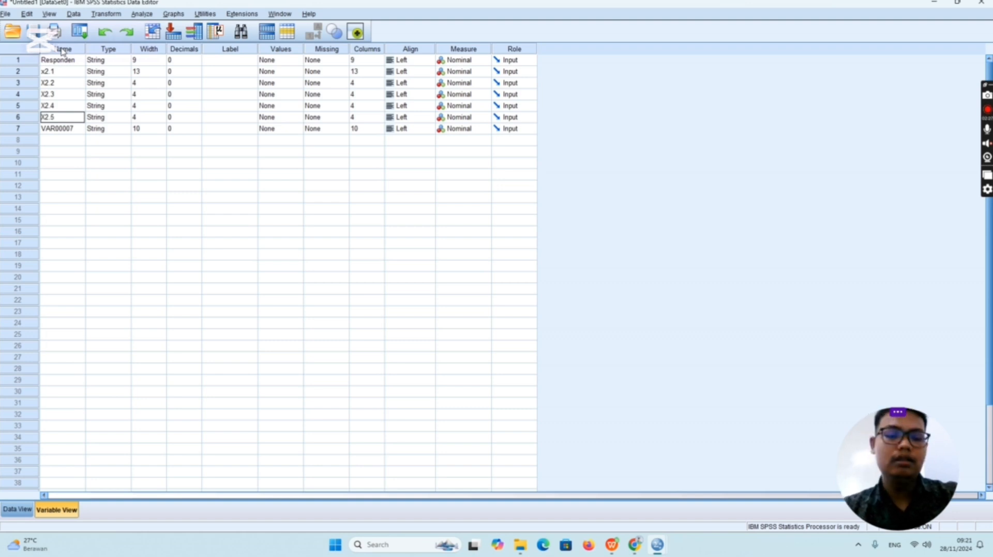
key("Return")
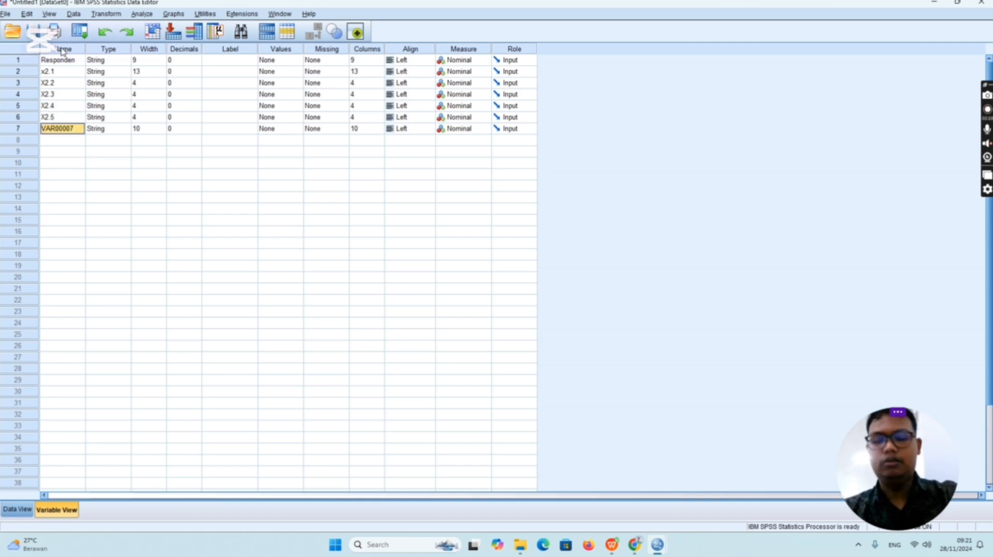
Try to rename the seventh variable as "Total data".
type("Total data")
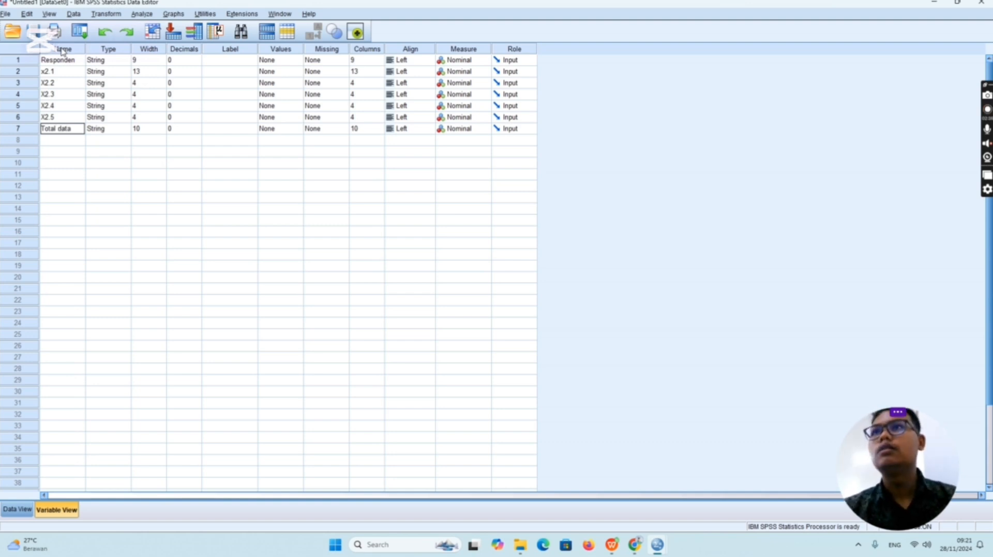
left_click(113, 63)
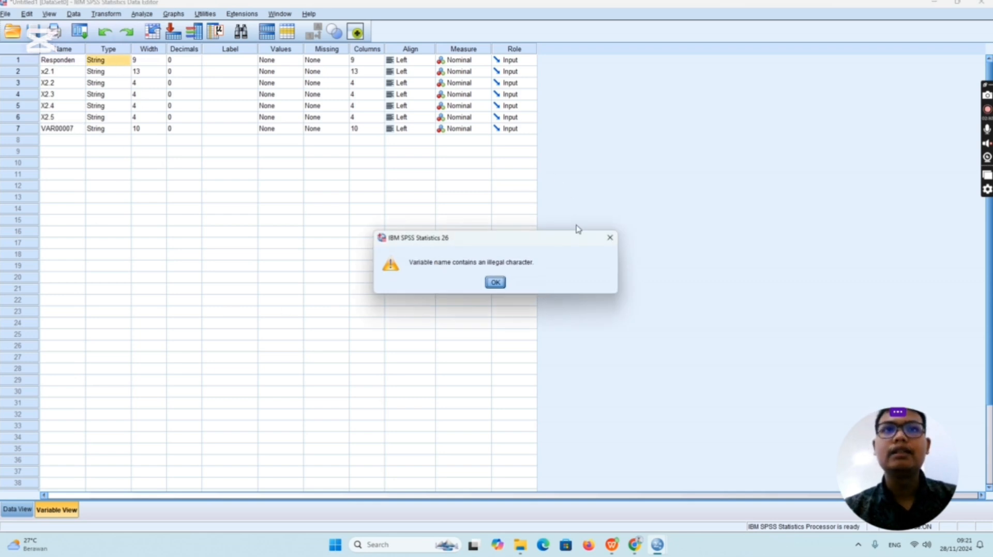
left_click(610, 237)
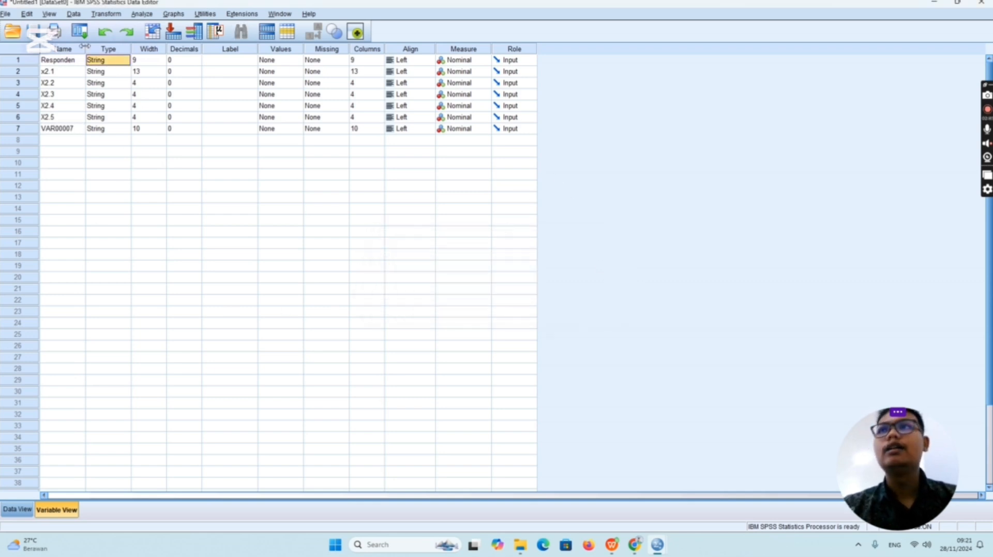
Change the variable type of Responden and x2.1 from String to Numeric.
left_click(128, 61)
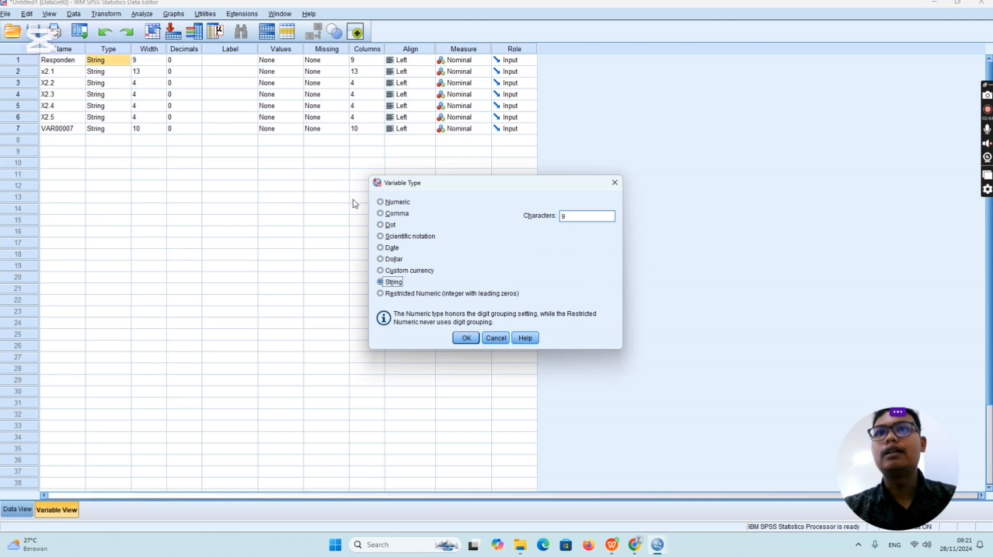
left_click(380, 202)
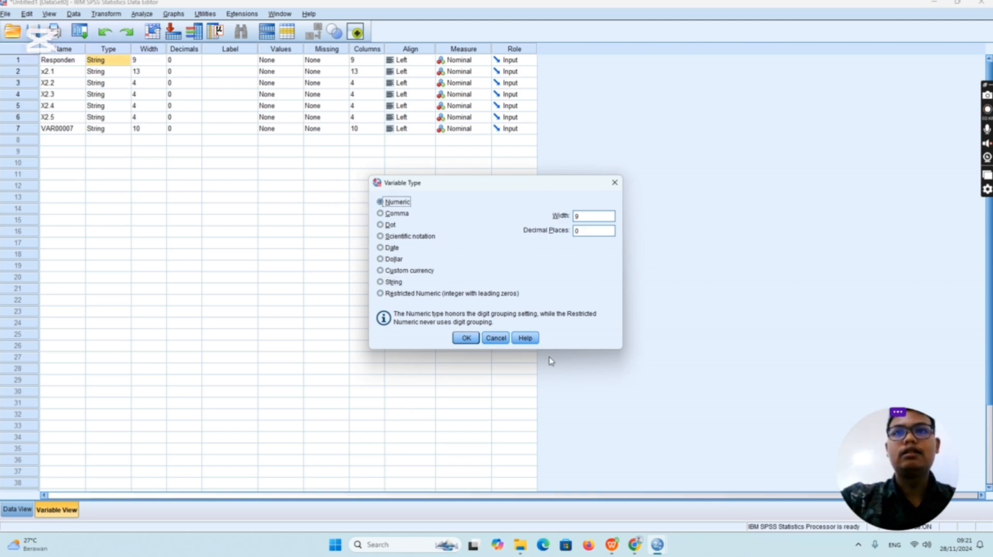
left_click(466, 338)
left_click(102, 73)
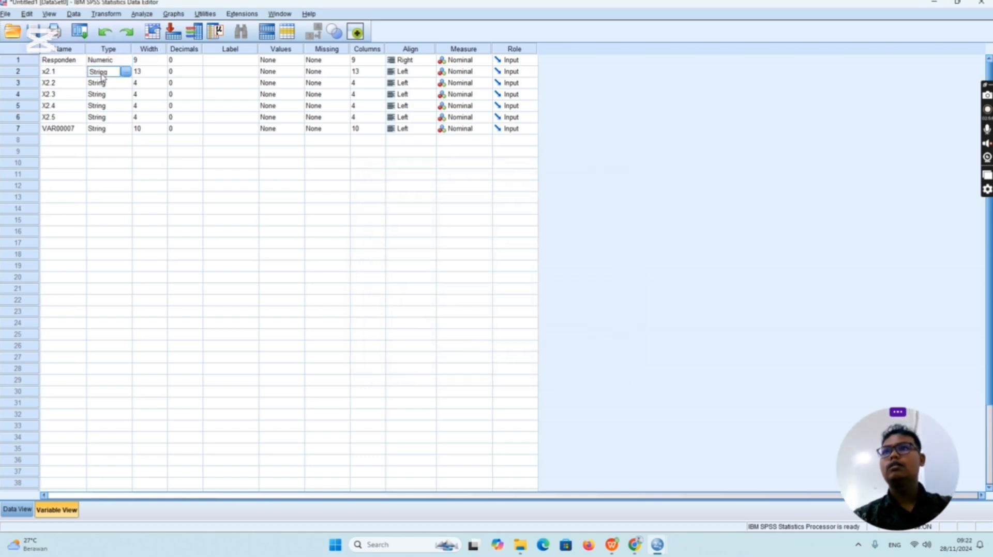
left_click(125, 72)
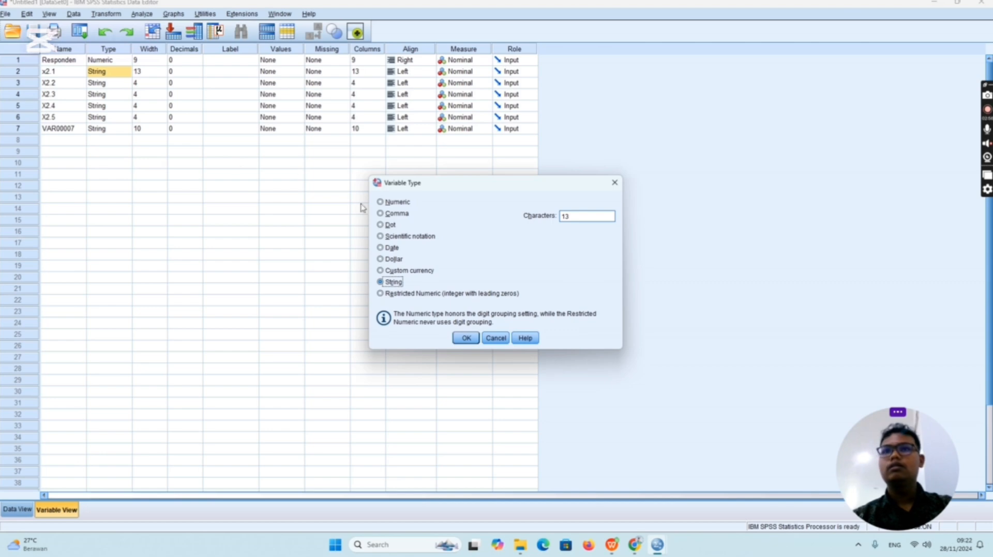
left_click(381, 202)
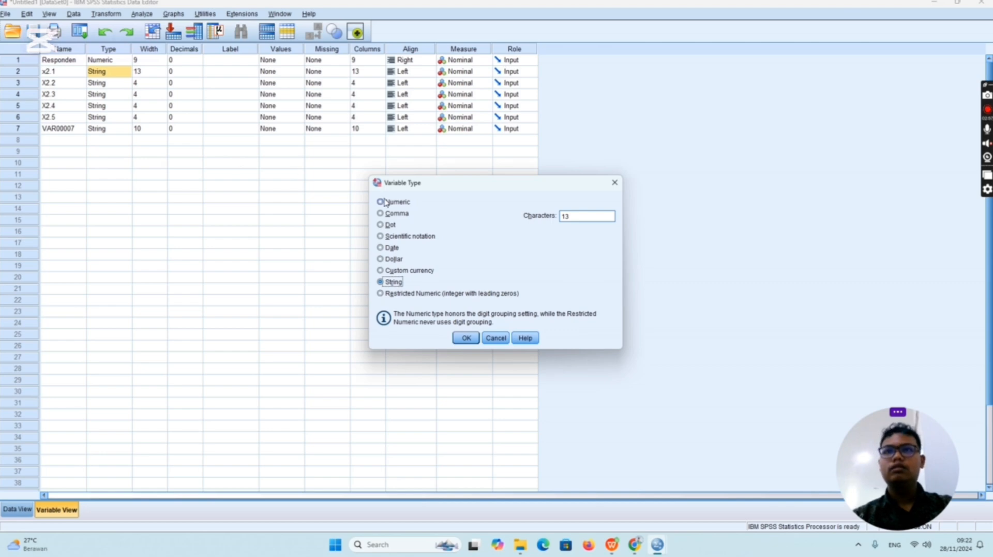
left_click(466, 337)
Change the variable type of X2.2 and X2.3 to Numeric.
left_click(102, 83)
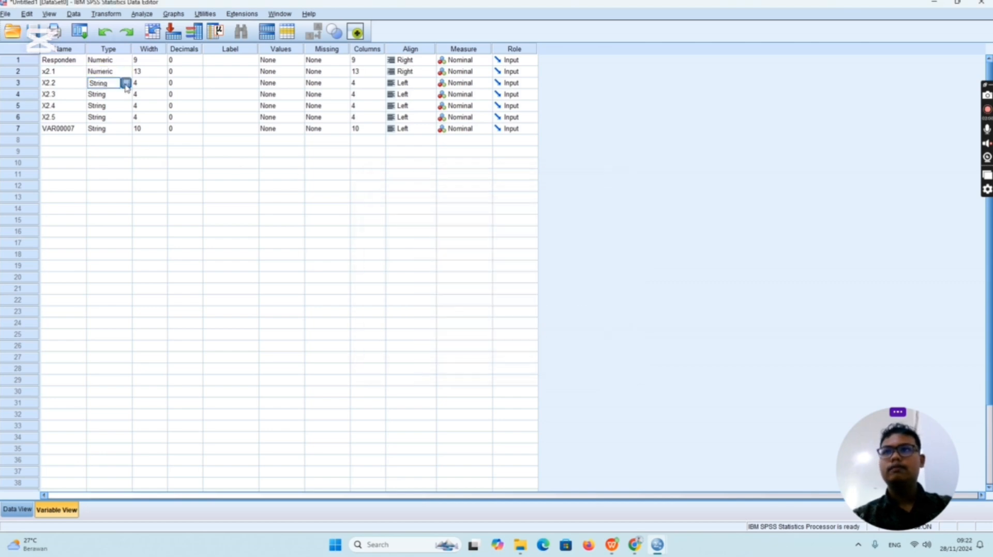
left_click(126, 83)
left_click(381, 202)
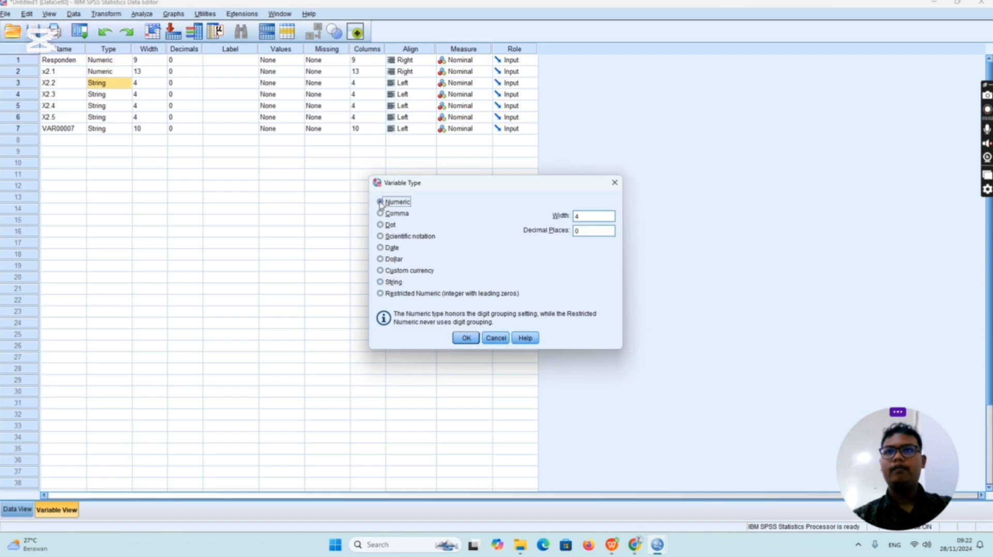
left_click(466, 337)
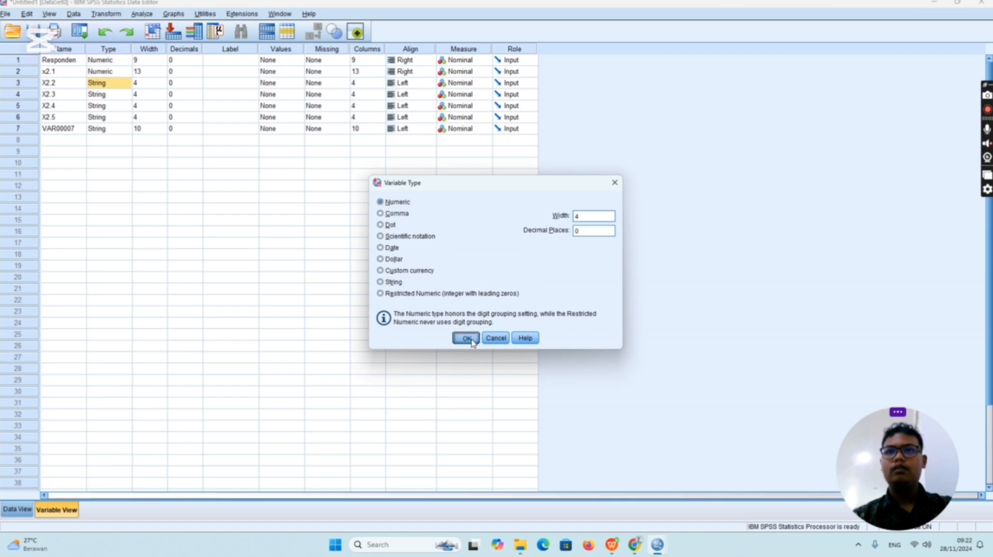
left_click(100, 94)
left_click(126, 94)
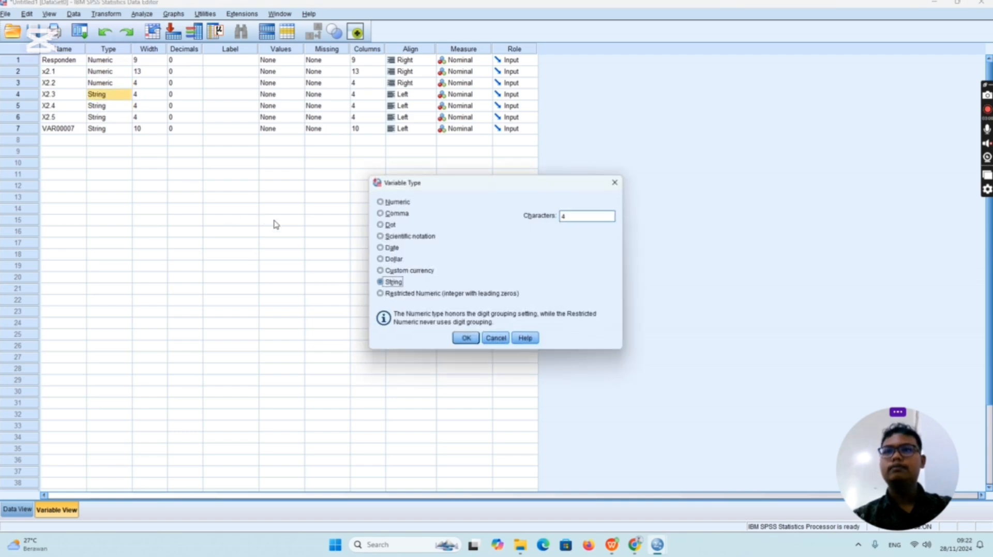
left_click(380, 202)
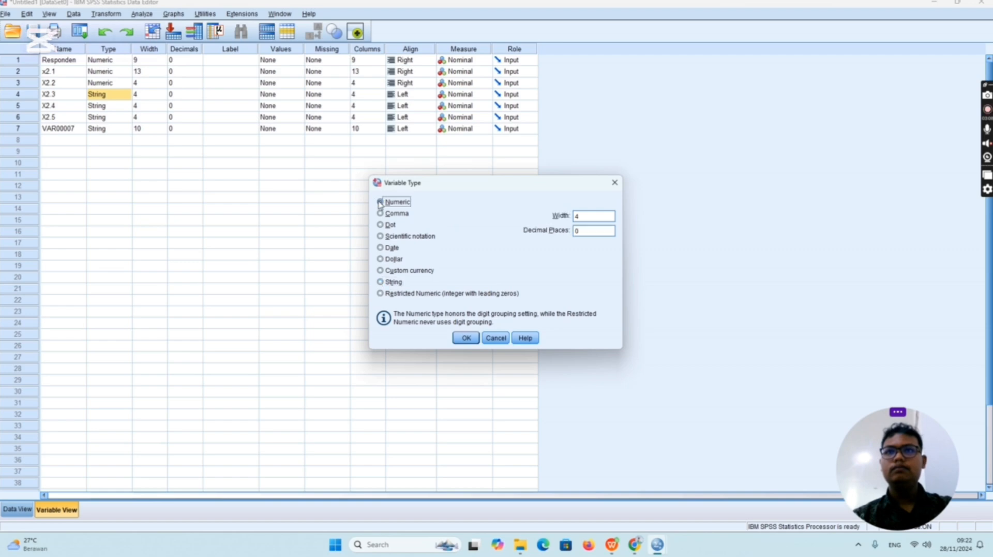
left_click(466, 337)
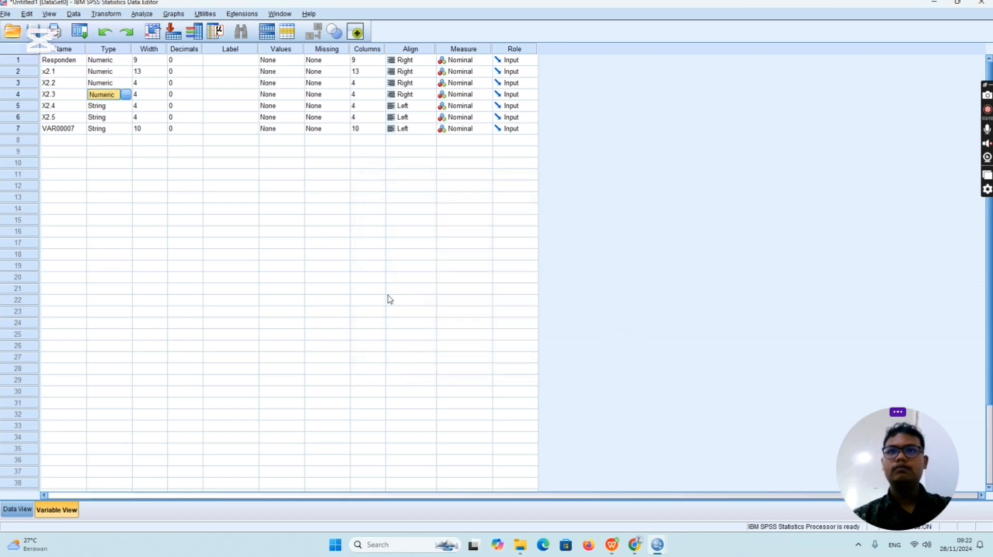
Change the variable type of X2.4 and X2.5 to Numeric.
left_click(123, 106)
left_click(123, 107)
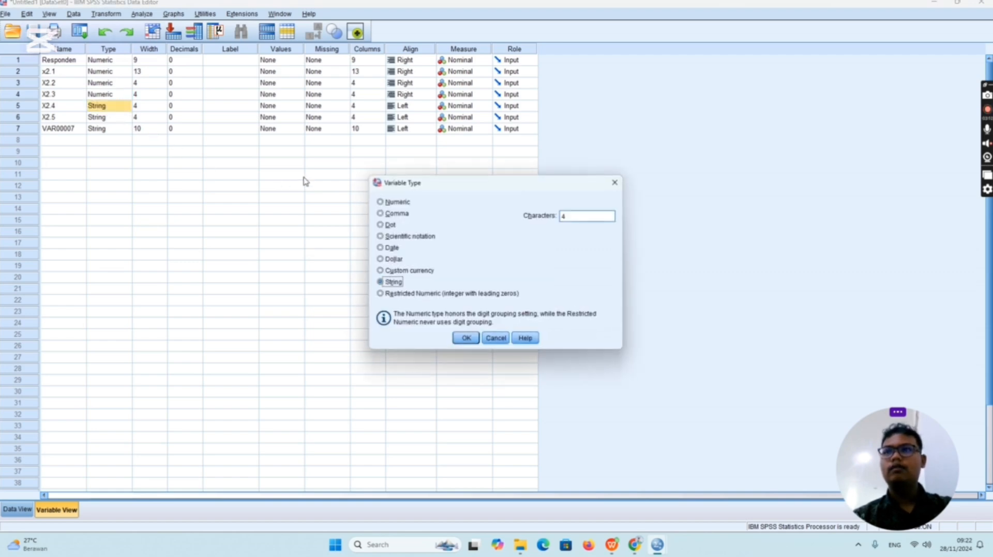
left_click(380, 202)
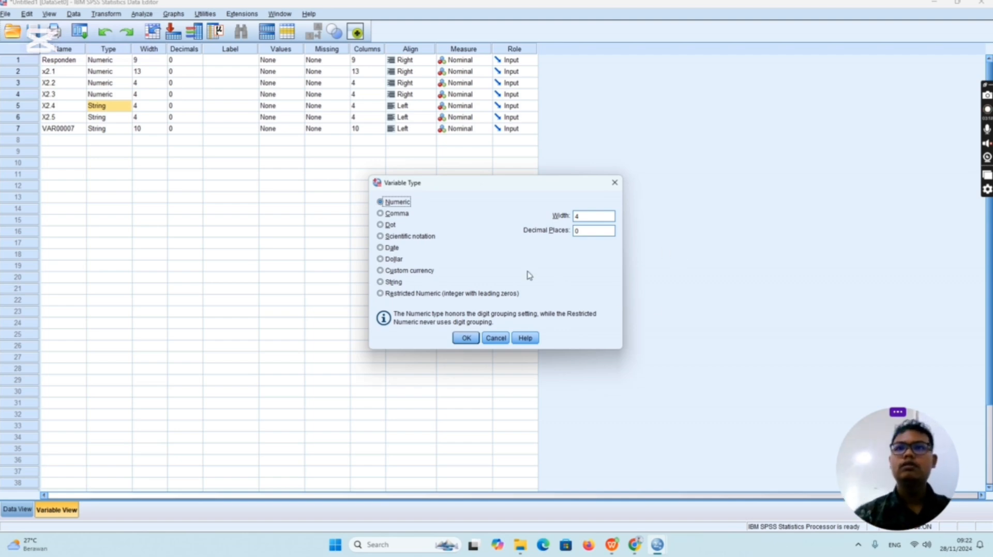
left_click(472, 346)
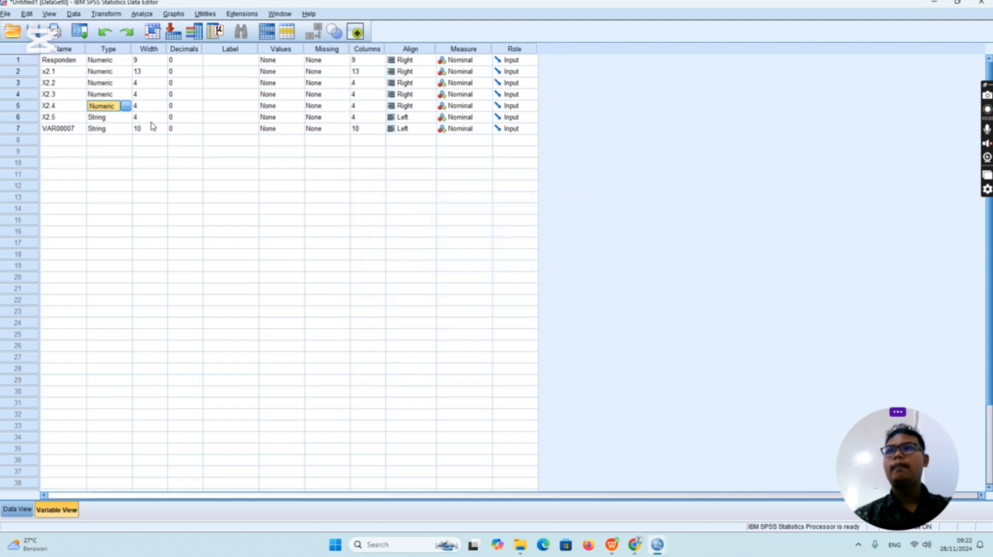
left_click(120, 119)
left_click(124, 118)
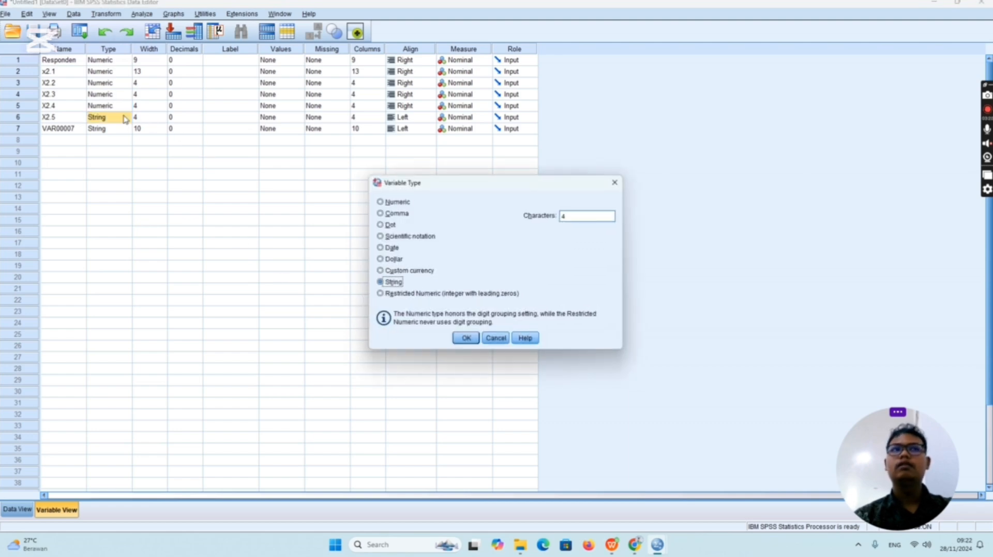
left_click(381, 202)
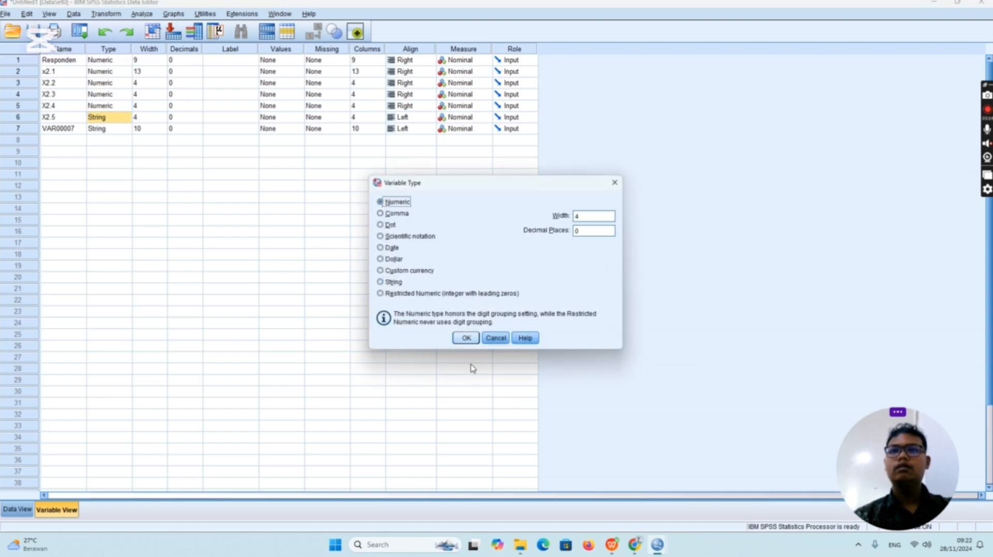
left_click(466, 338)
Change the variable type of the seventh variable, VAR00007, to Numeric.
left_click(119, 129)
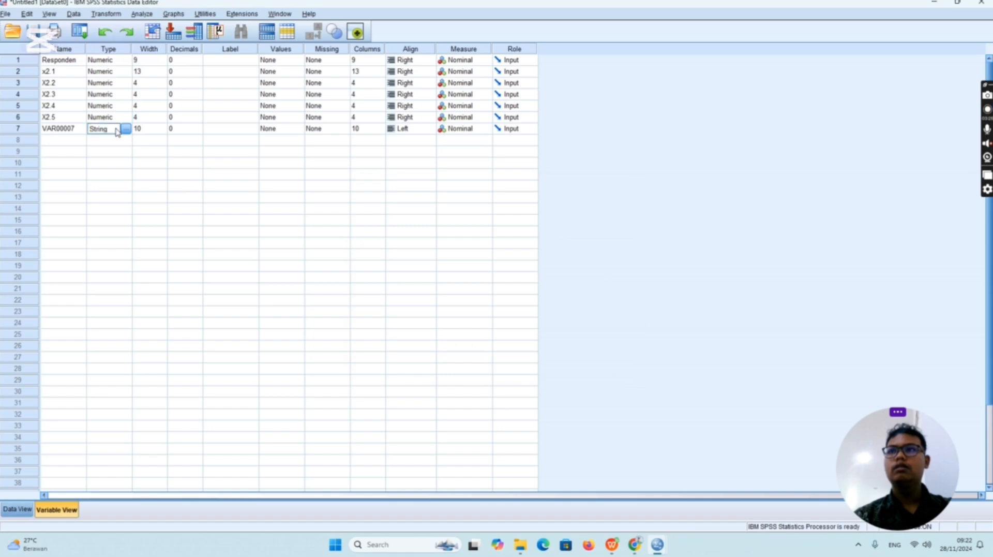
left_click(125, 129)
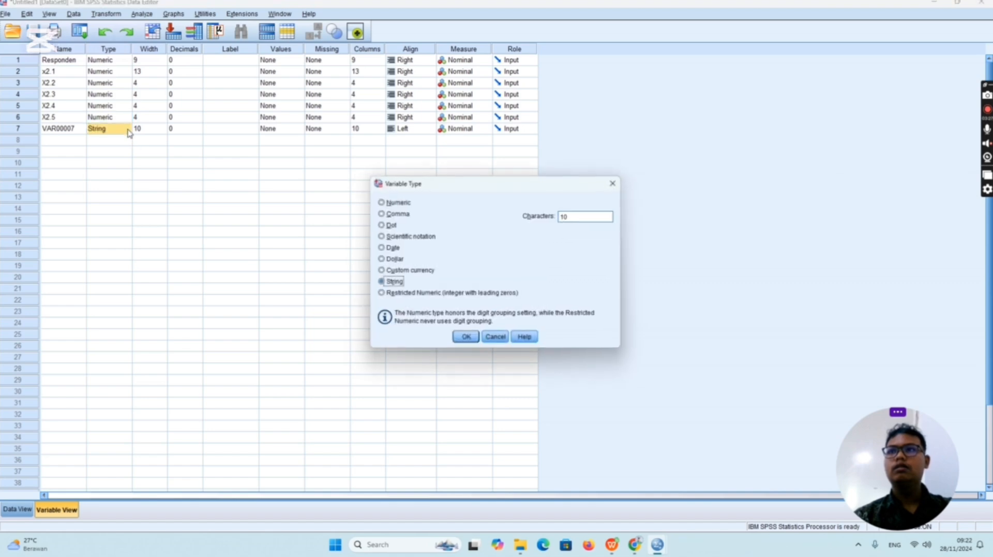
left_click(380, 203)
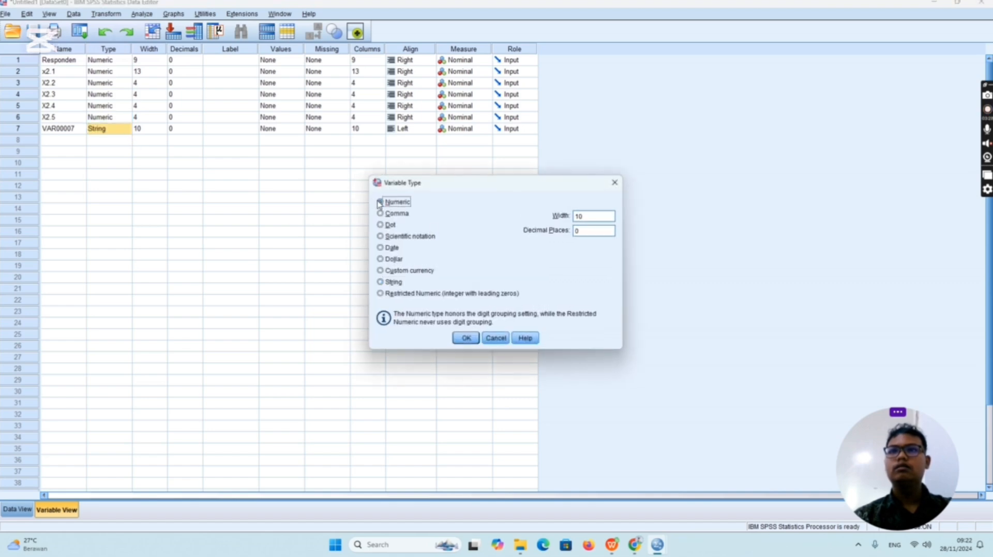
left_click(466, 338)
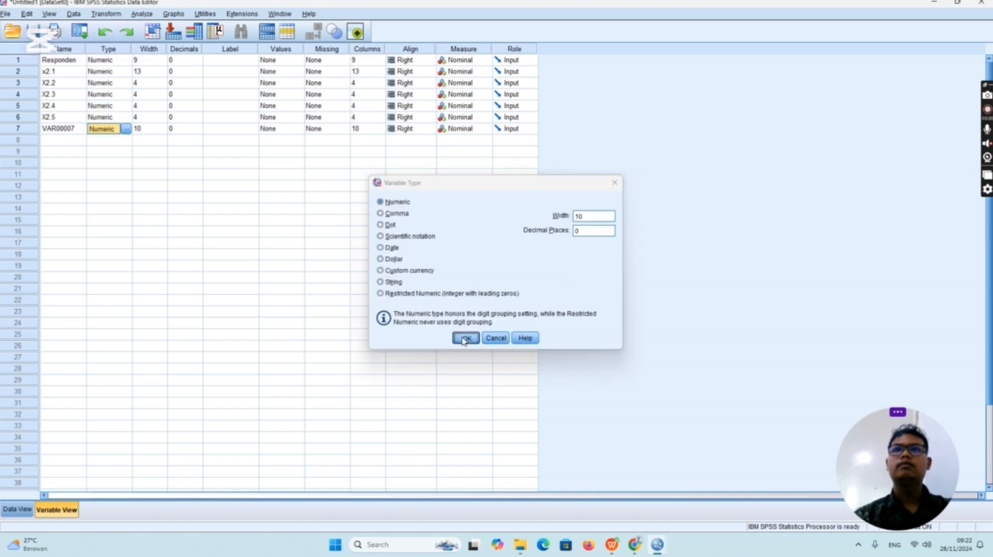
Set the measurement level of Responden, x2.1, X2.2 and X2.3 to Scale.
left_click(477, 61)
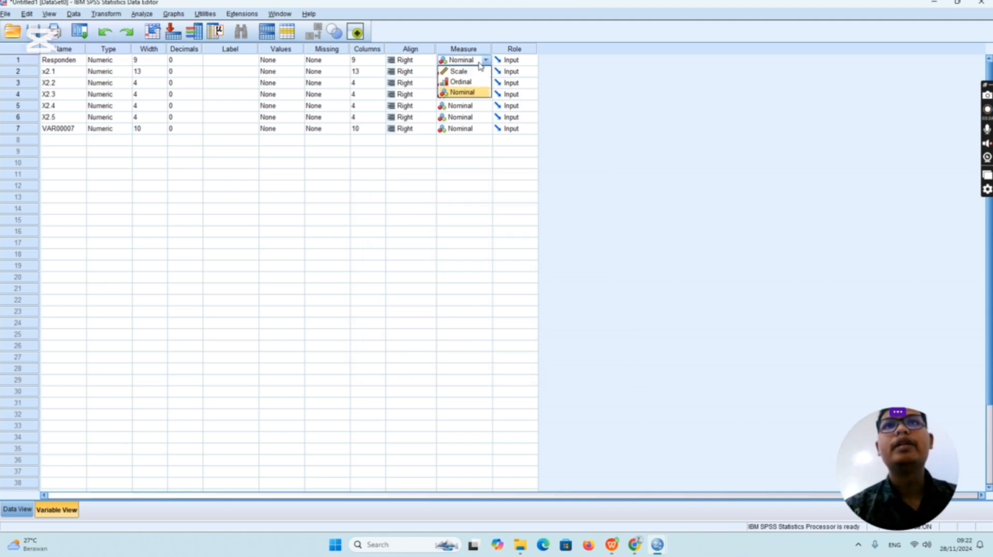
left_click(477, 72)
left_click(482, 72)
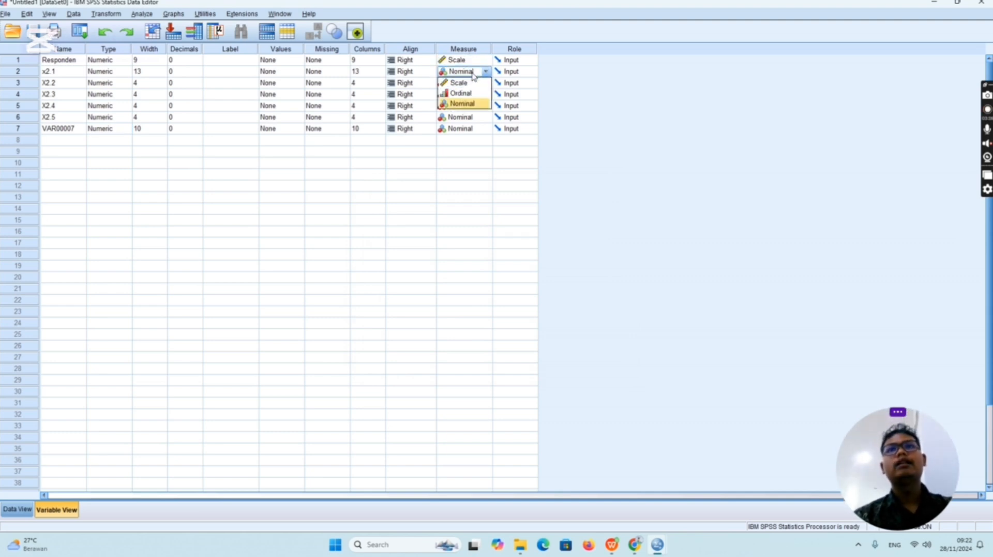
left_click(468, 83)
left_click(468, 84)
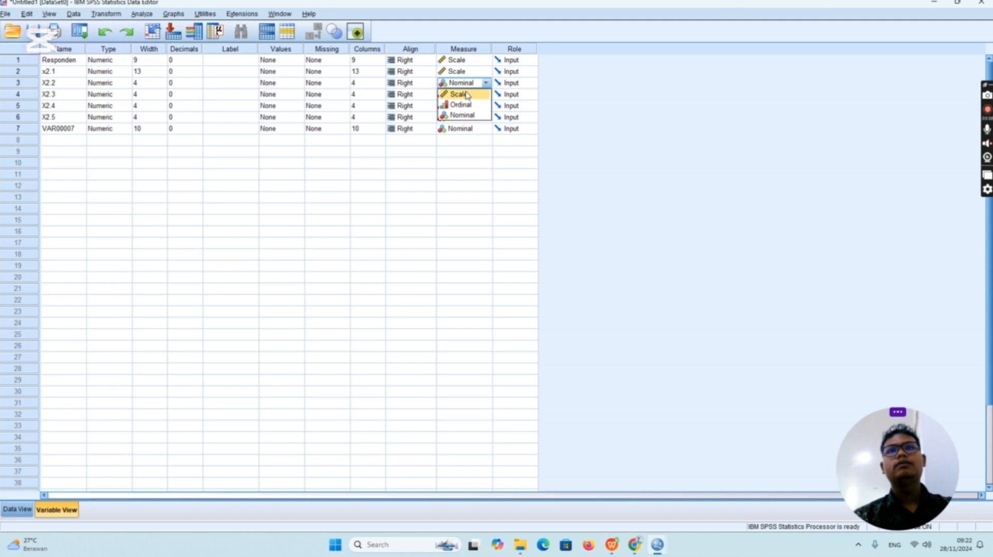
left_click(462, 95)
left_click(462, 95)
left_click(459, 106)
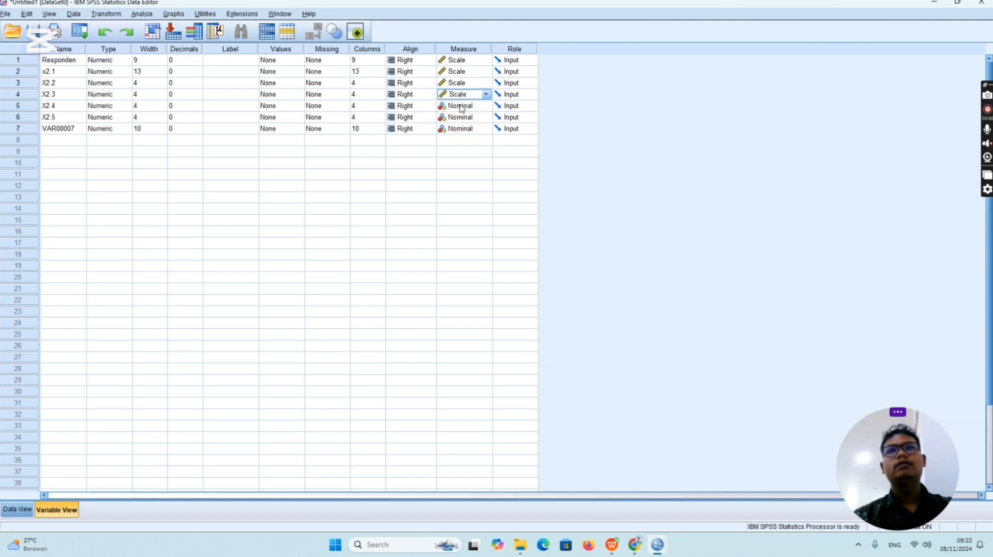
Set the measurement level of X2.4, X2.5 and VAR00007 to Scale.
left_click(462, 106)
left_click(463, 118)
left_click(464, 118)
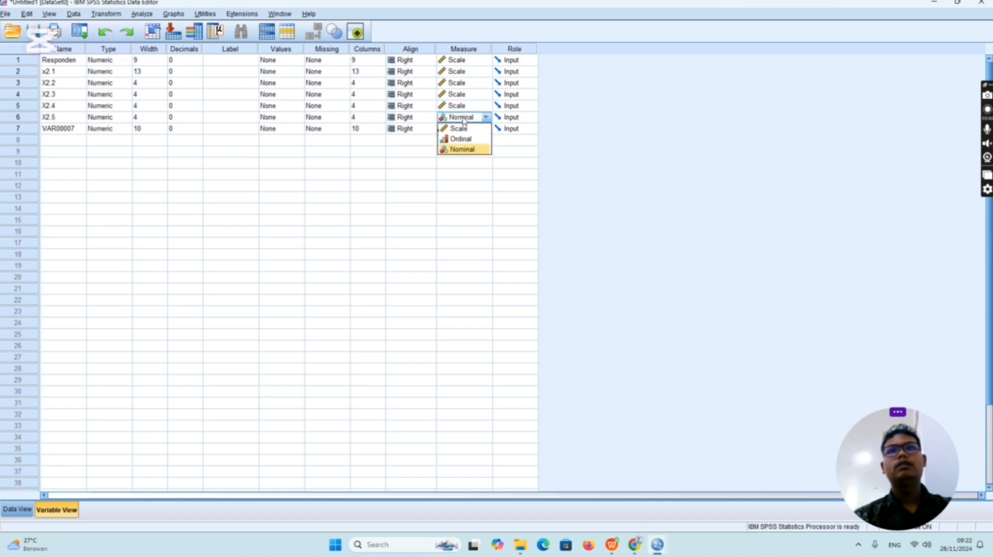
left_click(458, 128)
left_click(464, 129)
left_click(464, 129)
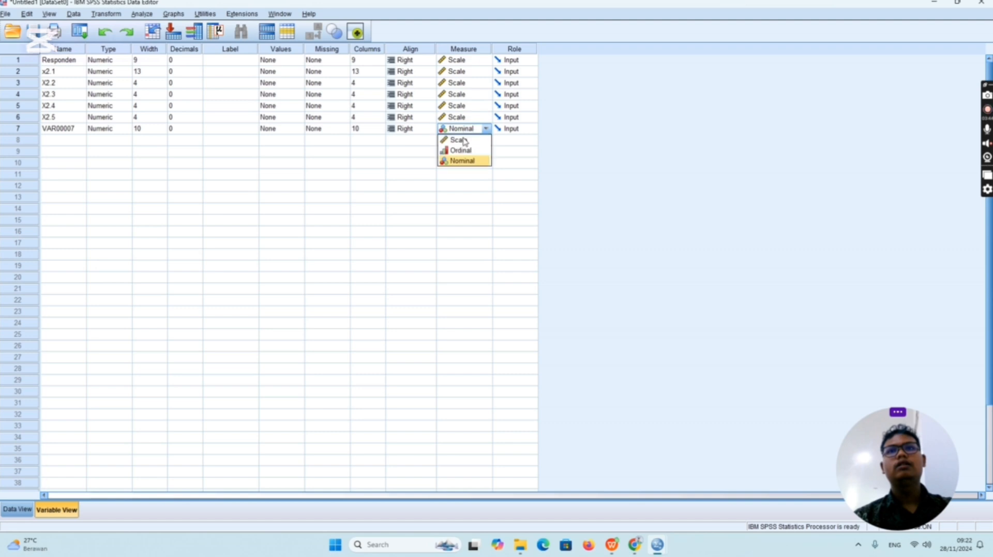
left_click(464, 140)
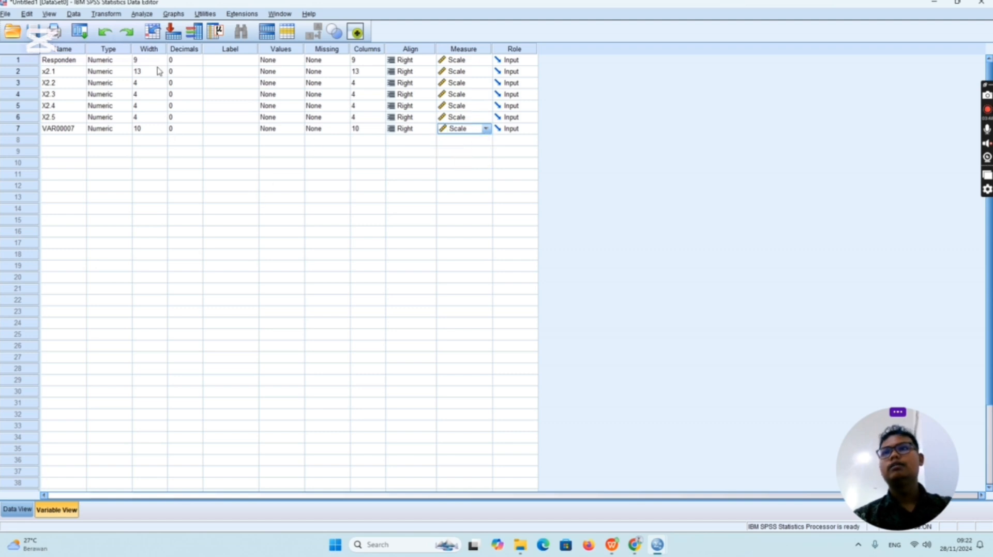
Open a Reliability Analysis and add x2.1, X2.2, X2.3, X2.4 and X2.5 as its items.
left_click(139, 14)
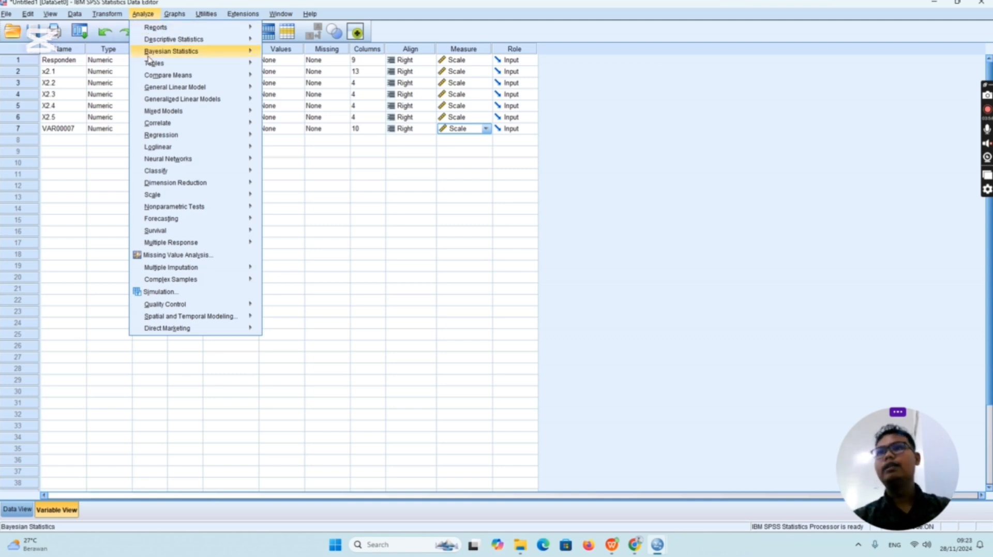
mouse_move(177, 194)
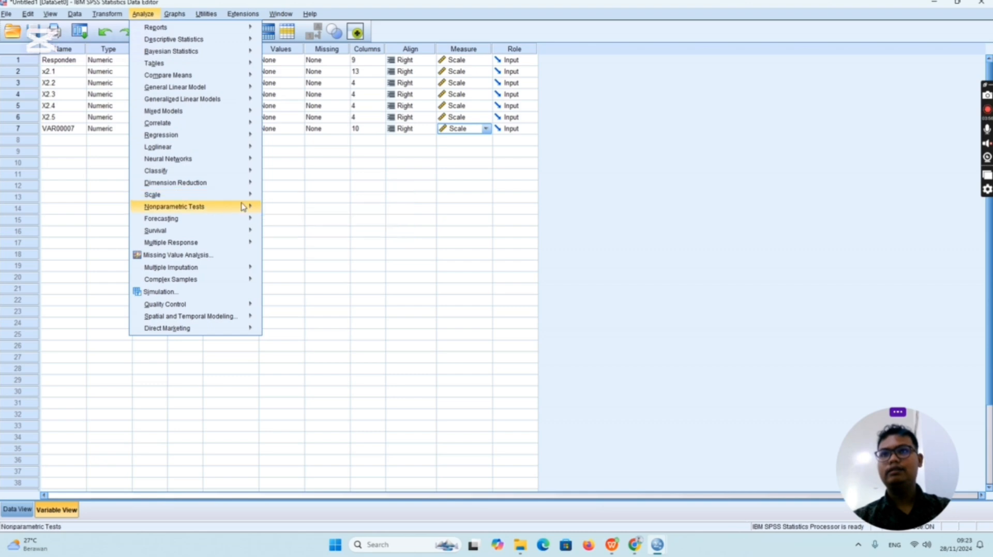
left_click(272, 197)
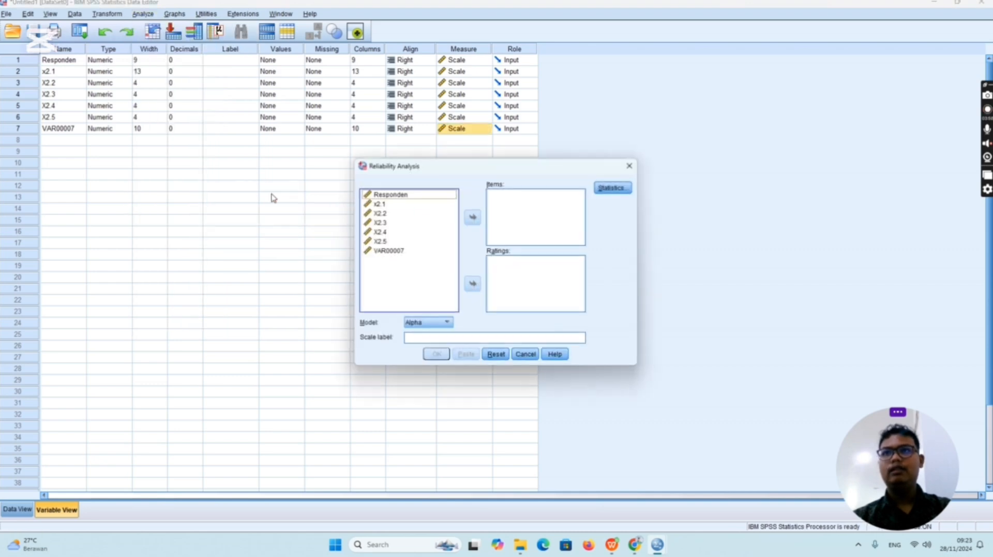
left_click(378, 204)
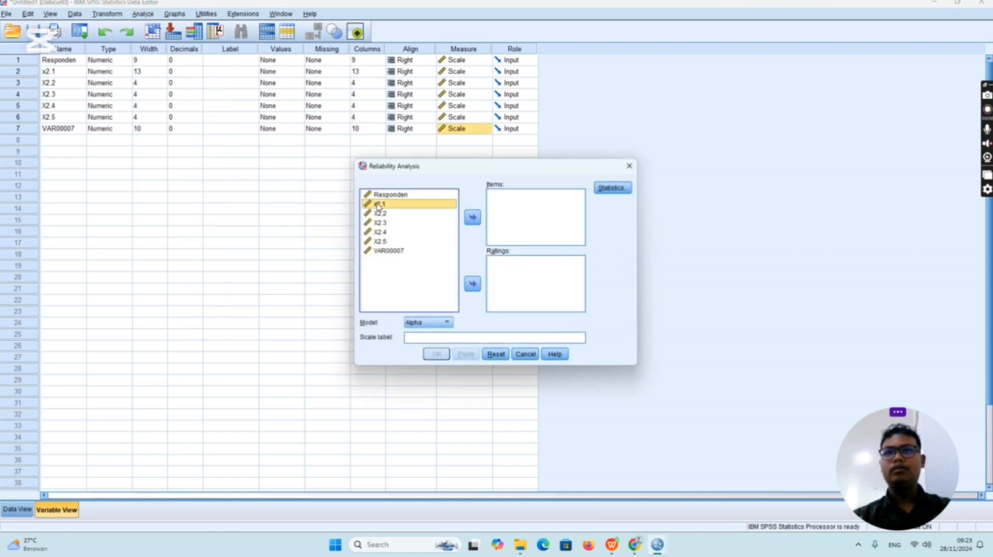
left_click(378, 213)
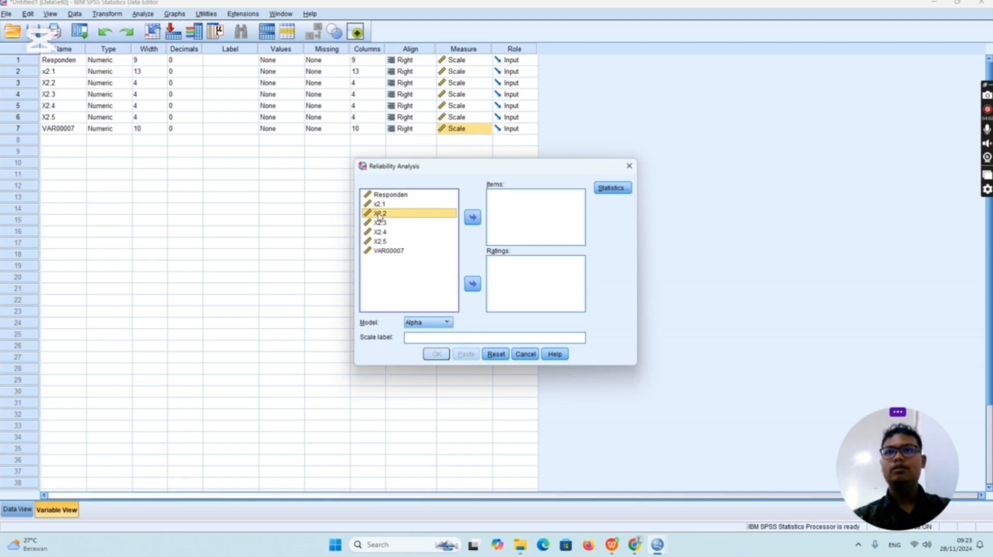
left_click(380, 205)
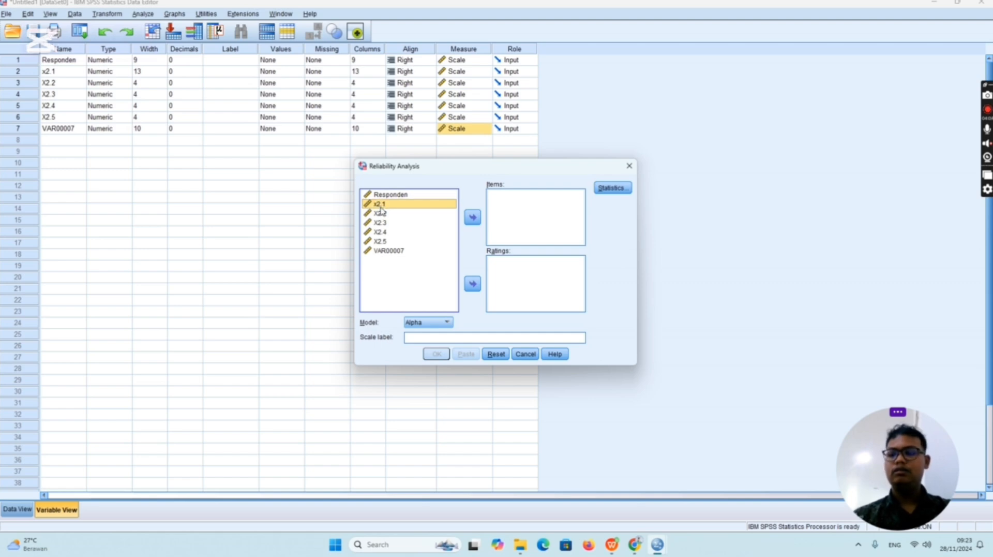
left_click(424, 213, "shift")
left_click(423, 224, "shift")
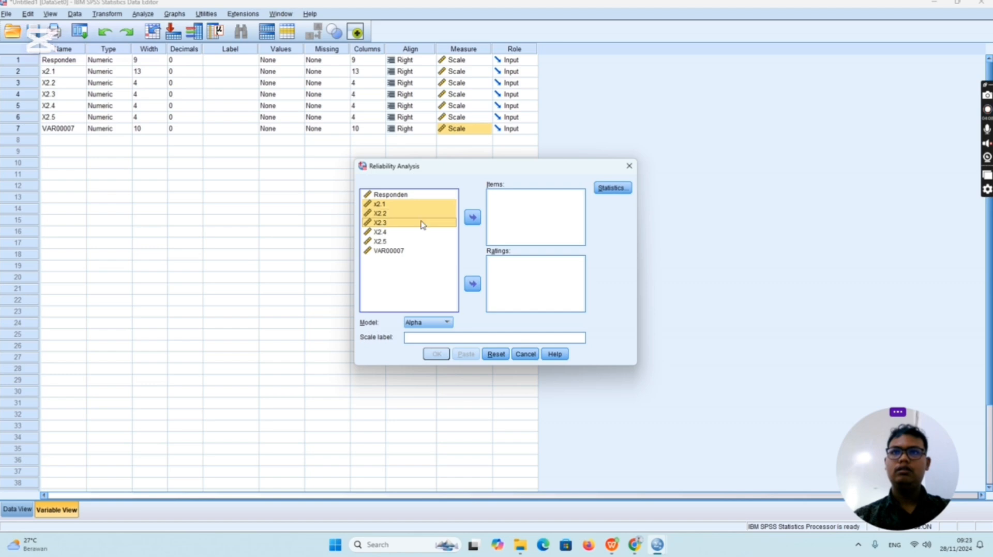
left_click(421, 233, "shift")
left_click(420, 242, "shift")
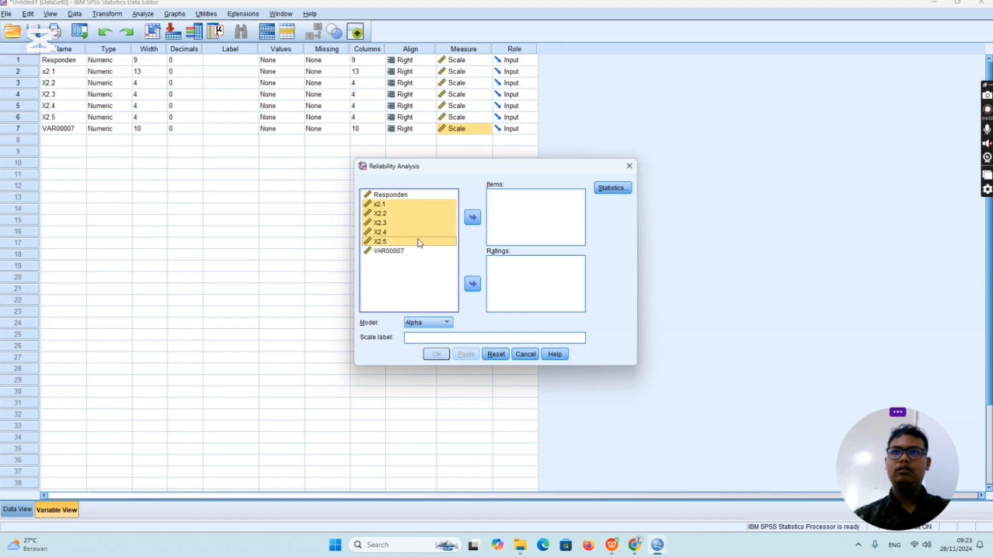
left_click(472, 217)
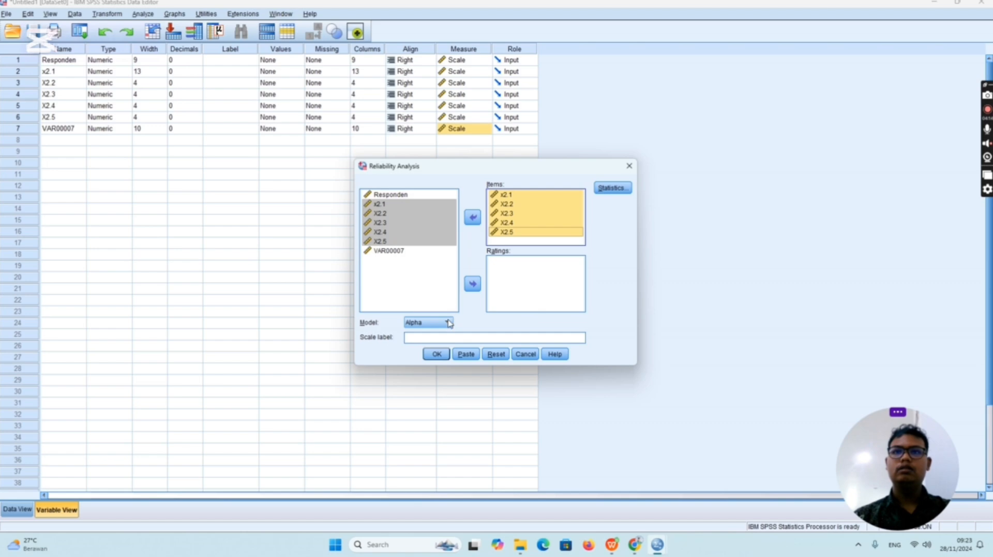
Run the reliability analysis with the Alpha model and examine the Case Processing Summary and Reliability Statistics tables.
left_click(612, 189)
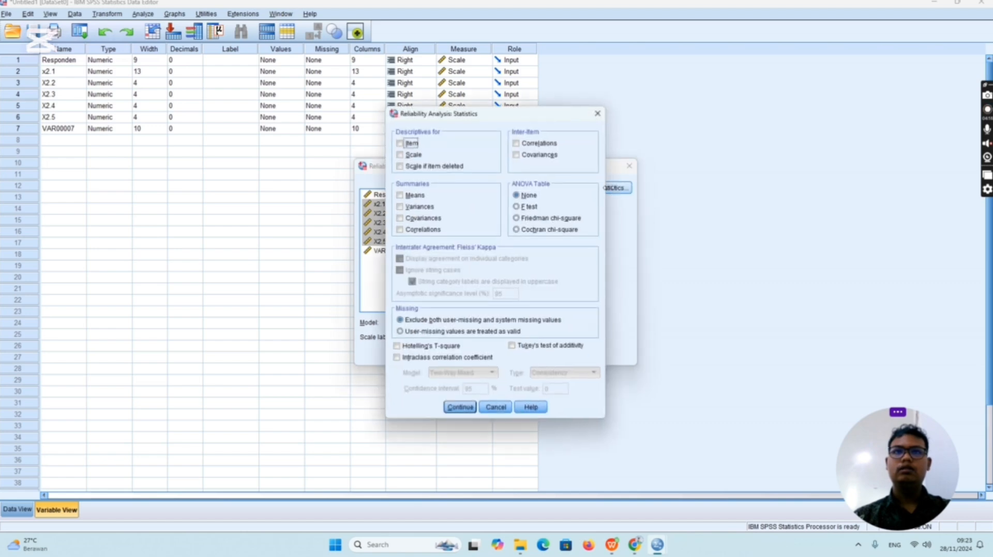
left_click(596, 115)
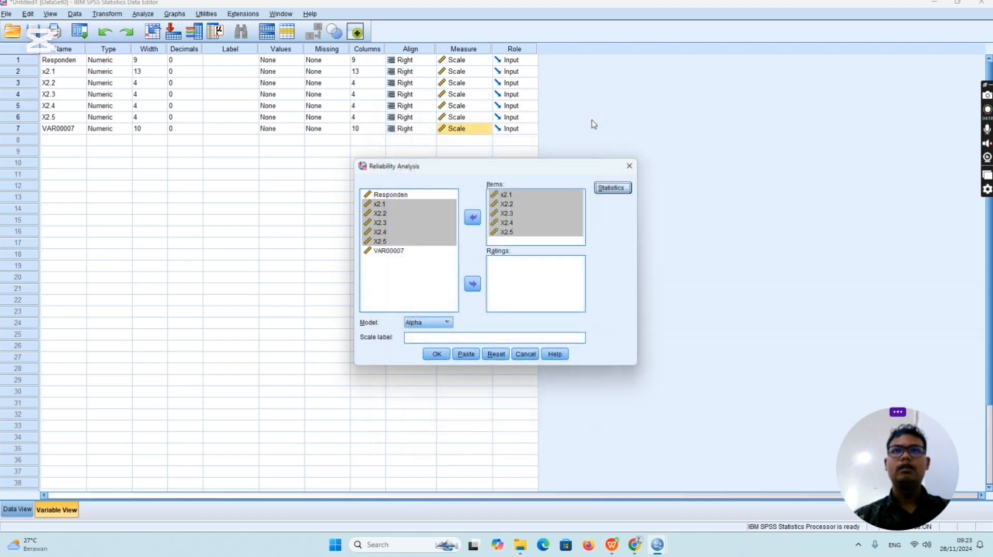
left_click(438, 355)
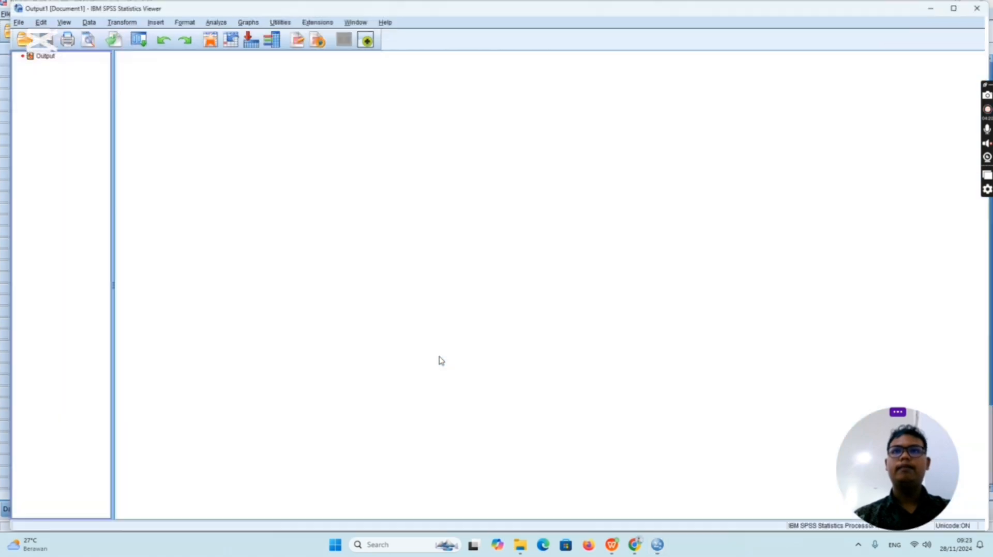
left_click(238, 257)
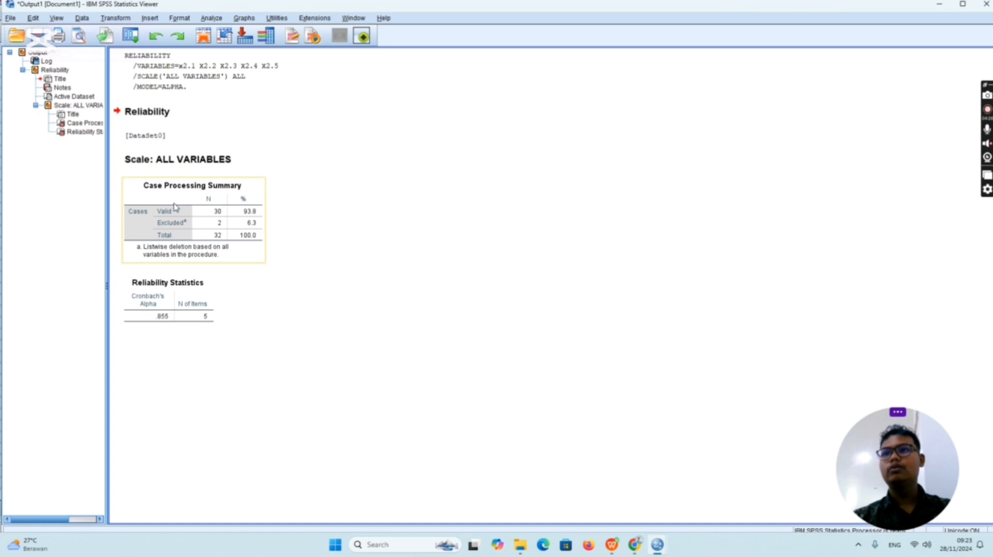
left_click(151, 345)
left_click(192, 321)
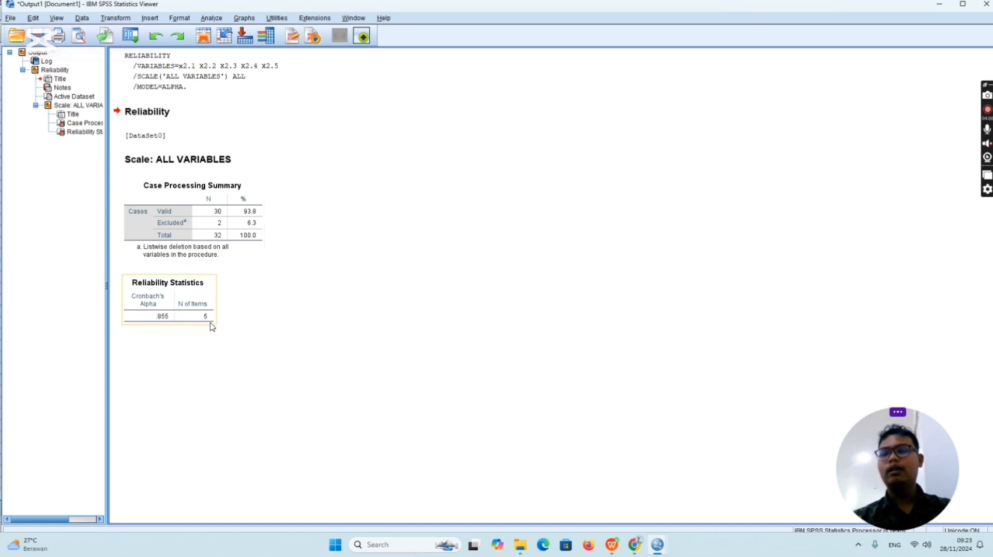
left_click(244, 331)
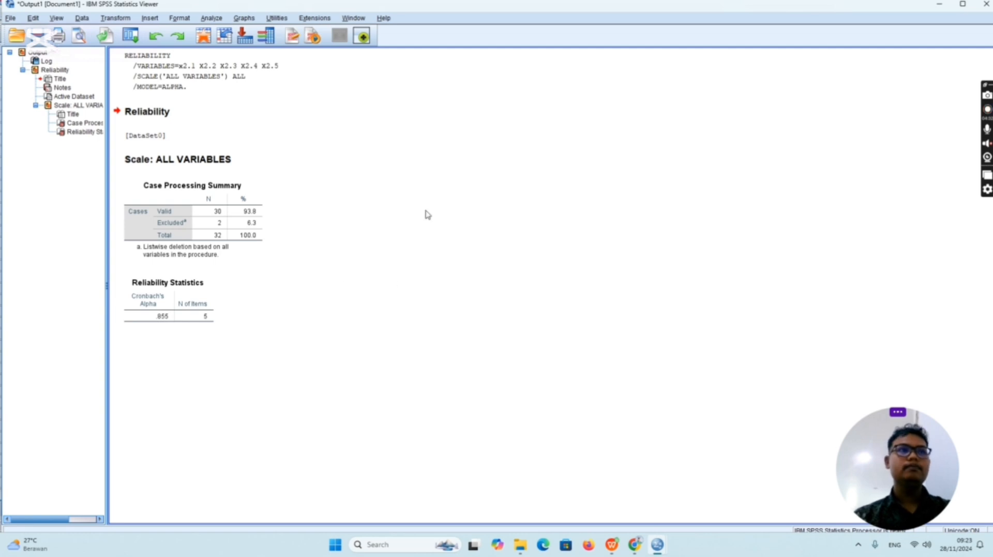
left_click(222, 131)
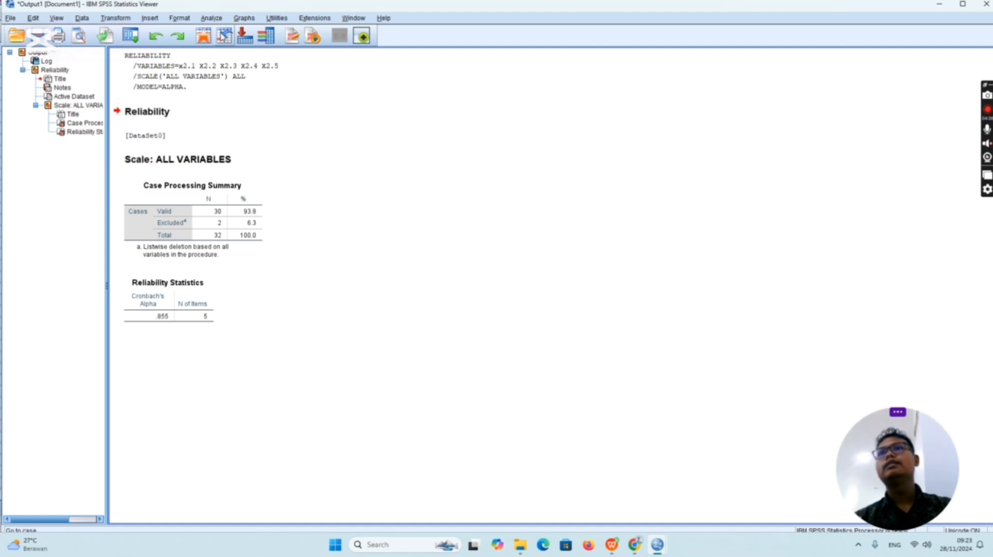
left_click(214, 19)
mouse_move(249, 127)
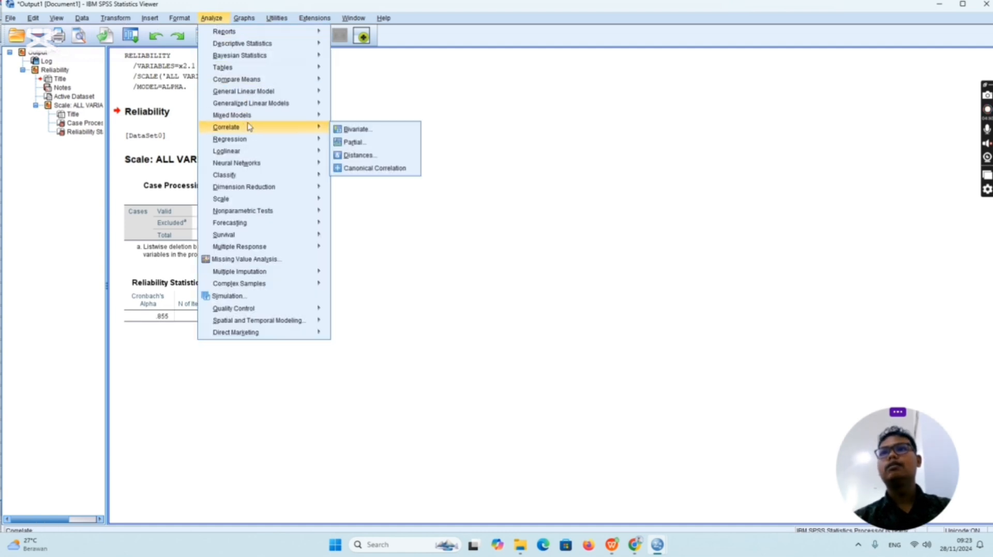
left_click(354, 129)
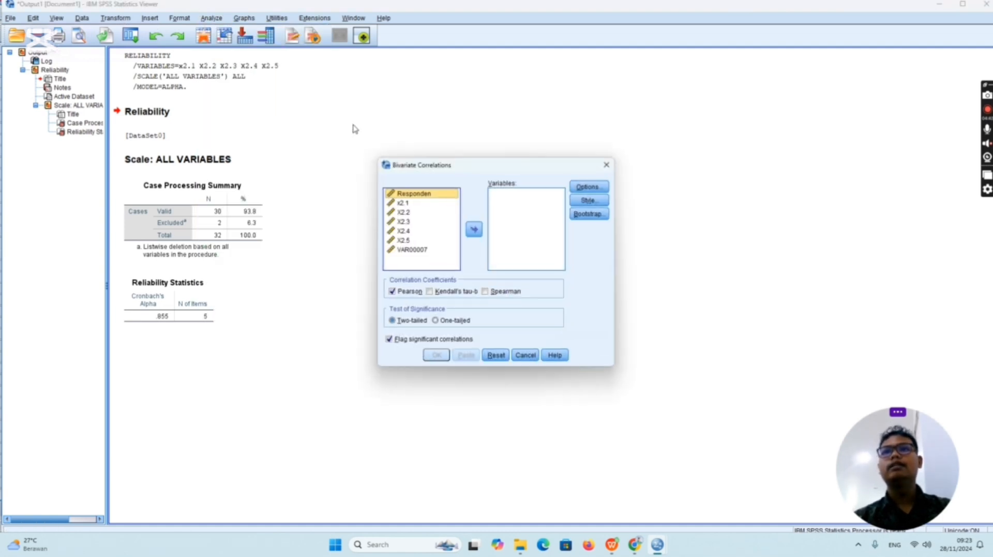
left_click(407, 205)
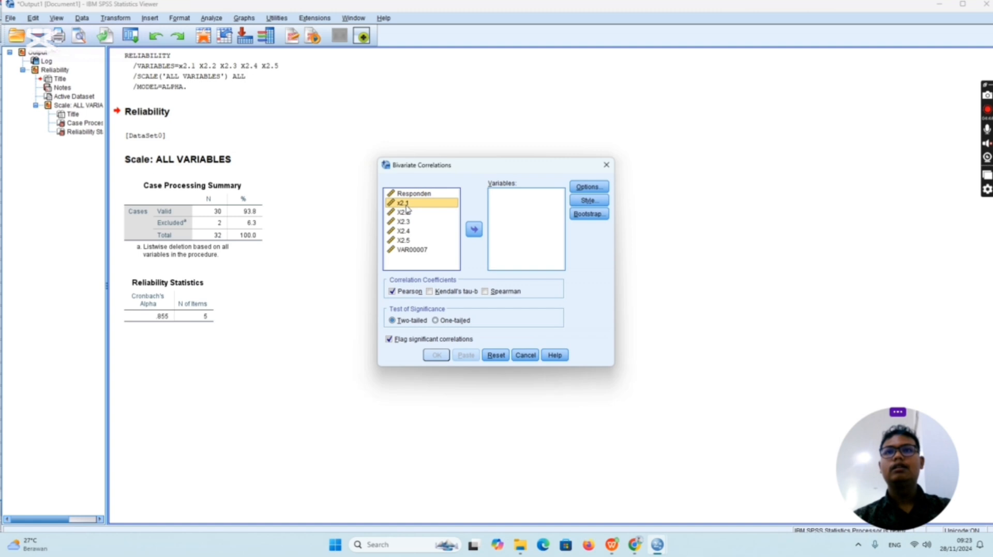
left_click(607, 165)
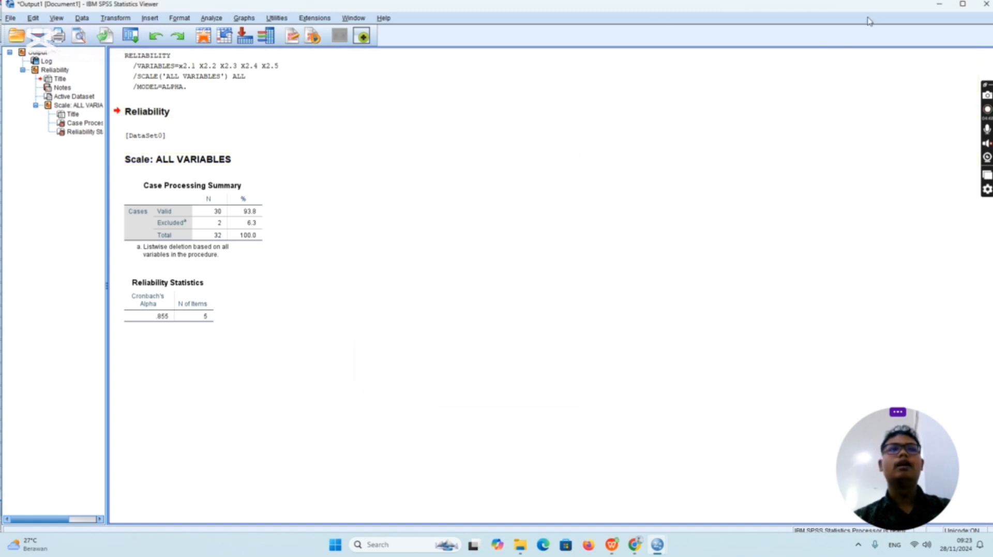
Return to the Data Editor and rename the seventh variable as Total.
left_click(940, 4)
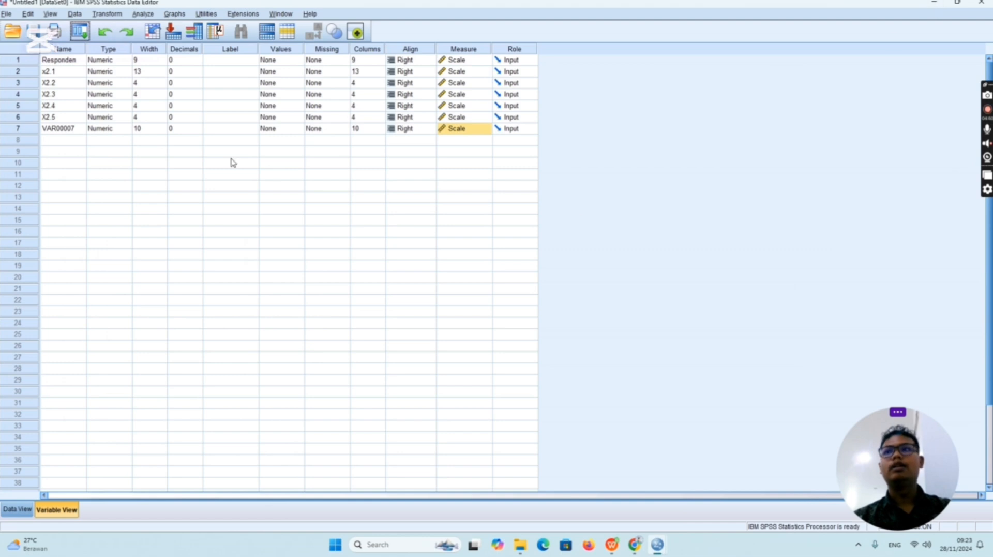
left_click(58, 130)
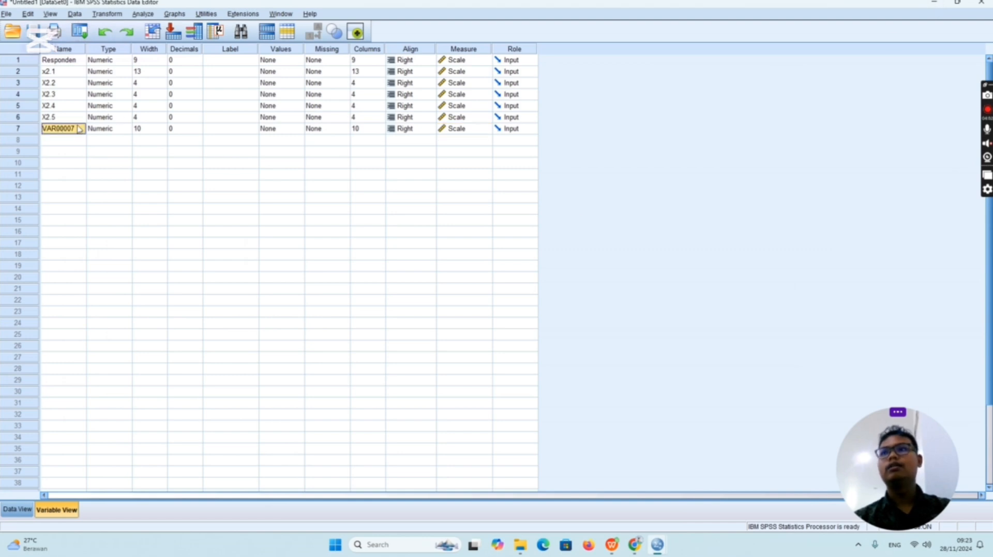
key("BackSpace")
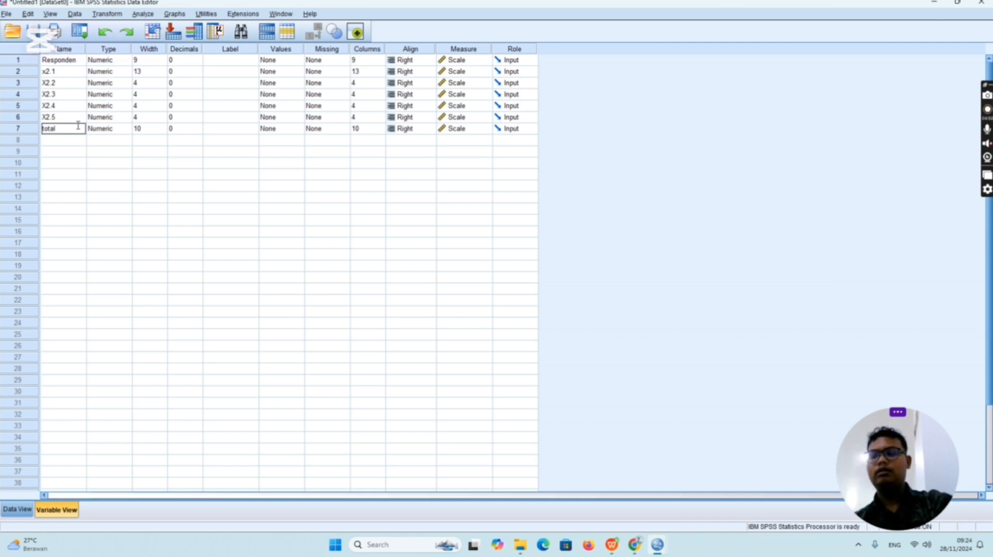
key("Return")
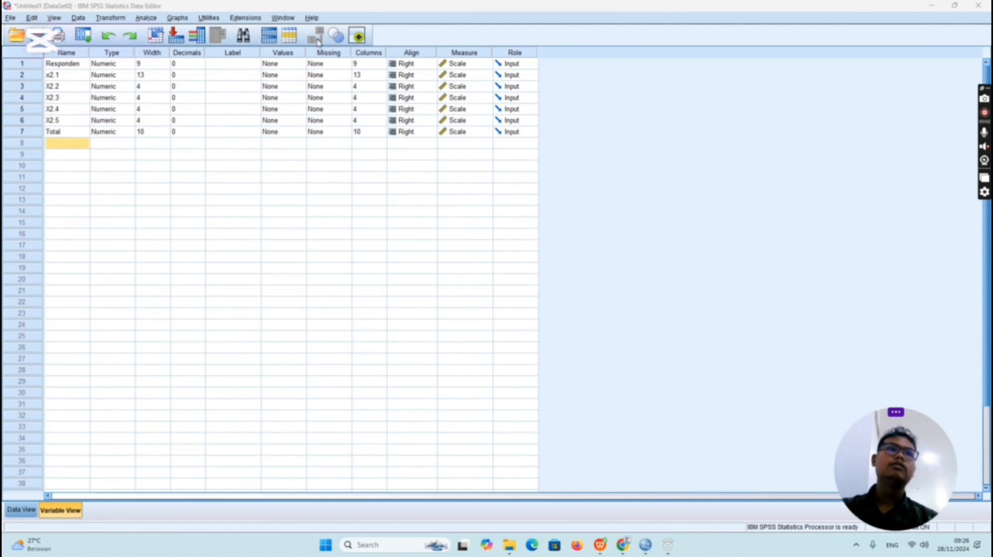
Run a two-tailed Pearson bivariate correlation on x2.1, X2.2, X2.3, X2.4, X2.5 and Total, with significant correlations flagged.
left_click(145, 20)
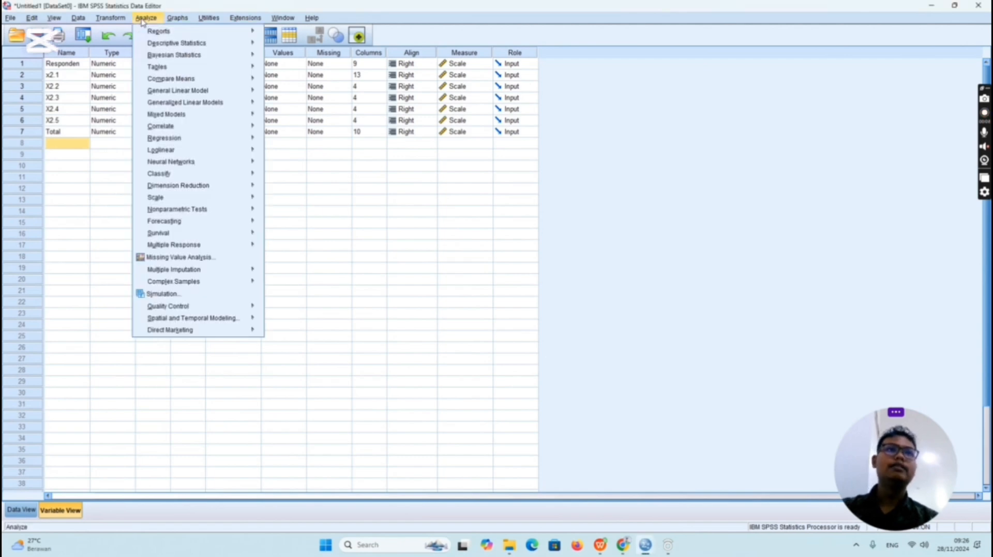
mouse_move(182, 127)
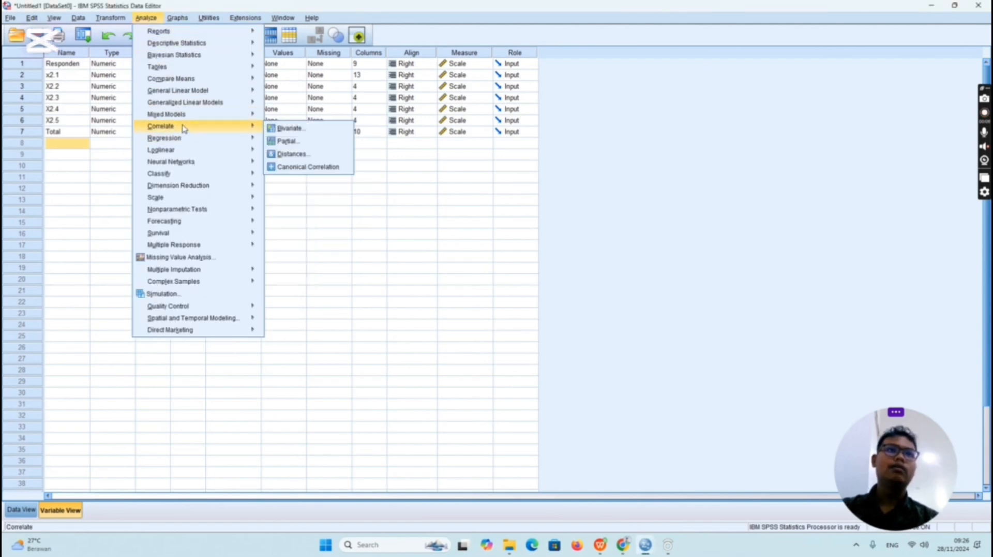
left_click(281, 129)
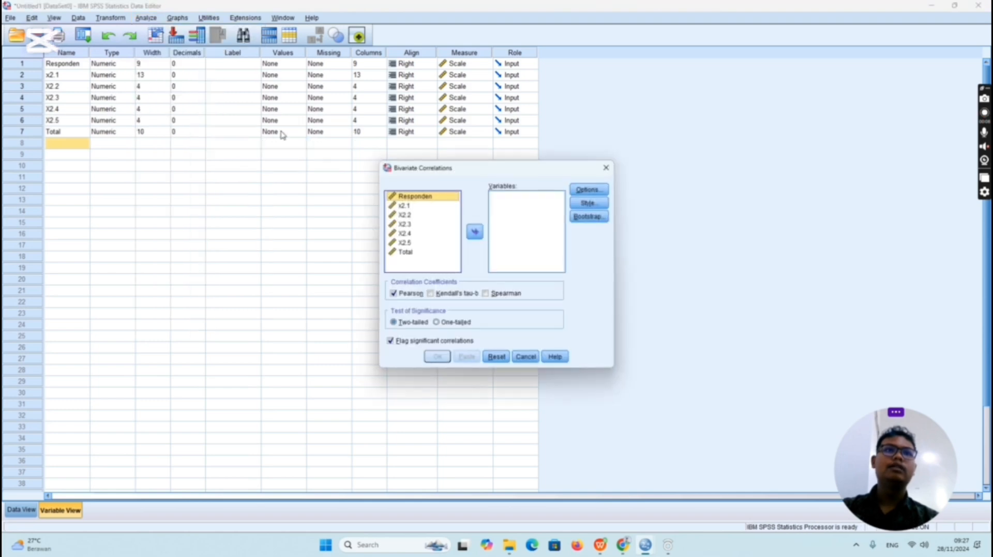
left_click(412, 206)
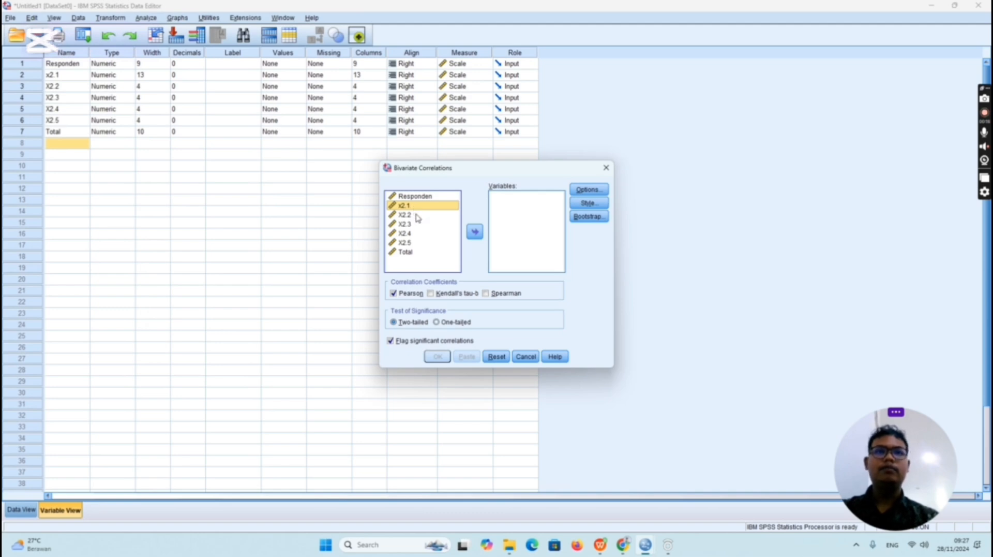
left_click(418, 218, "shift")
left_click(418, 229, "shift")
left_click(419, 235, "shift")
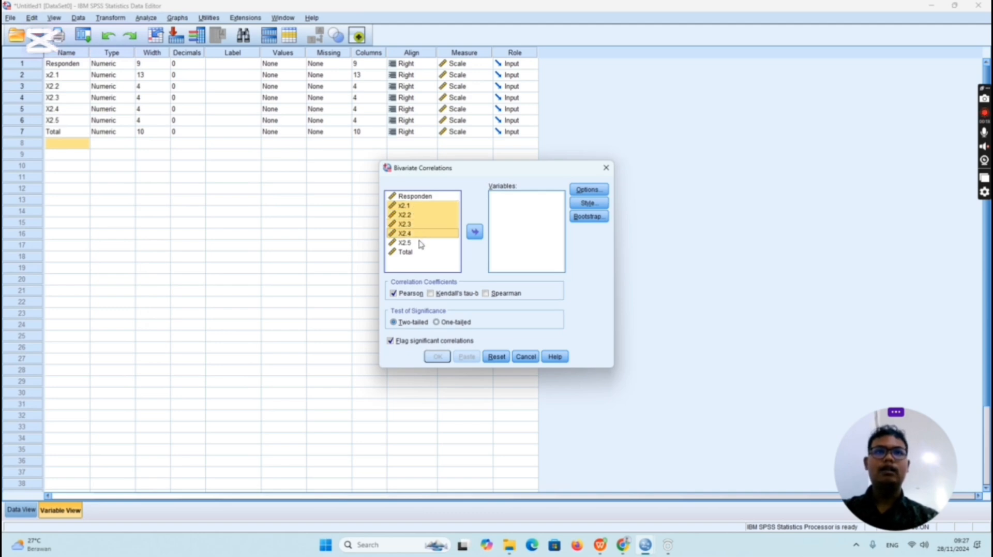
left_click(420, 242, "shift")
left_click(422, 251, "shift")
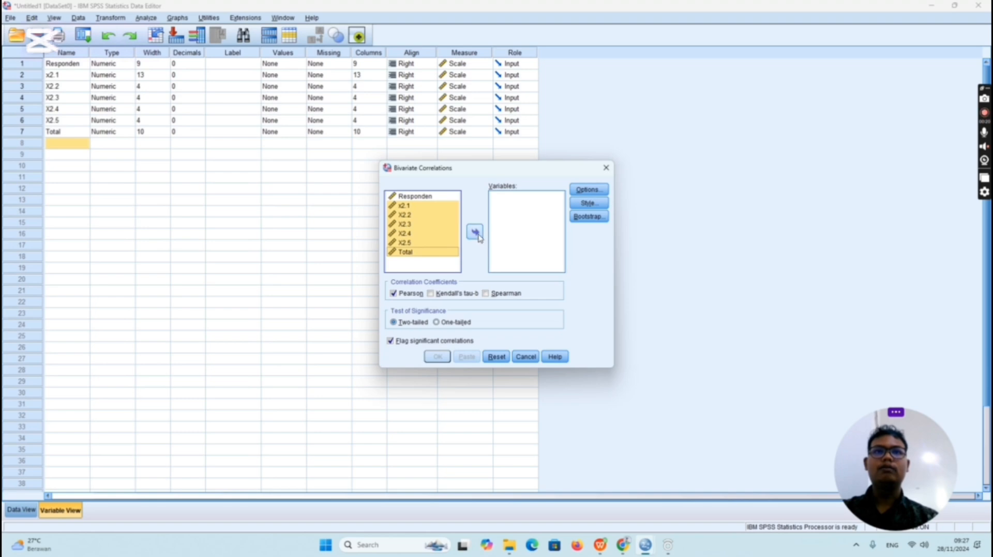
left_click(475, 231)
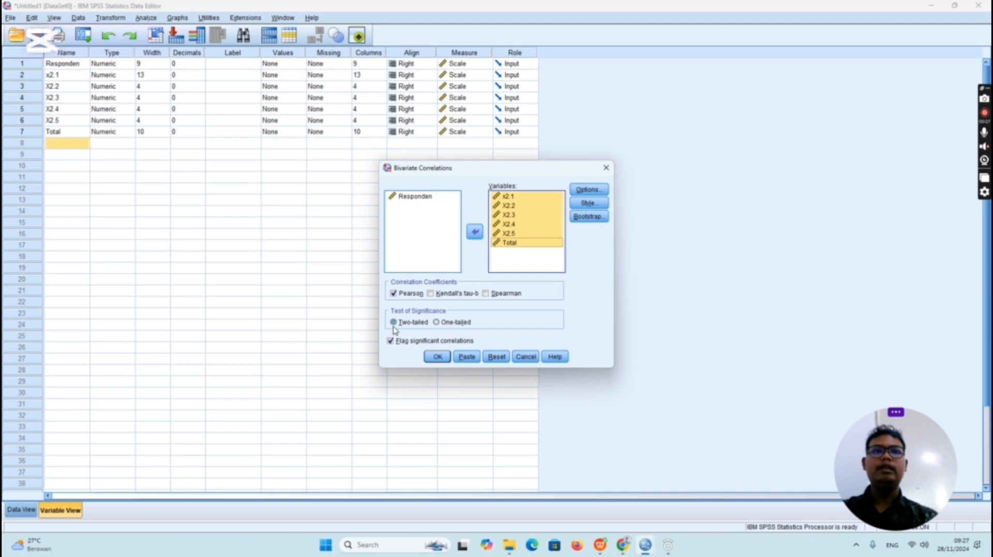
left_click(447, 357)
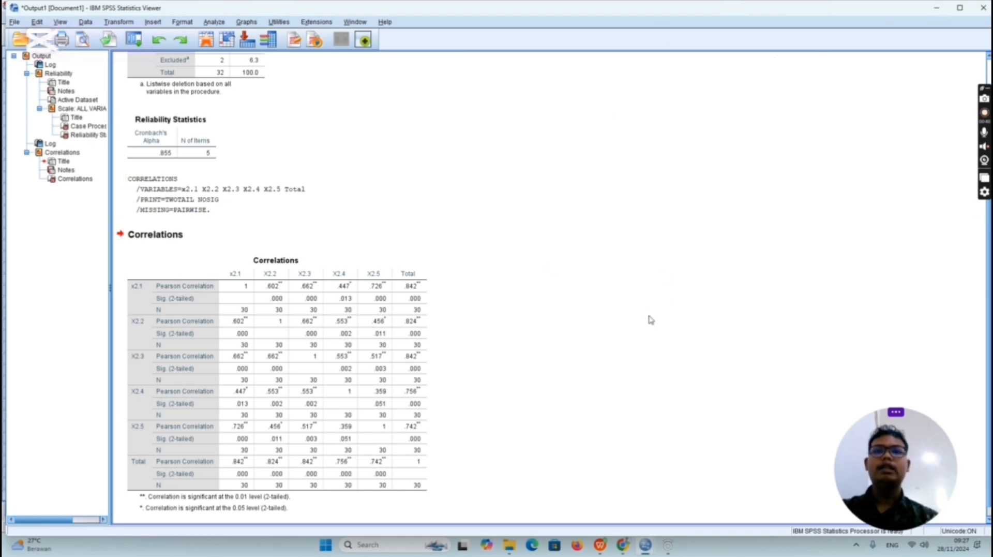
Switch to WPS Office and bring up the tabel_r (1).pdf document.
left_click(937, 7)
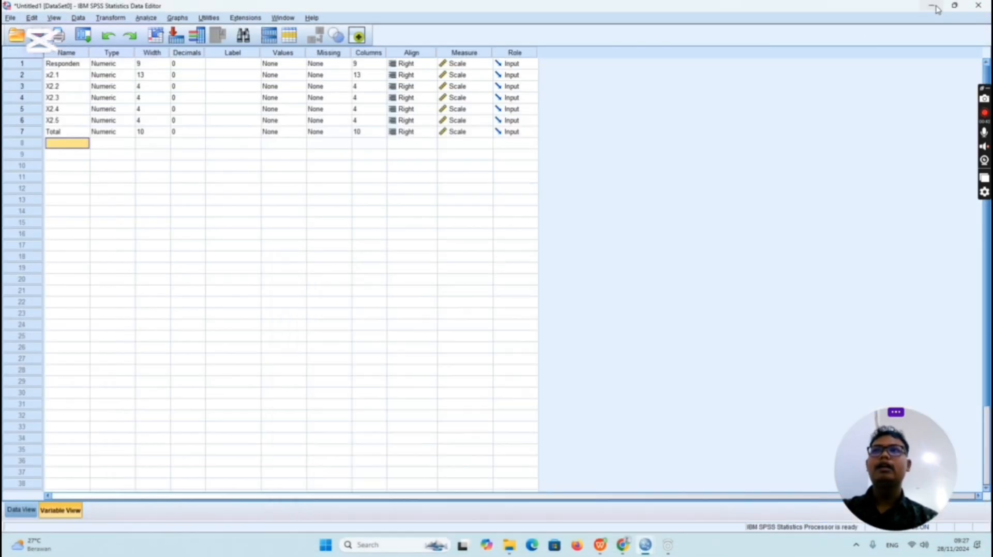
left_click(937, 8)
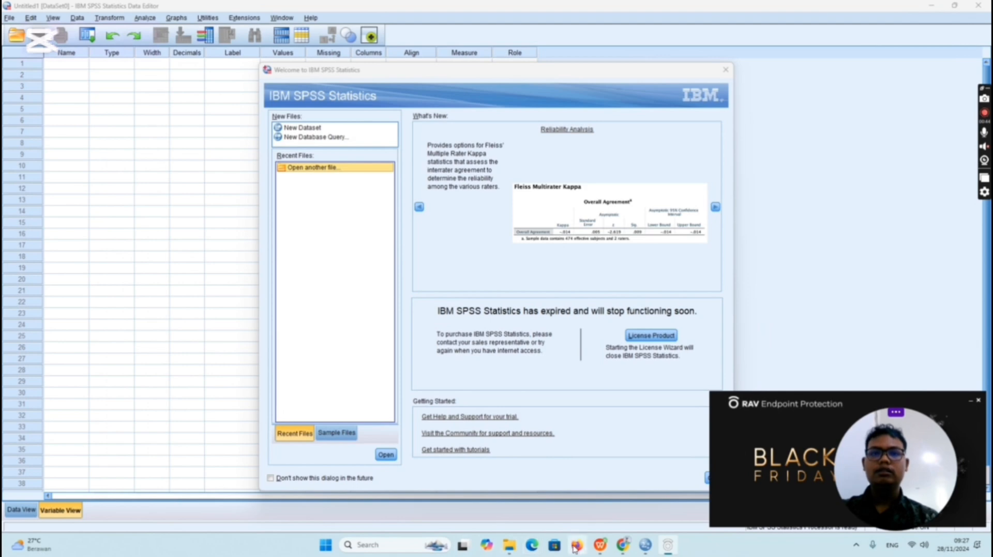
mouse_move(576, 546)
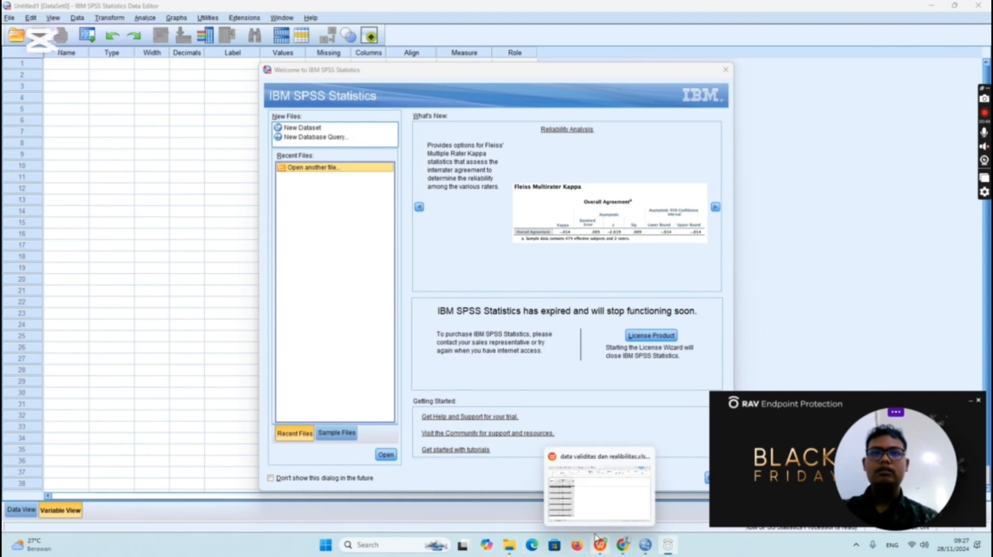
left_click(601, 490)
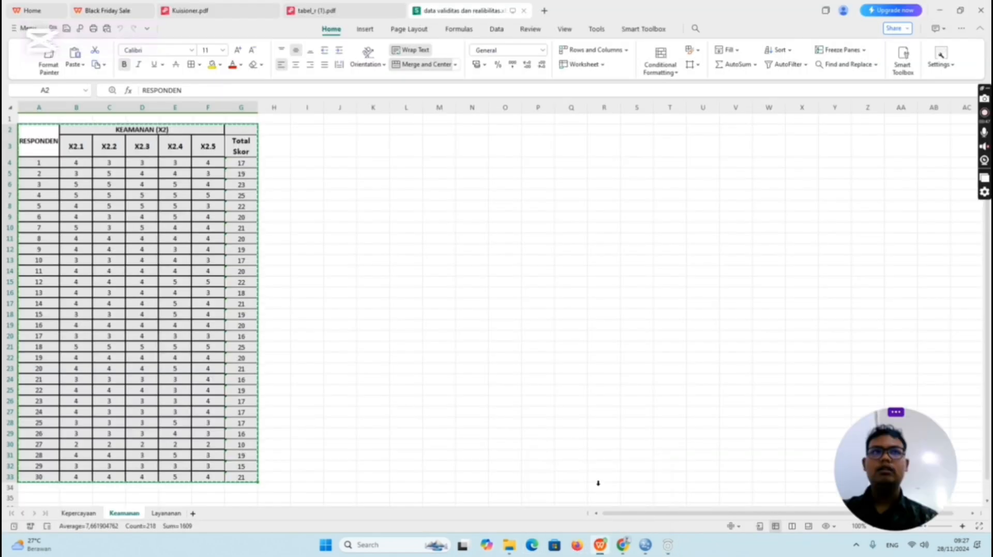
left_click(333, 10)
Examine the critical values and two-tailed significance levels in the r table for df = 1 - 50.
scroll(451, 224, "up", 3)
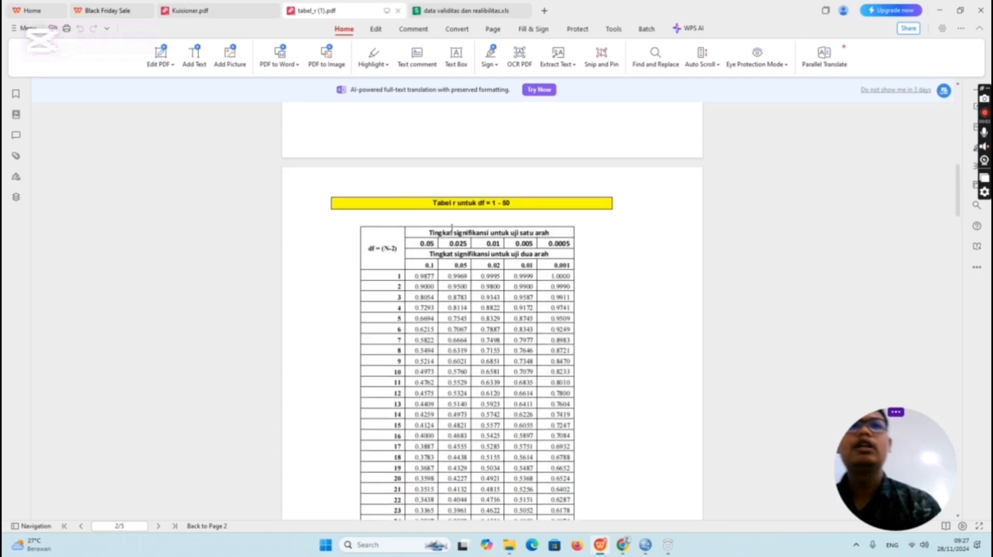
scroll(451, 228, "down", 1)
scroll(434, 209, "down", 2)
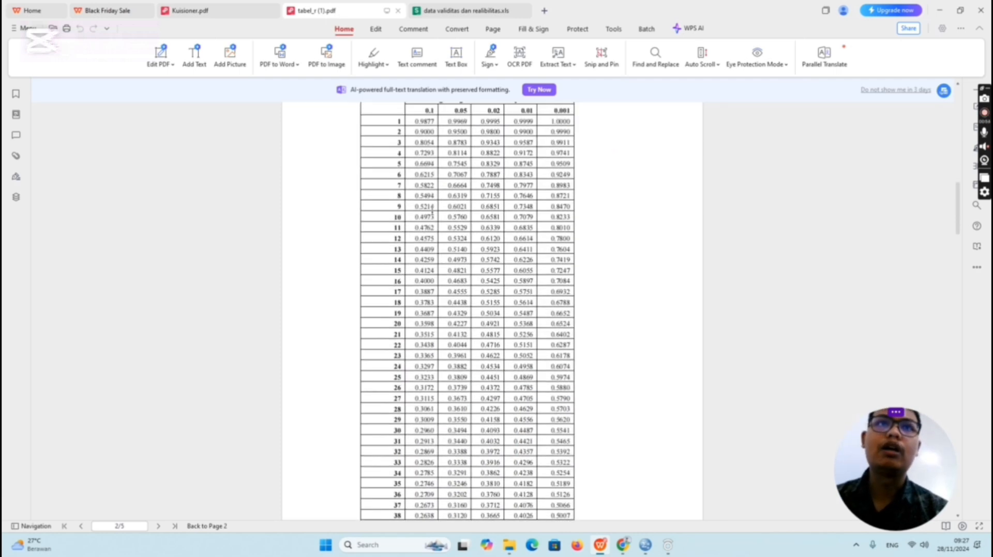
scroll(436, 208, "up", 2)
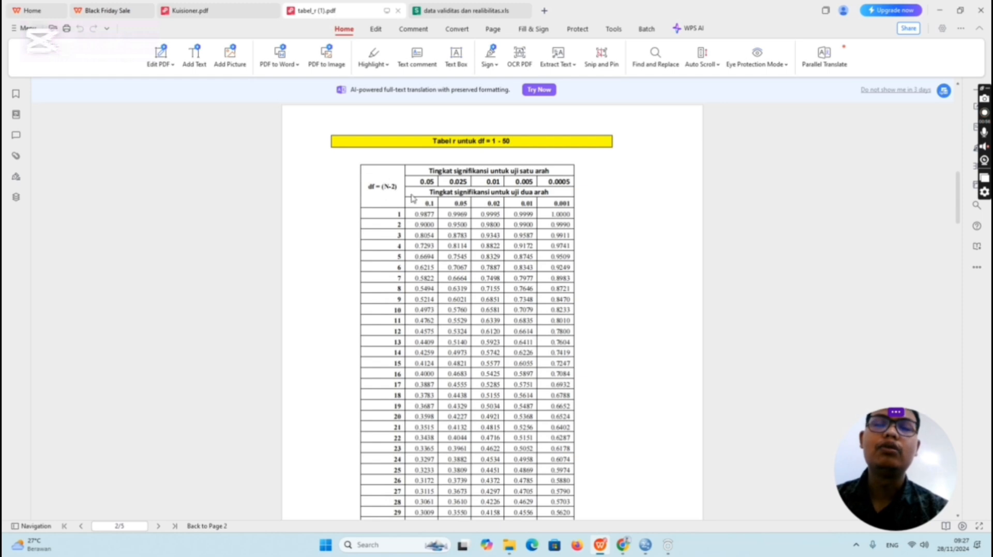
scroll(422, 202, "down", 4)
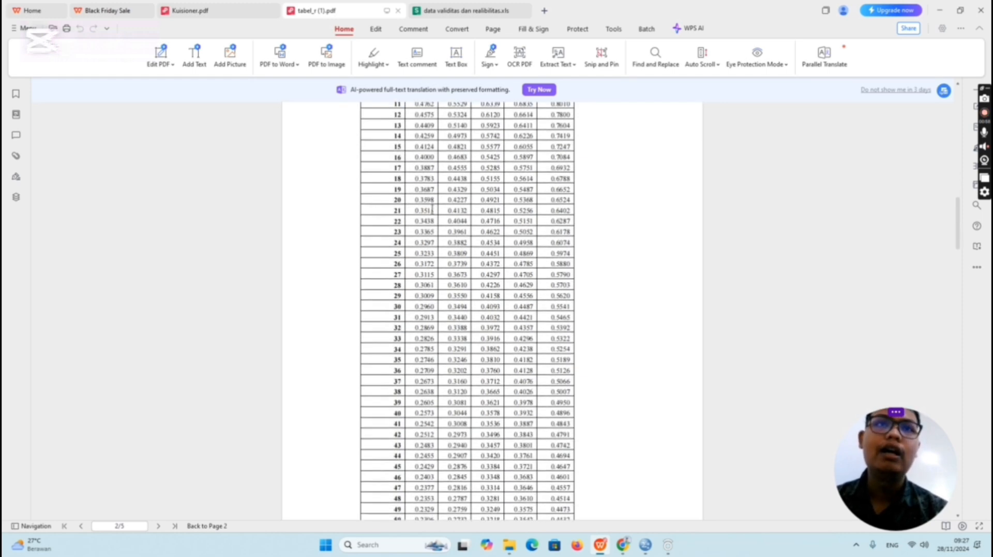
scroll(425, 217, "up", 3)
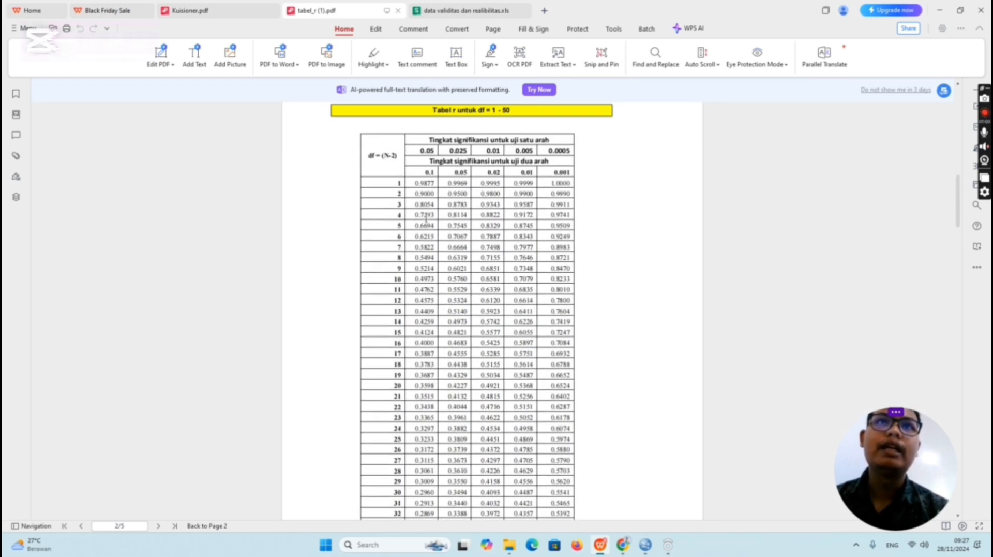
scroll(455, 180, "down", 2)
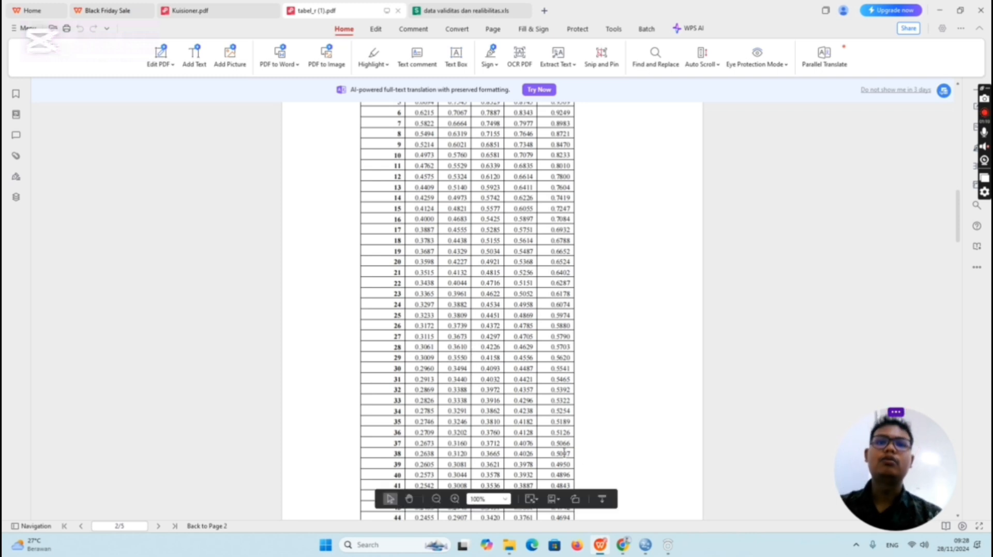
Return to the SPSS output and examine the Correlations table for x2.1 to X2.5 and Total.
mouse_move(646, 544)
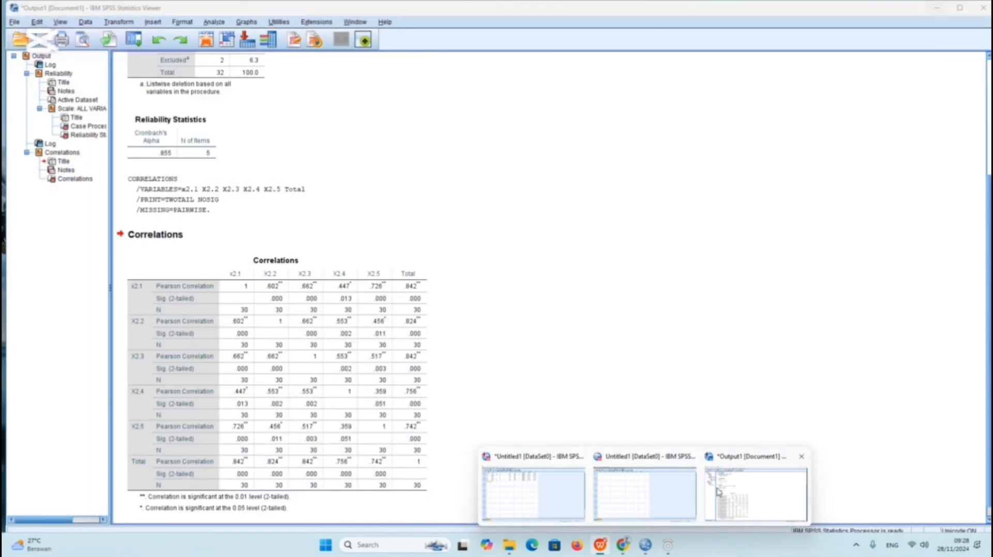
left_click(716, 492)
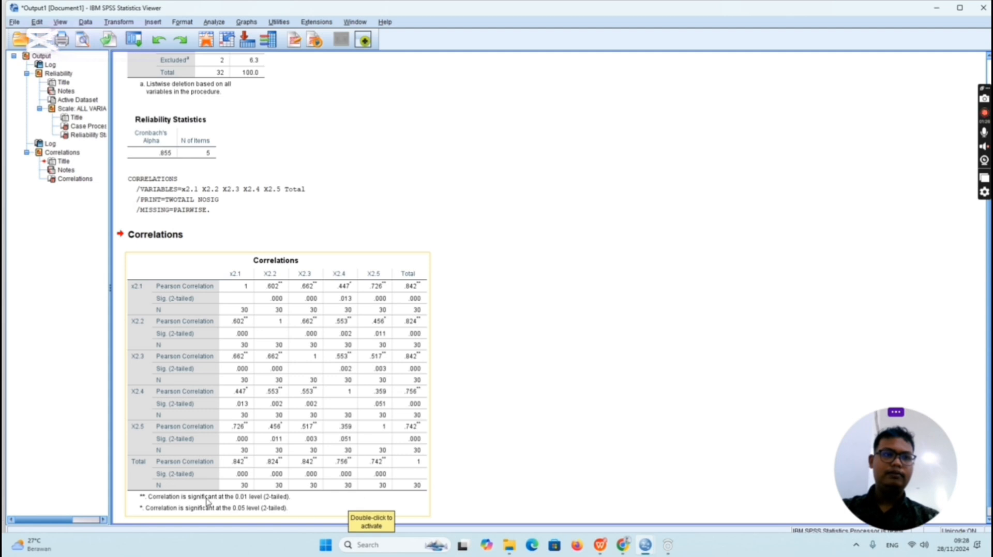
scroll(530, 358, "down", 1)
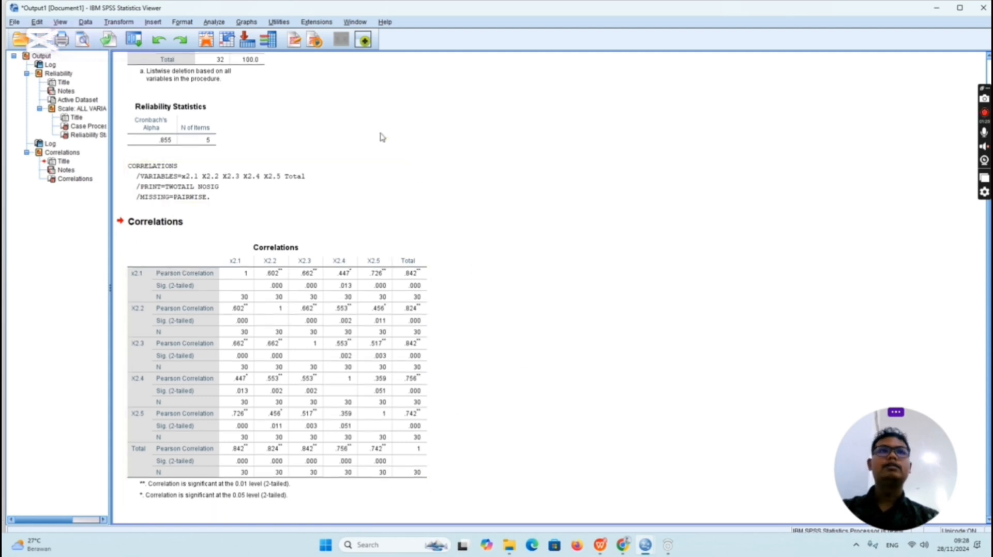
Open an Explore analysis and add x2.1, X2.2, X2.3, X2.4 and X2.5 as its dependent variables.
left_click(216, 23)
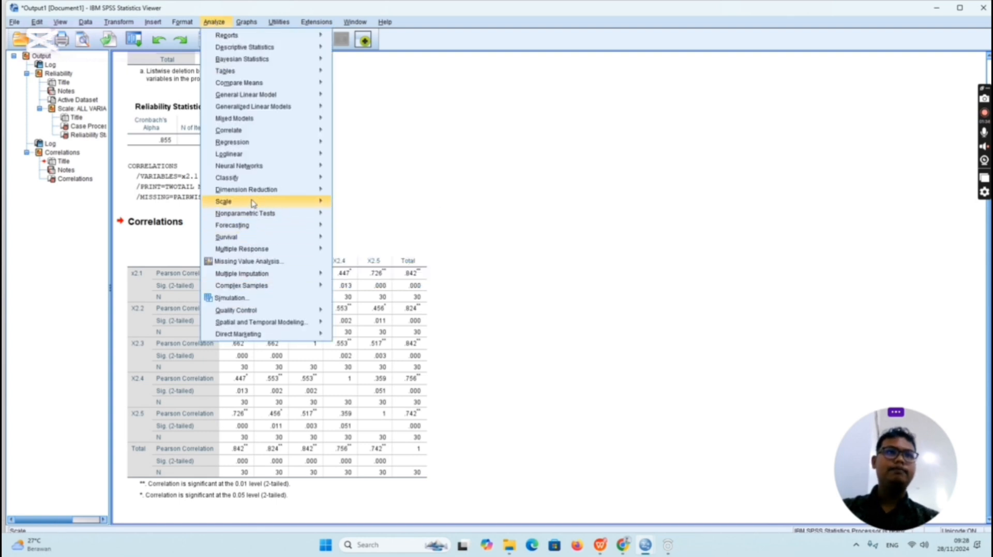
mouse_move(257, 48)
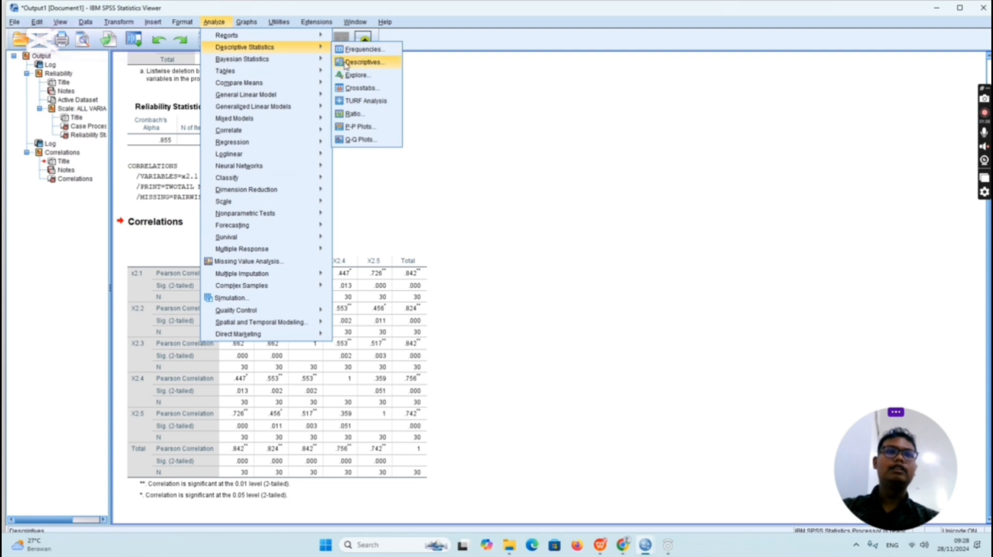
left_click(350, 77)
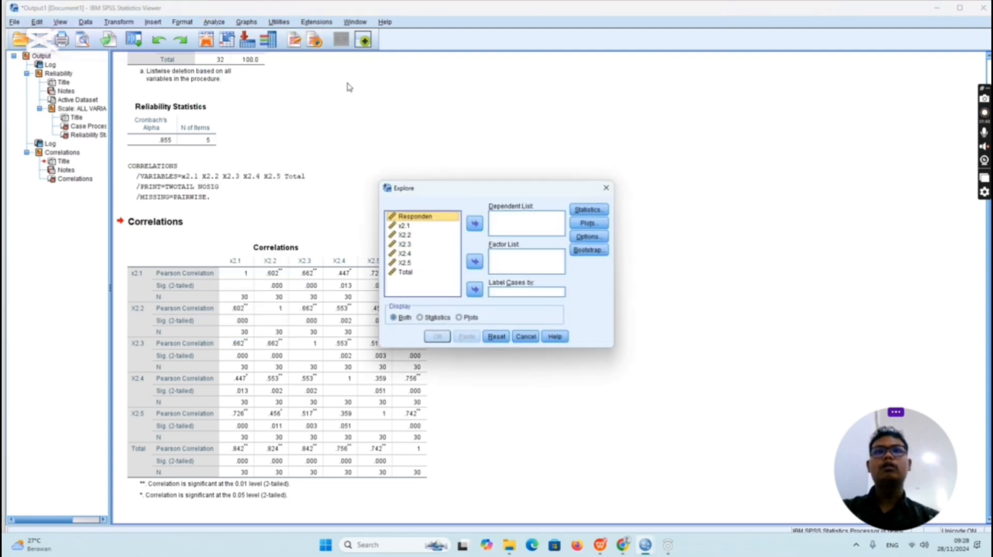
left_click(402, 226)
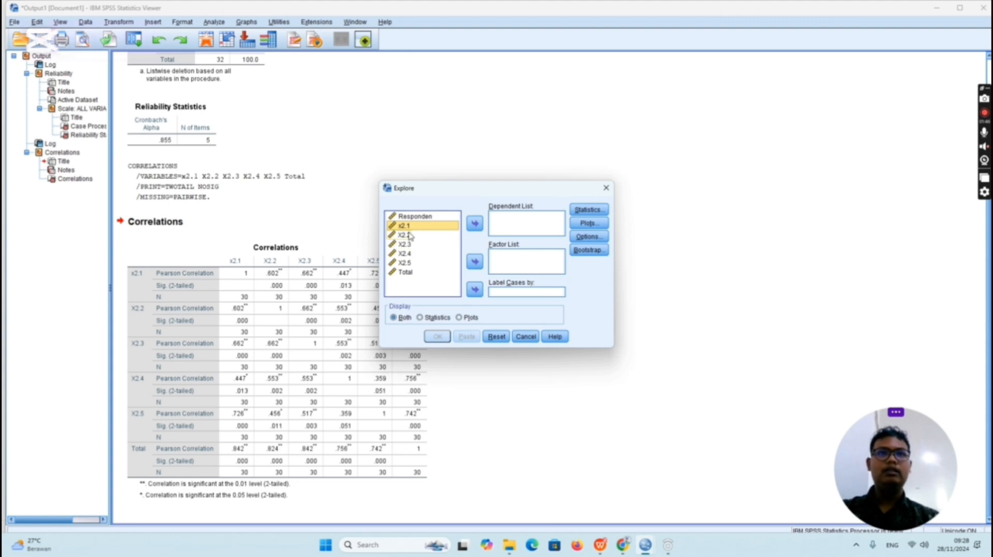
left_click_drag(410, 236, 417, 264)
left_click(475, 223)
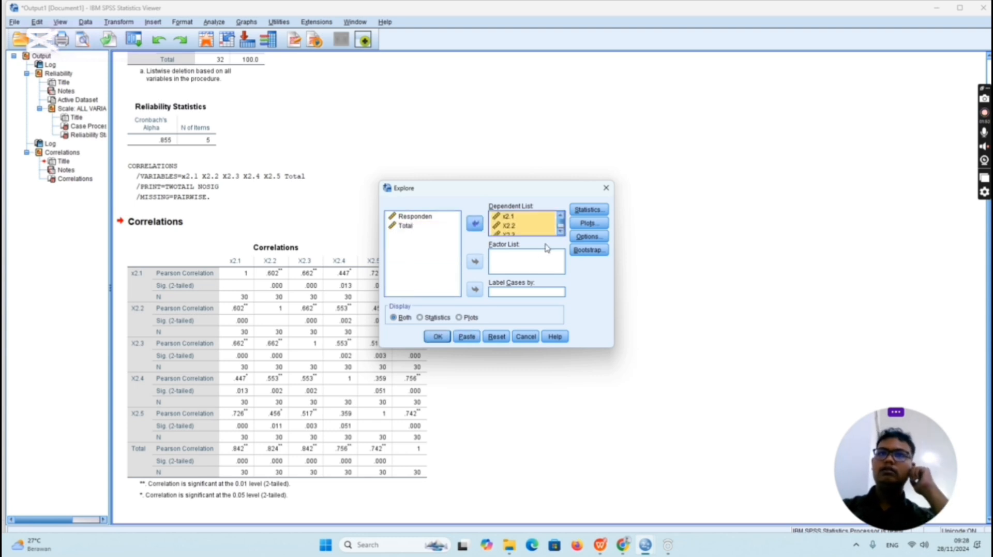
Enable normality plots with tests for the Explore analysis and run it.
left_click(589, 210)
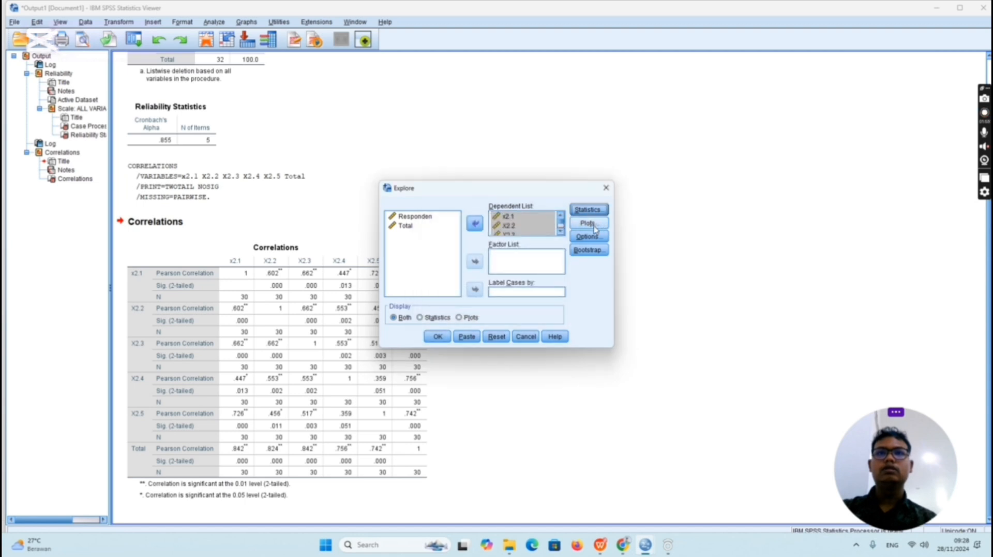
left_click(587, 223)
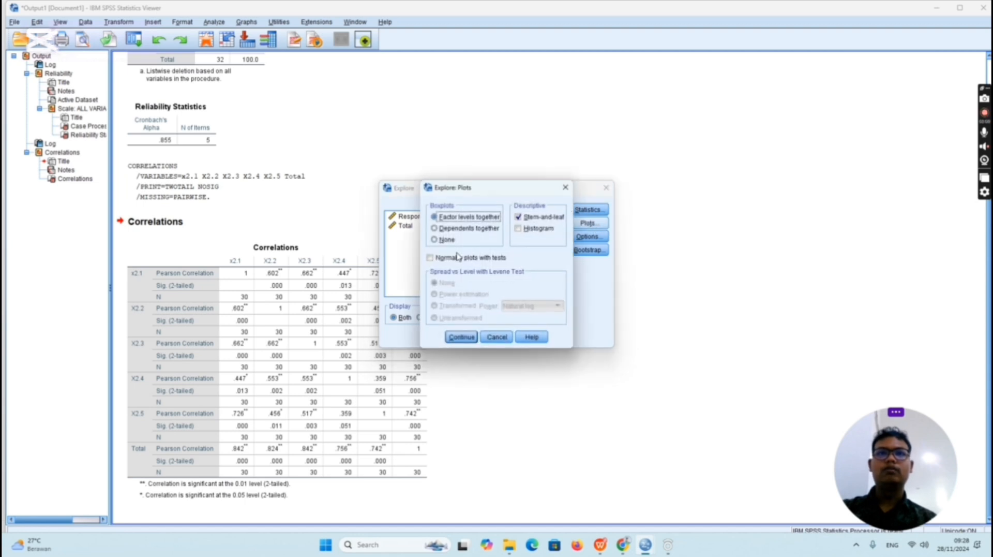
left_click(430, 258)
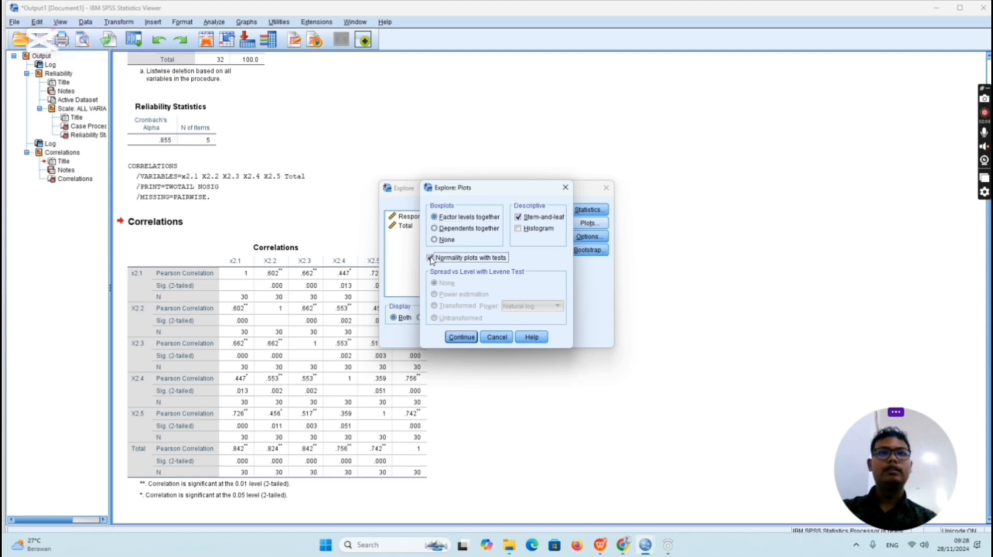
left_click(463, 337)
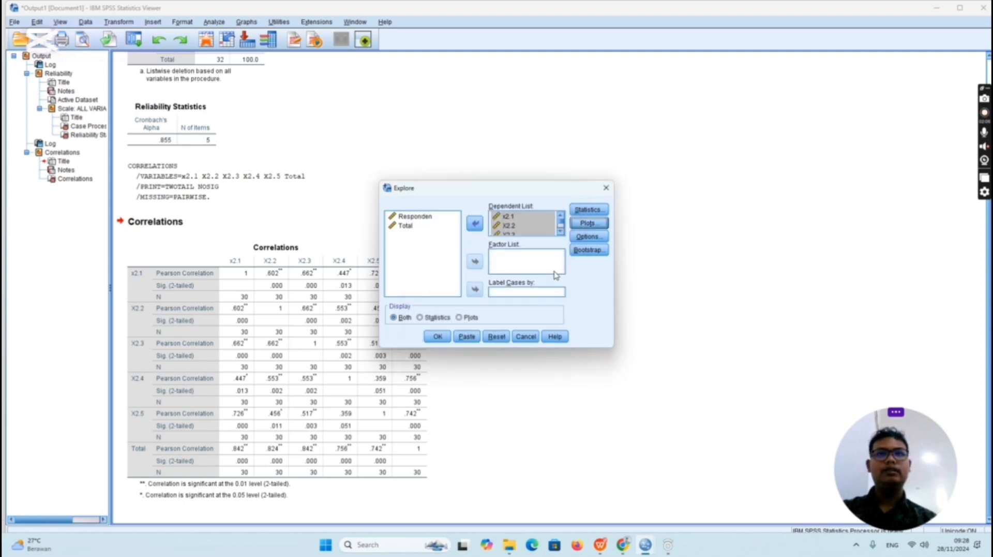
left_click(588, 236)
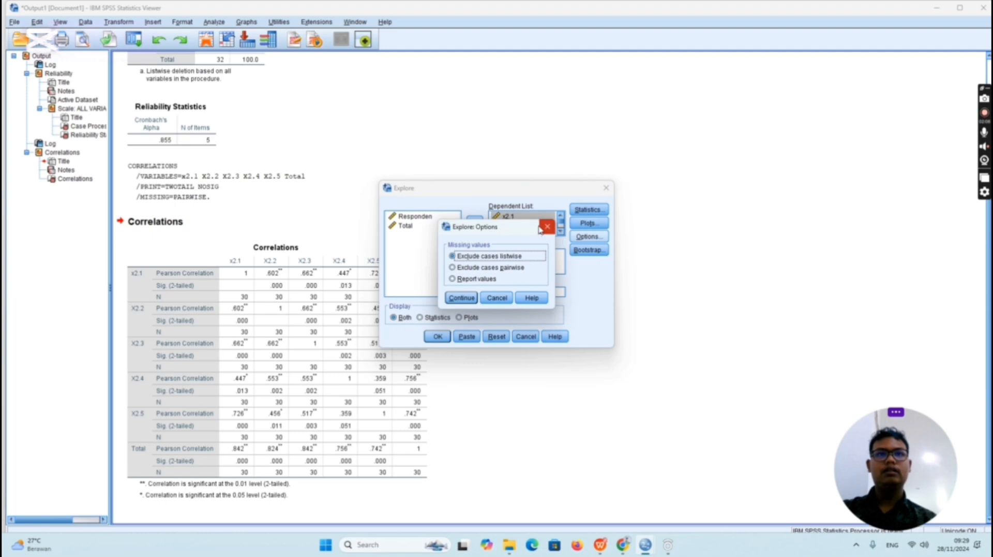
left_click(543, 228)
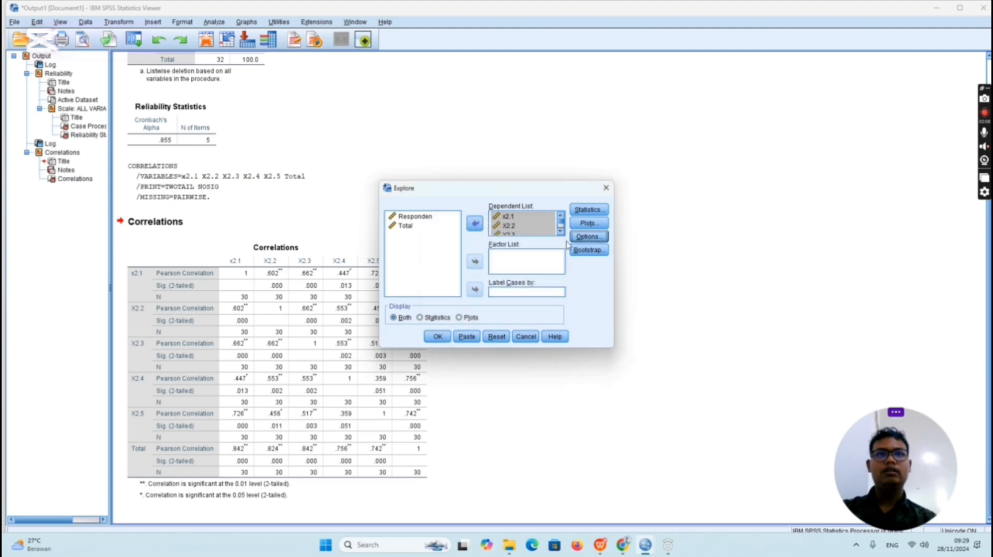
left_click(436, 339)
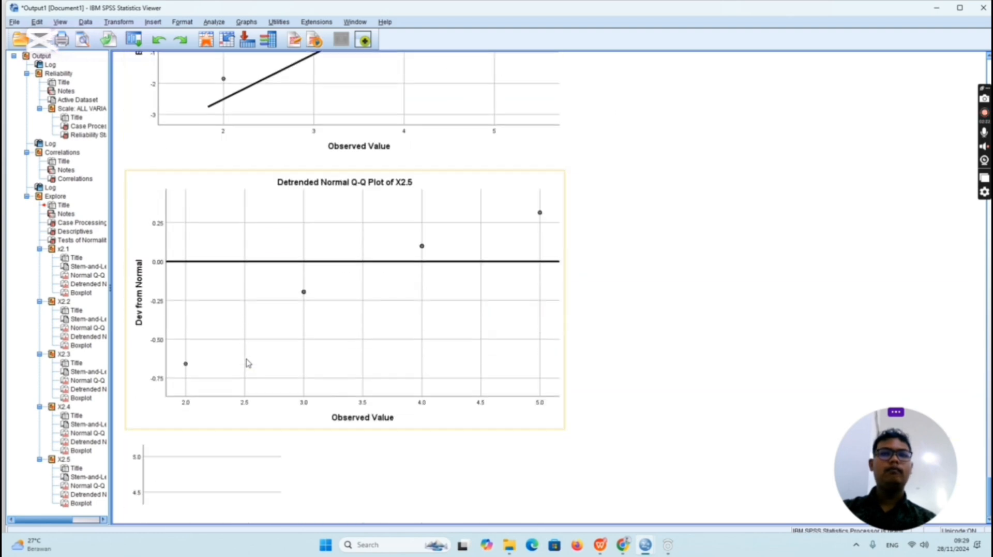
Examine the Explore output from the X2.5 plots back through the Tests of Normality table to the Case Processing Summary.
scroll(247, 362, "up", 15)
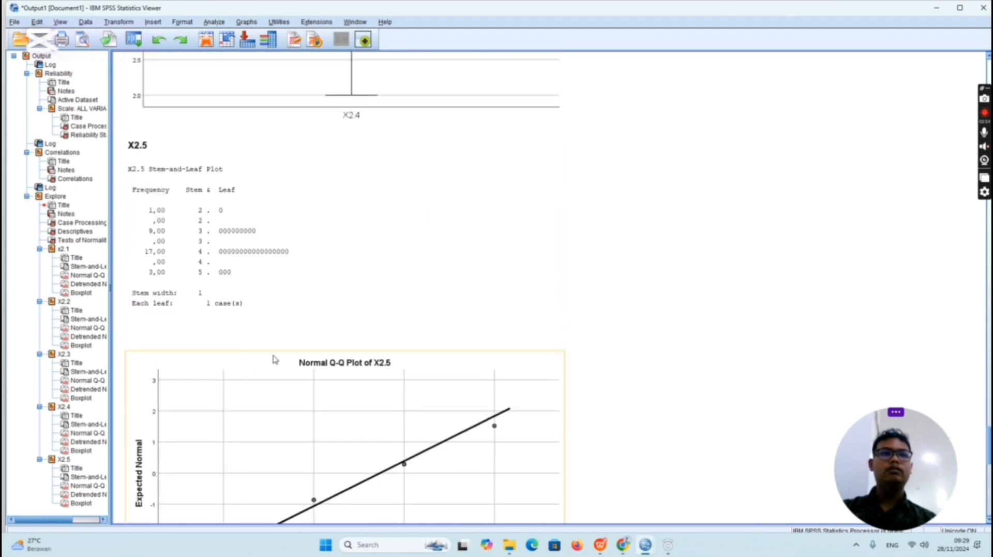
scroll(303, 362, "up", 15)
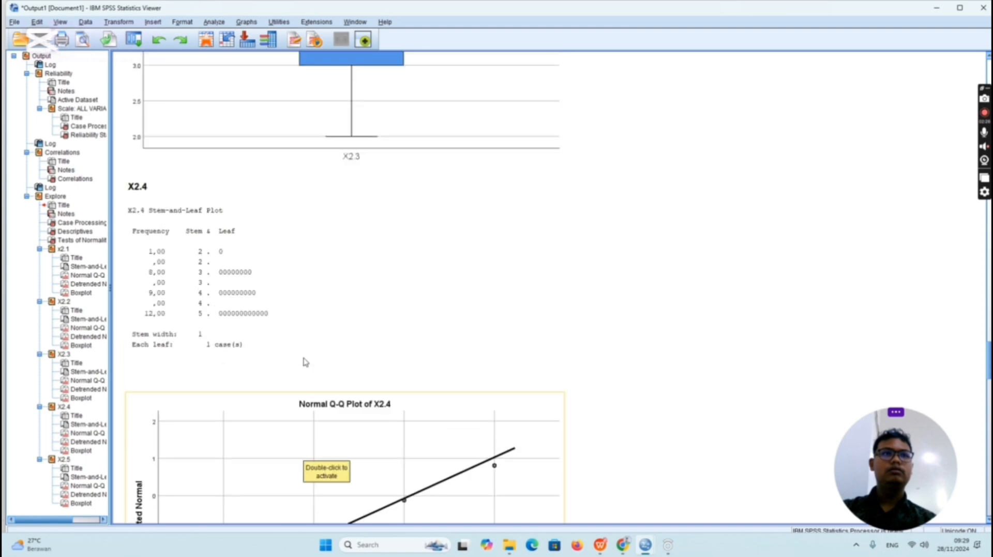
scroll(304, 363, "up", 15)
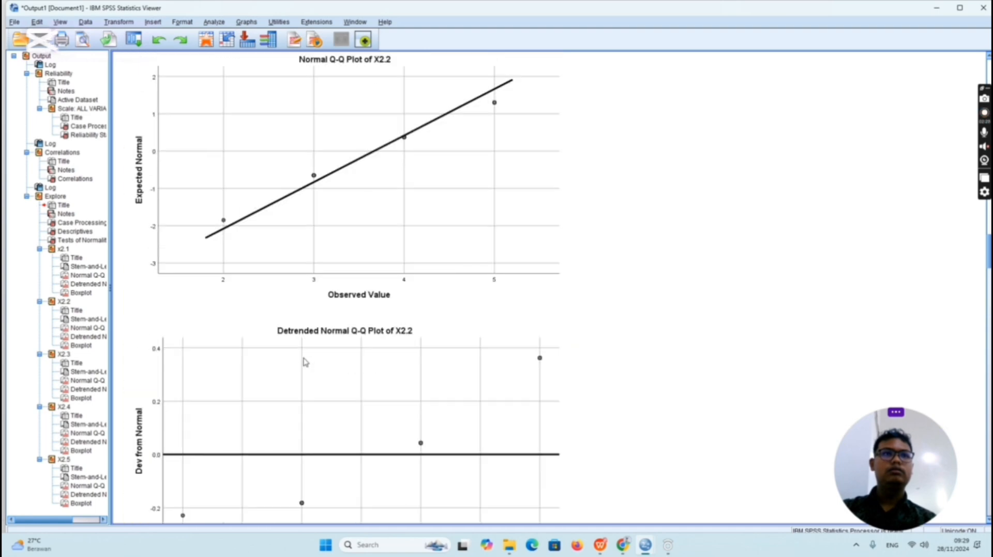
scroll(305, 361, "up", 10)
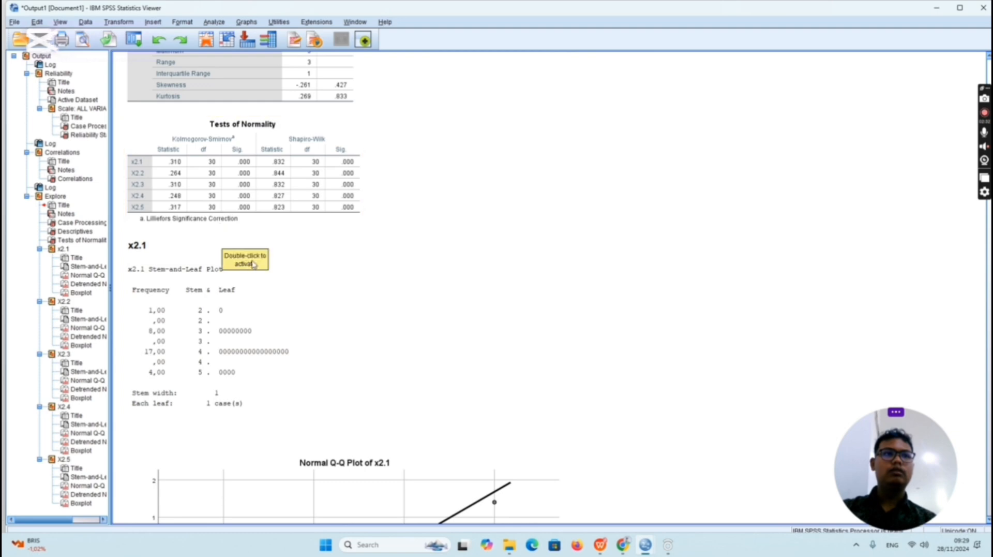
scroll(279, 207, "up", 3)
scroll(279, 207, "up", 20)
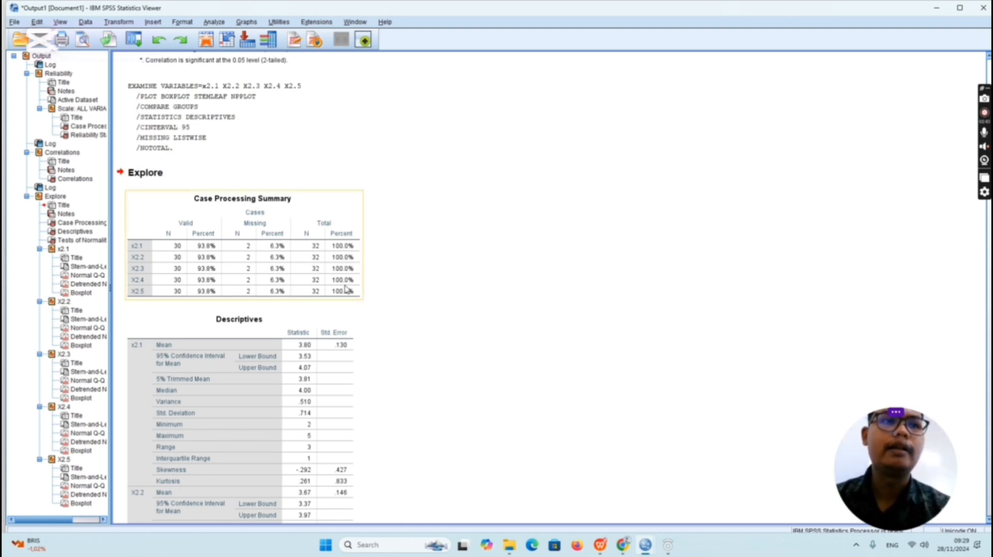
Select and review the Case Processing Summary and Descriptives tables of the Explore output.
left_click(892, 416)
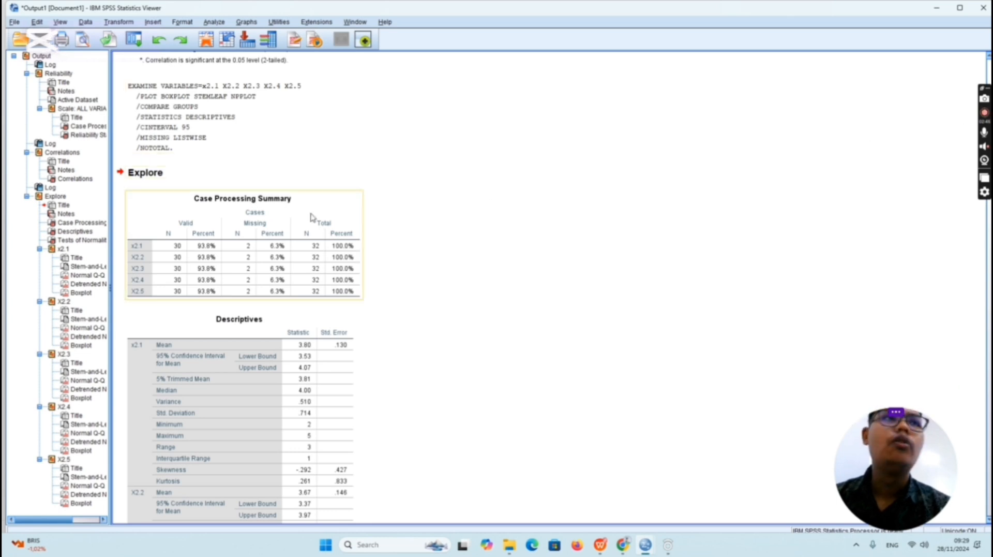
left_click(269, 236)
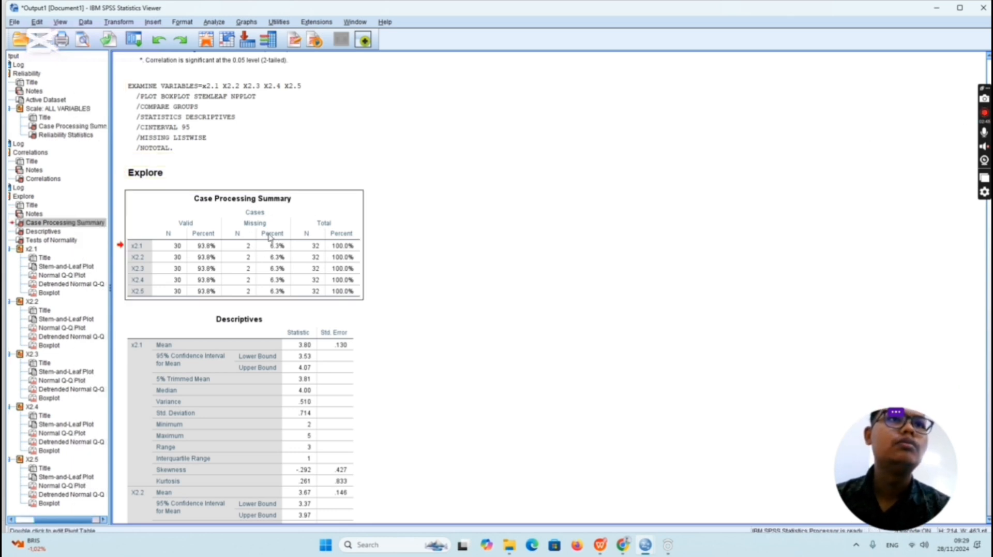
left_click(237, 361)
scroll(240, 360, "down", 5)
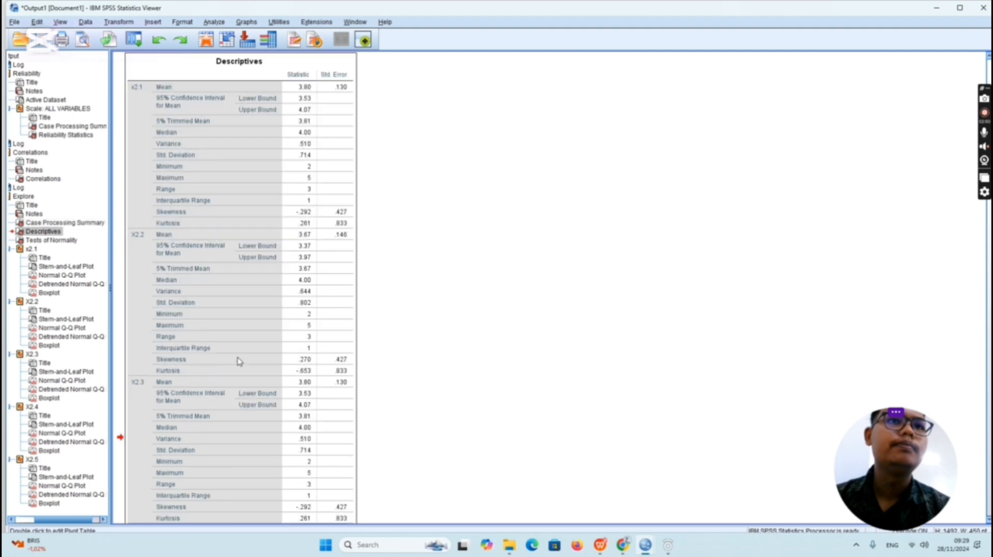
scroll(287, 287, "up", 5)
left_click(308, 315)
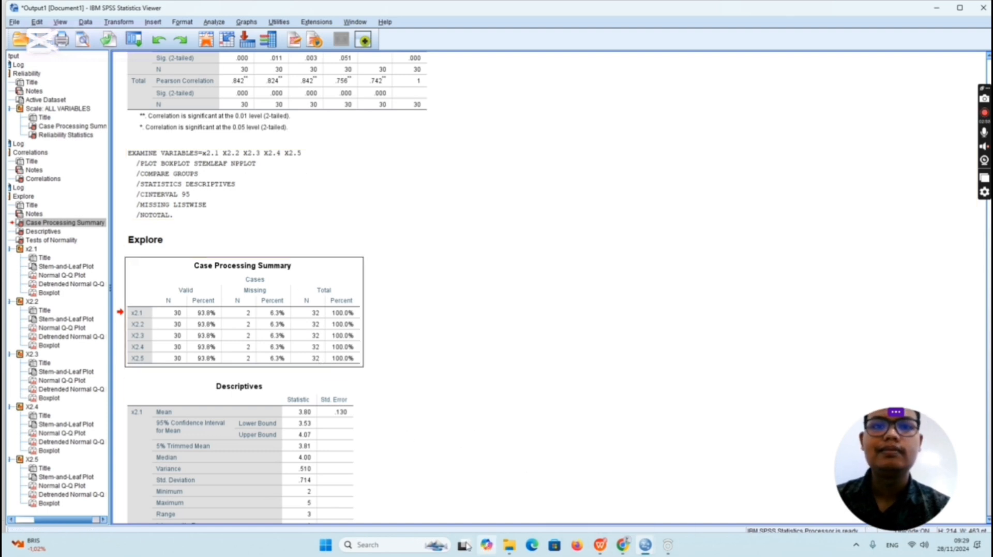
mouse_move(625, 551)
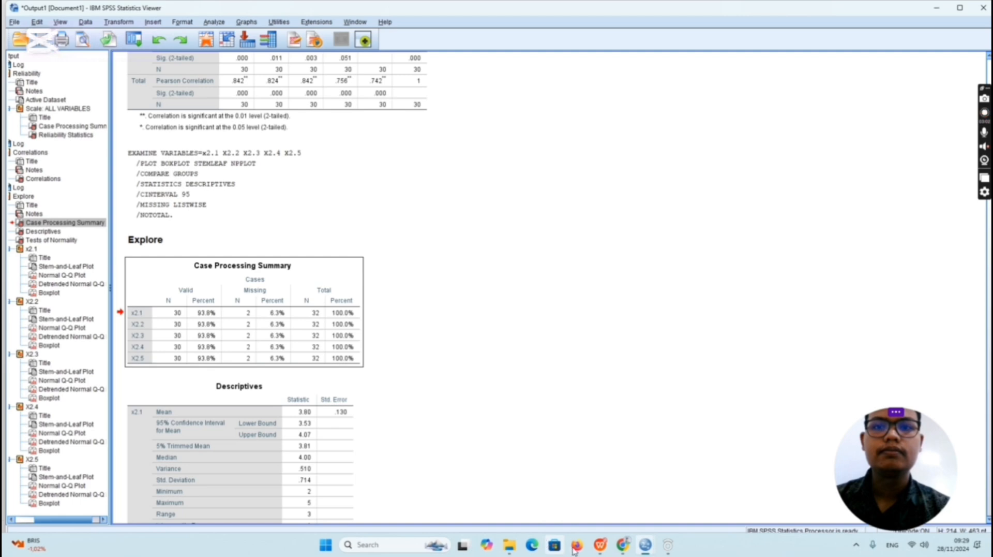
left_click(600, 544)
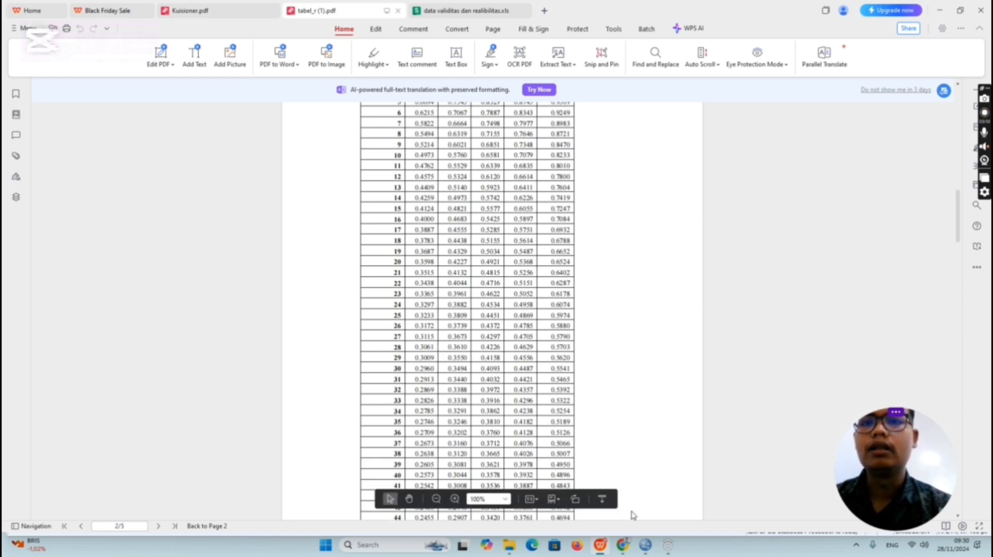
mouse_move(647, 549)
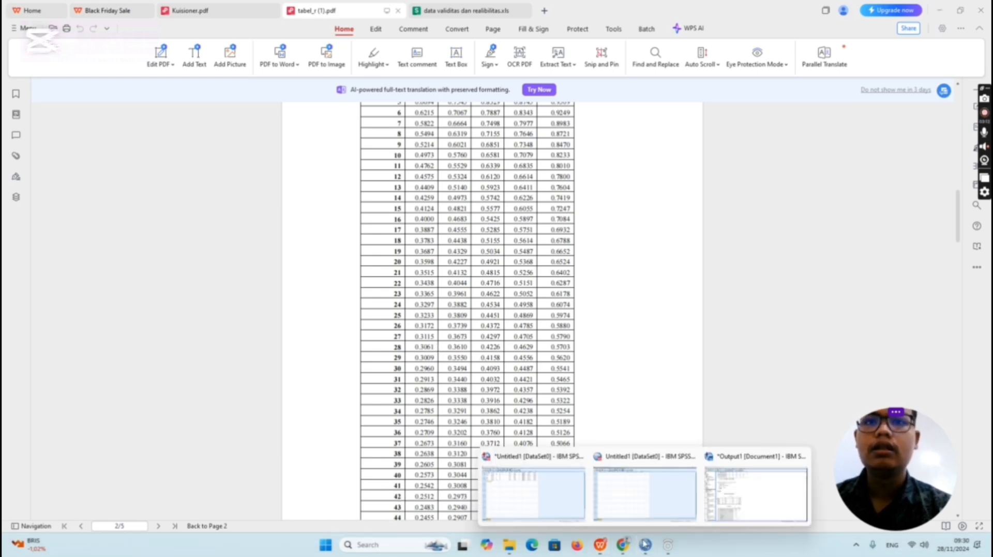
mouse_move(725, 494)
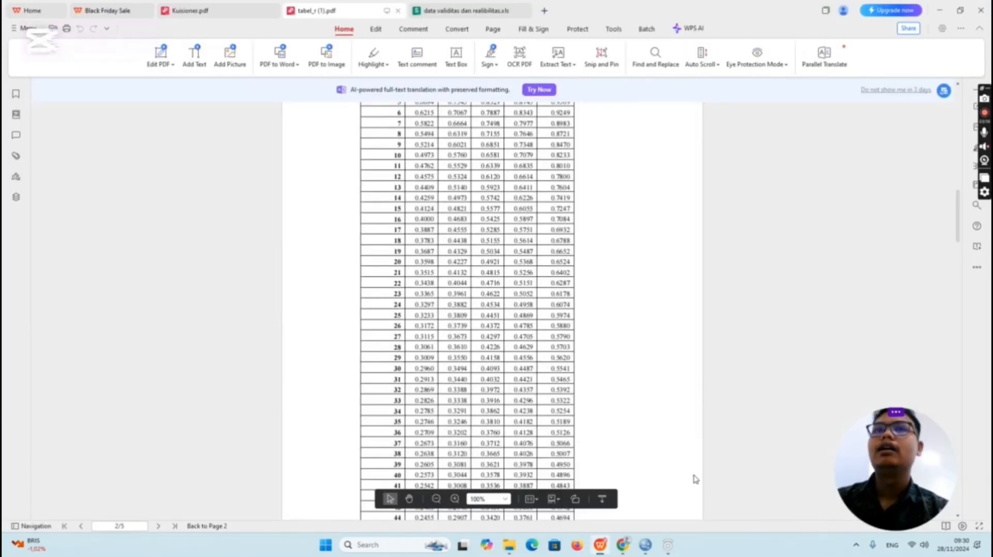
left_click(668, 547)
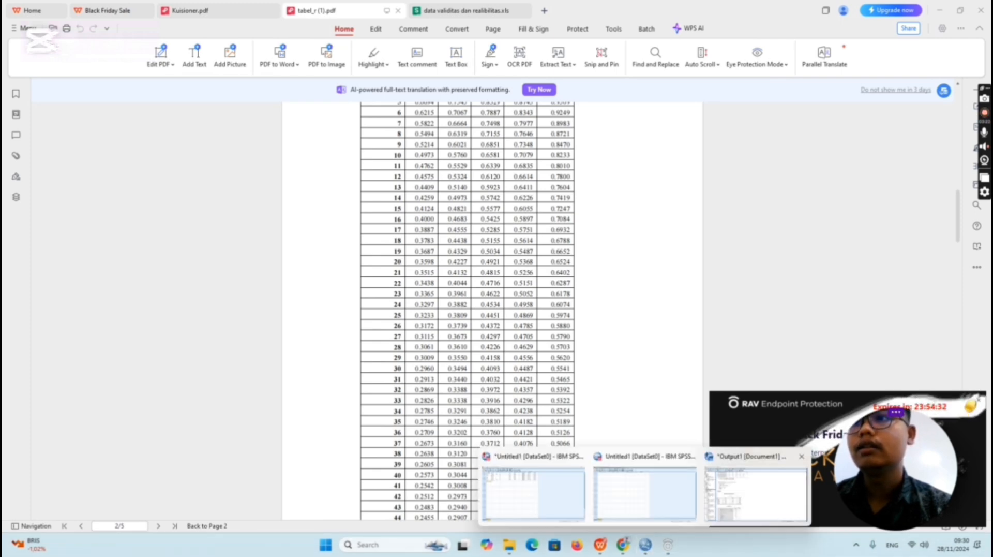
left_click(982, 402)
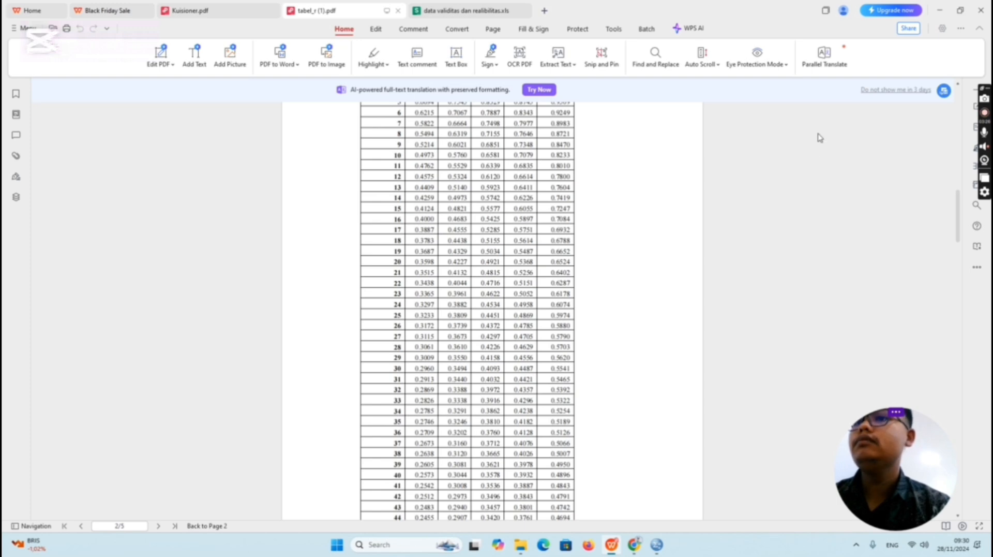
left_click(940, 11)
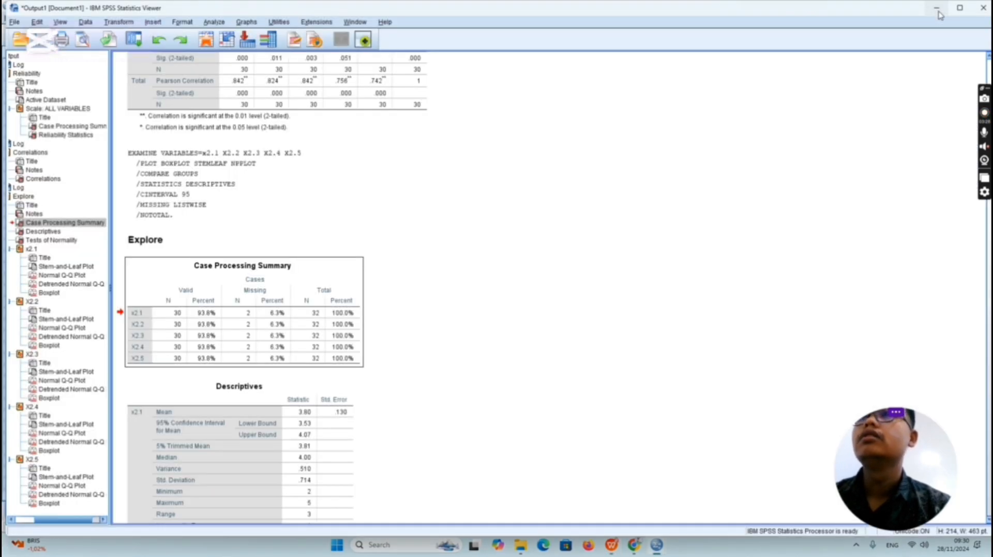
Close the Output1 viewer without saving its contents and dismiss the SPSS welcome dialog.
left_click(982, 8)
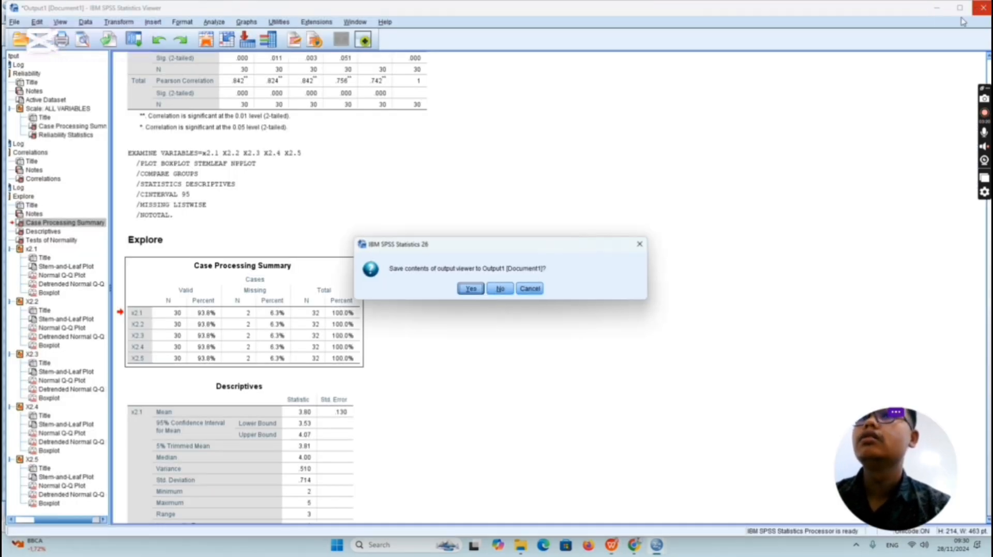
left_click(508, 288)
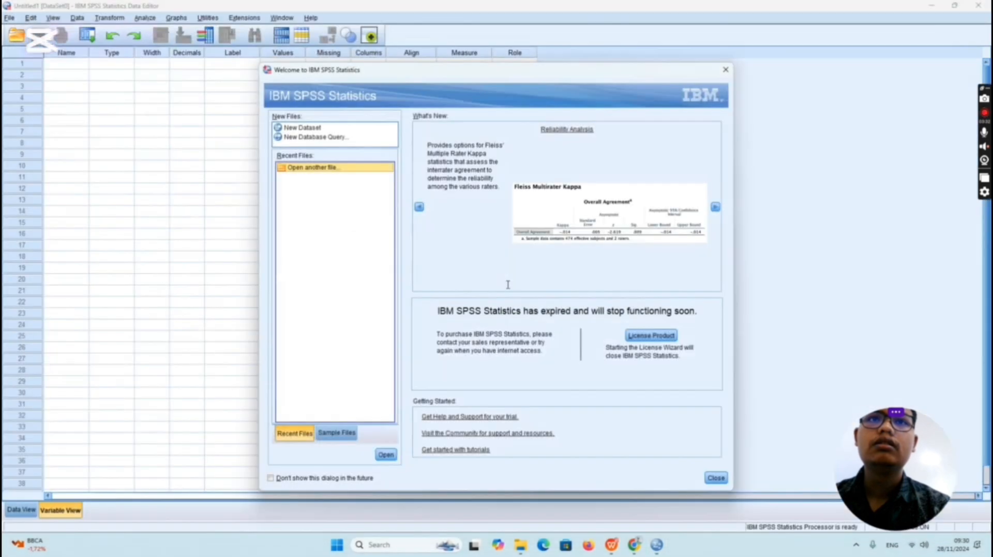
left_click(726, 69)
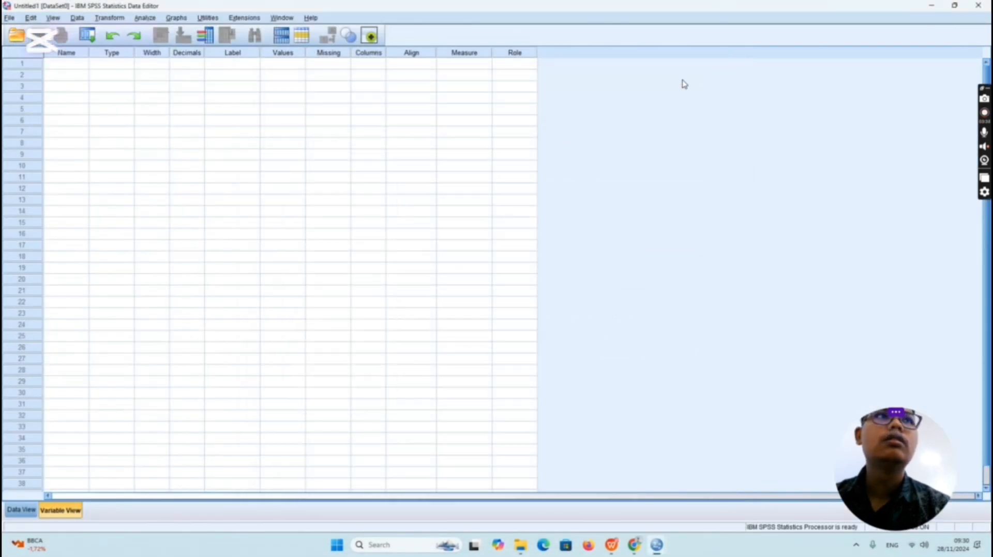
Switch to the WPS workbook and copy the KUALITAS LAYANAN (X3) table, A2:G33, from the Layananan sheet, including headers and Total Skor.
left_click(612, 545)
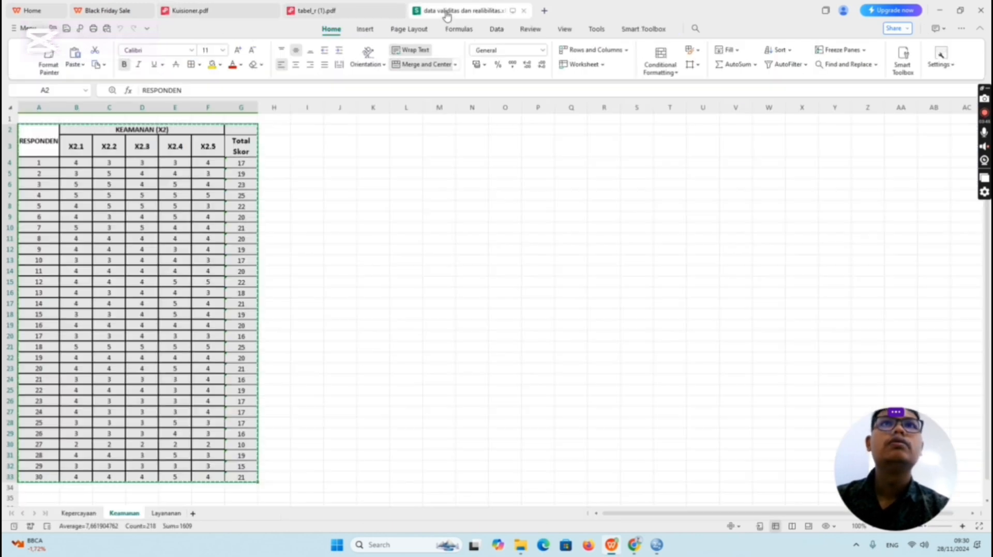
left_click(446, 11)
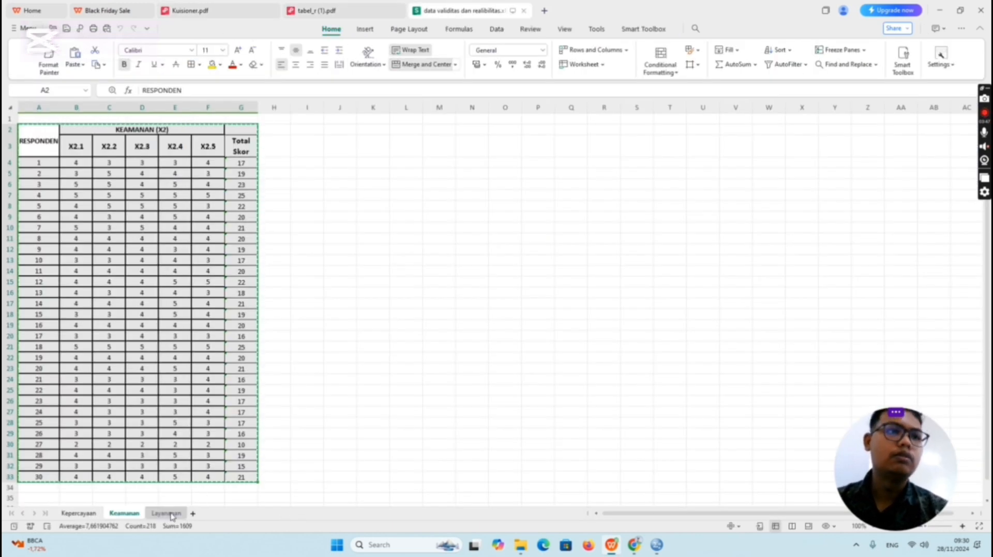
left_click(154, 525)
left_click(165, 513)
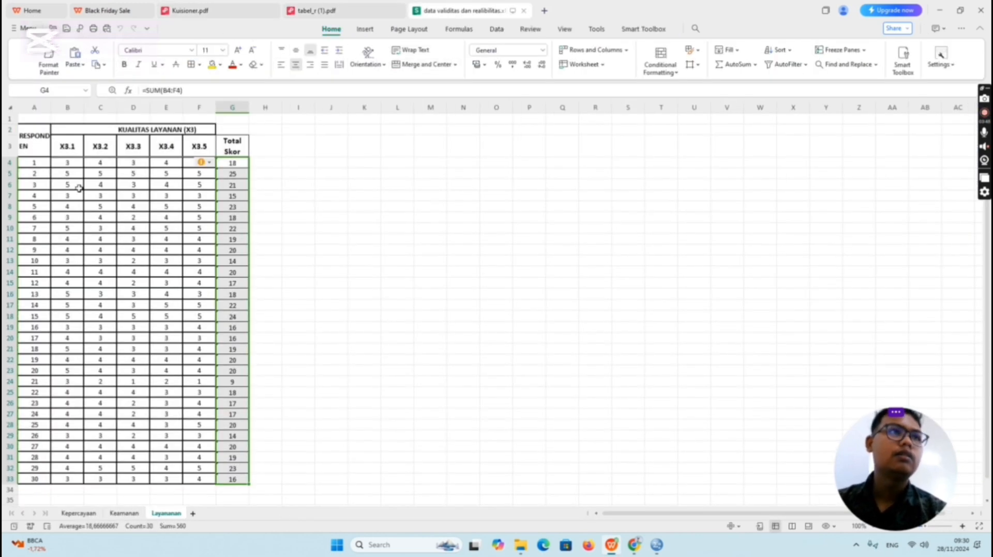
left_click_drag(29, 148, 232, 481)
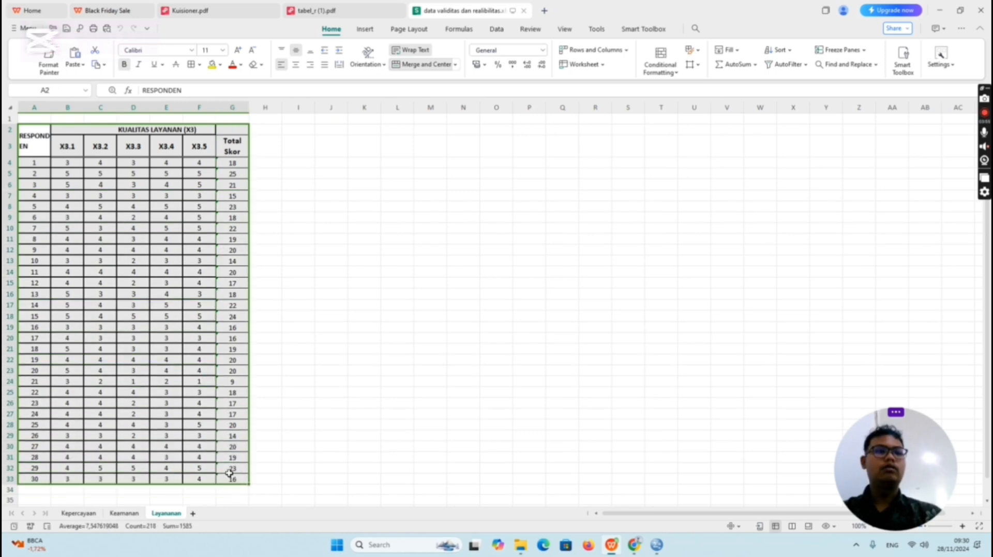
key("ctrl+c")
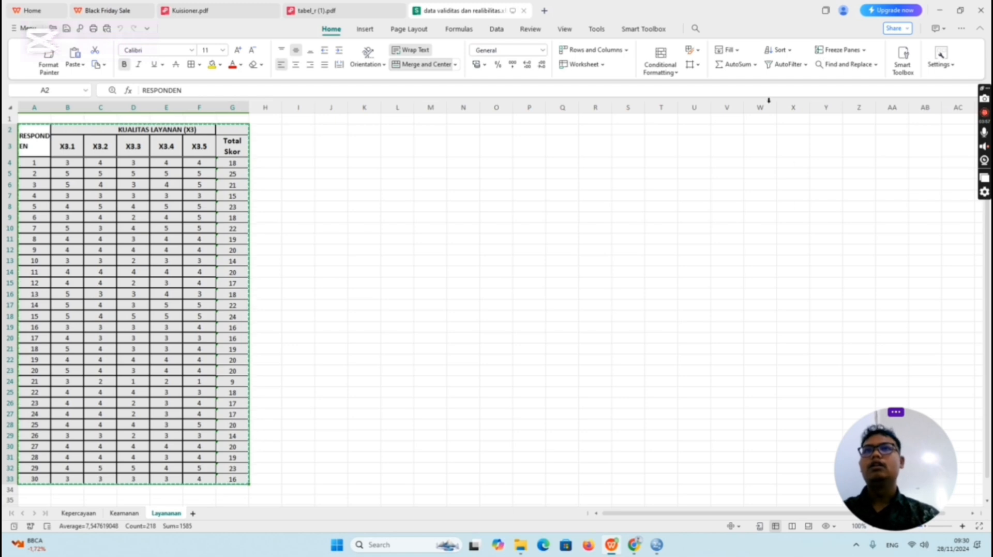
Switch to the empty SPSS dataset and paste the copied X3 table from the first data cell.
mouse_move(653, 546)
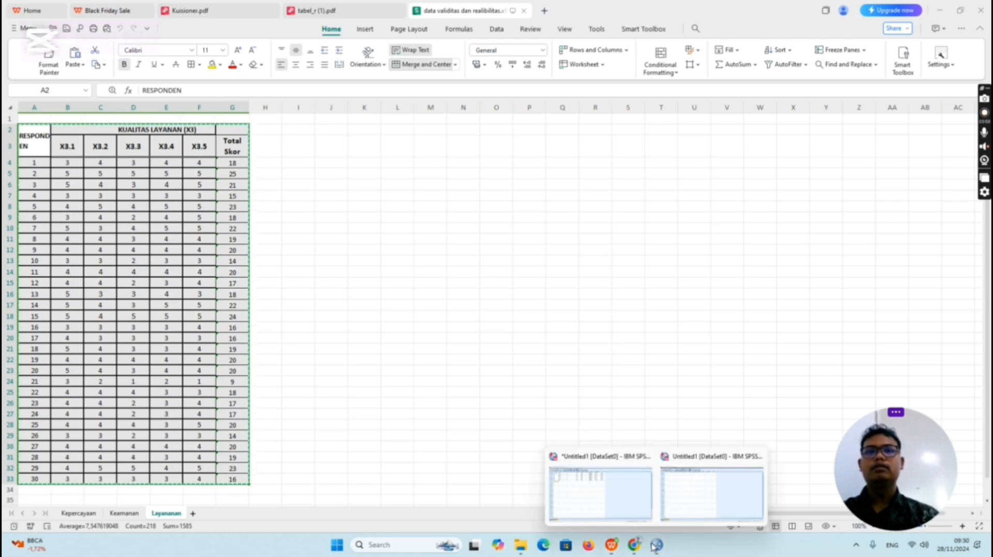
left_click(613, 507)
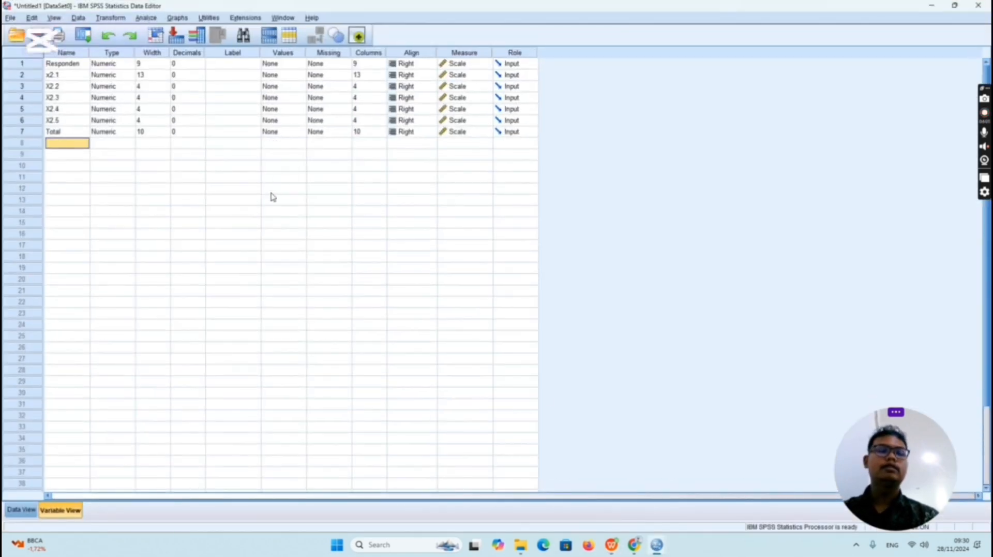
mouse_move(660, 545)
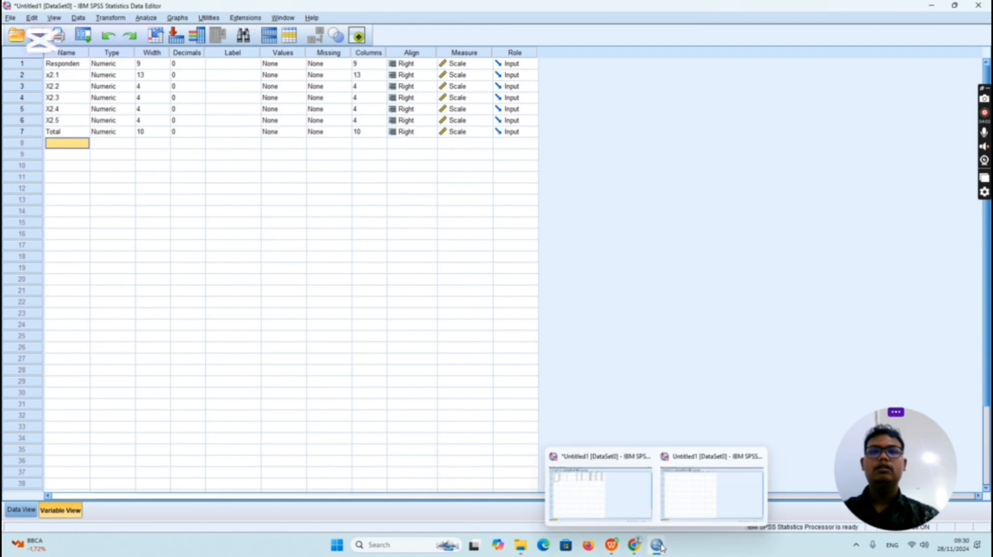
left_click(663, 505)
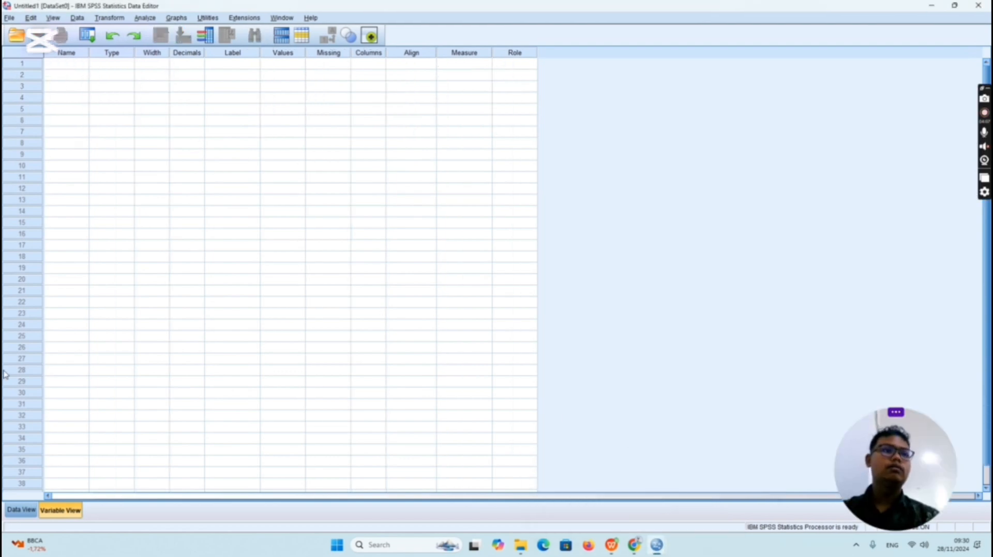
left_click(21, 510)
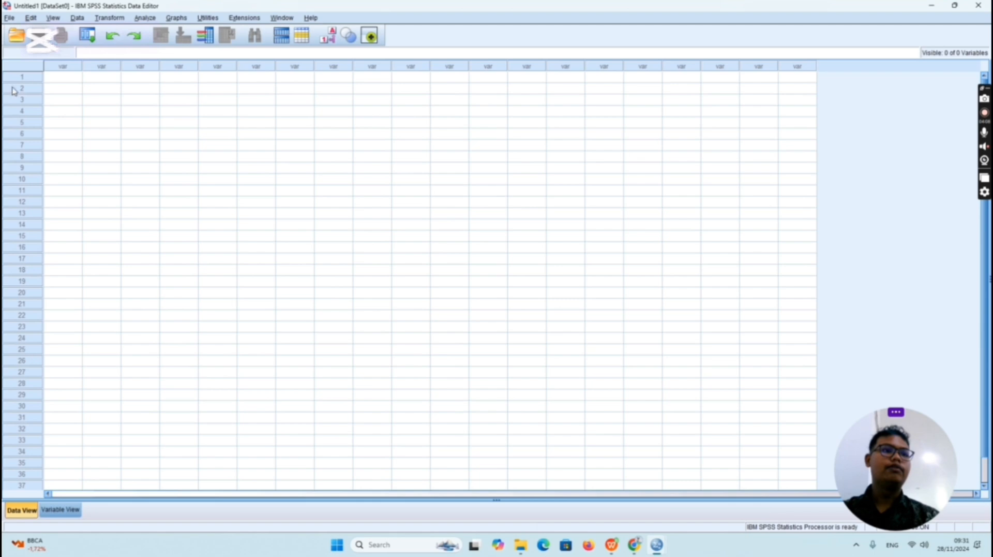
left_click(67, 78)
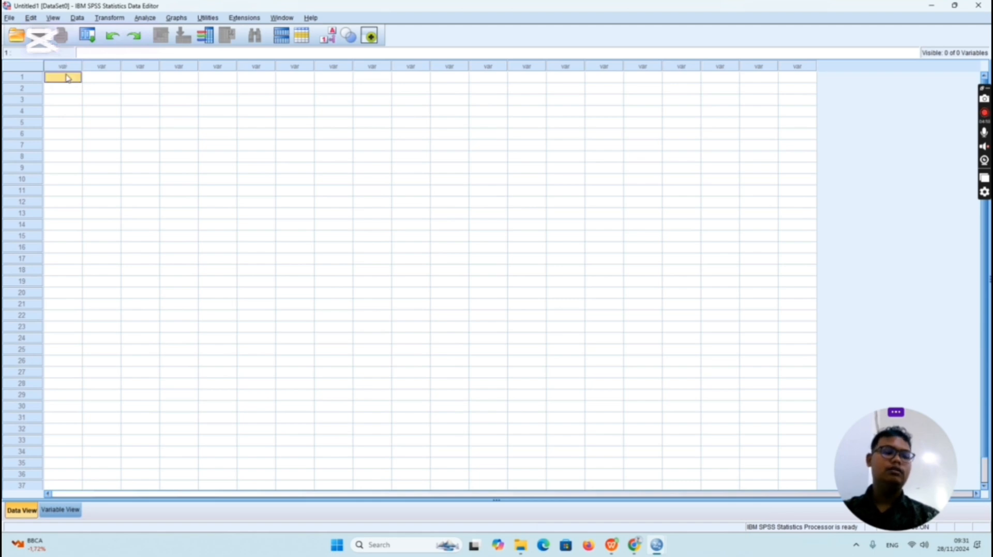
right_click(66, 78)
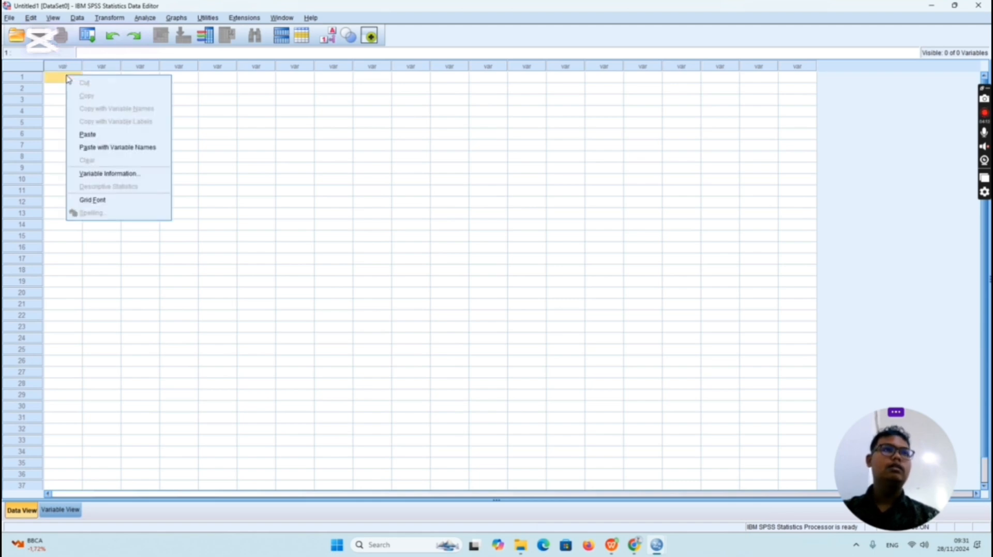
left_click(87, 134)
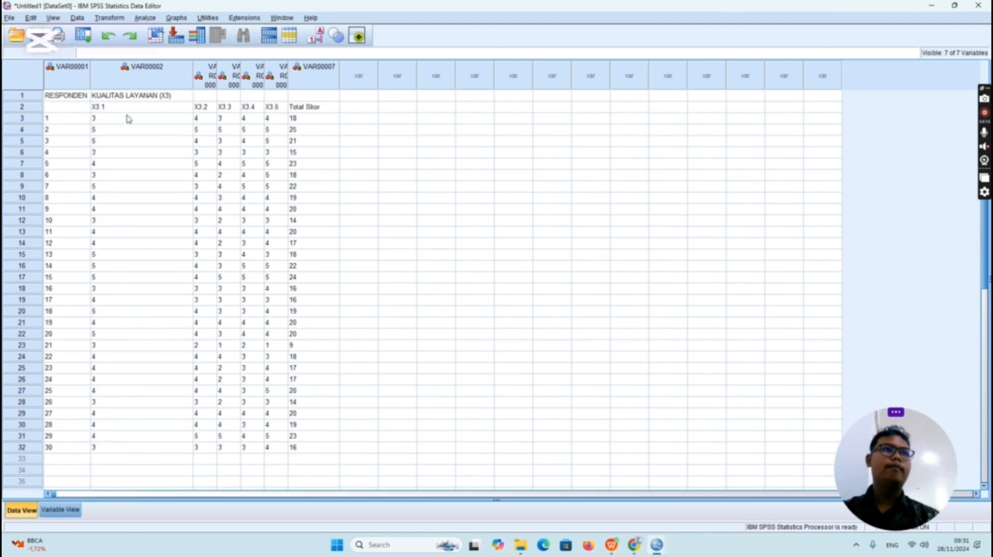
Rename the first three variables as Responden, X3.1 and X3.2.
left_click(61, 509)
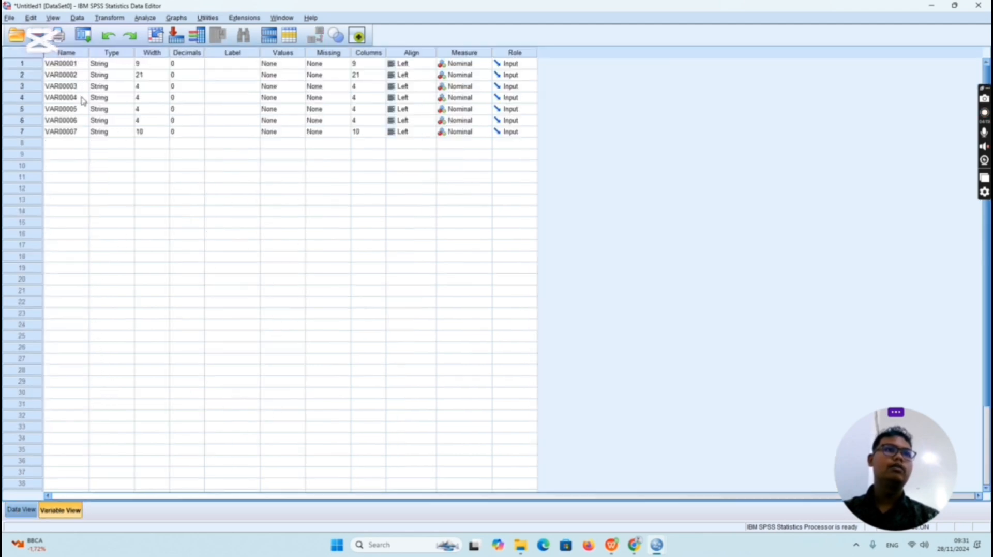
left_click(71, 64)
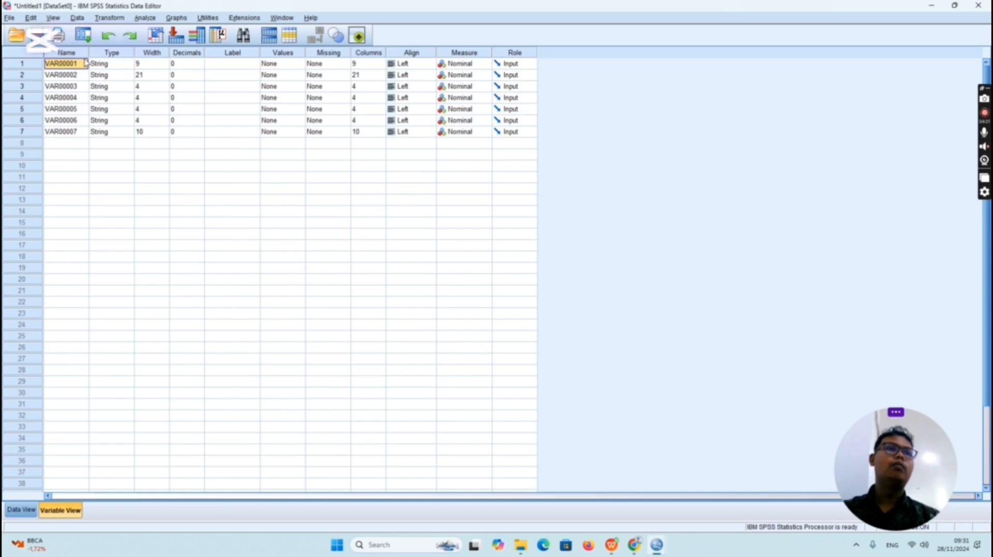
key("BackSpace")
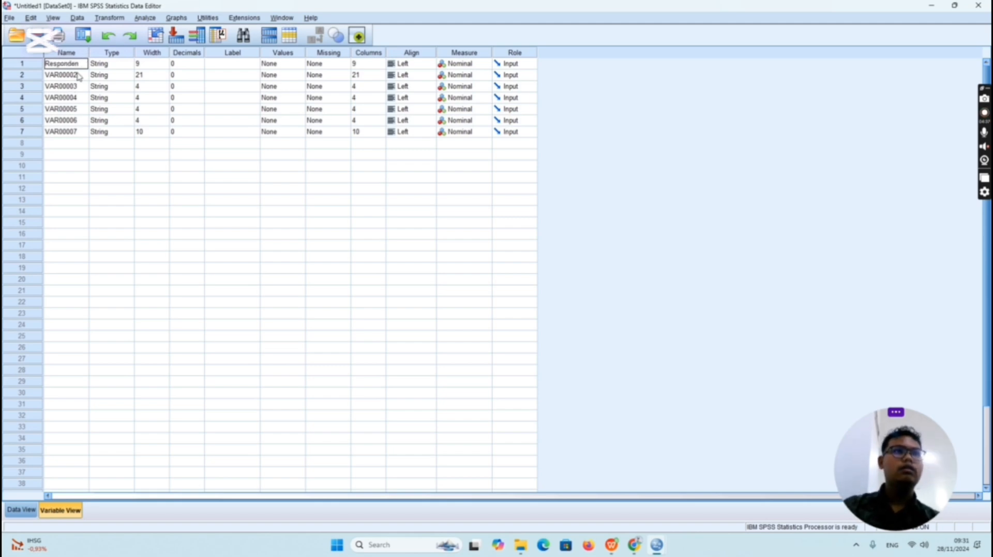
left_click(77, 75)
key("BackSpace")
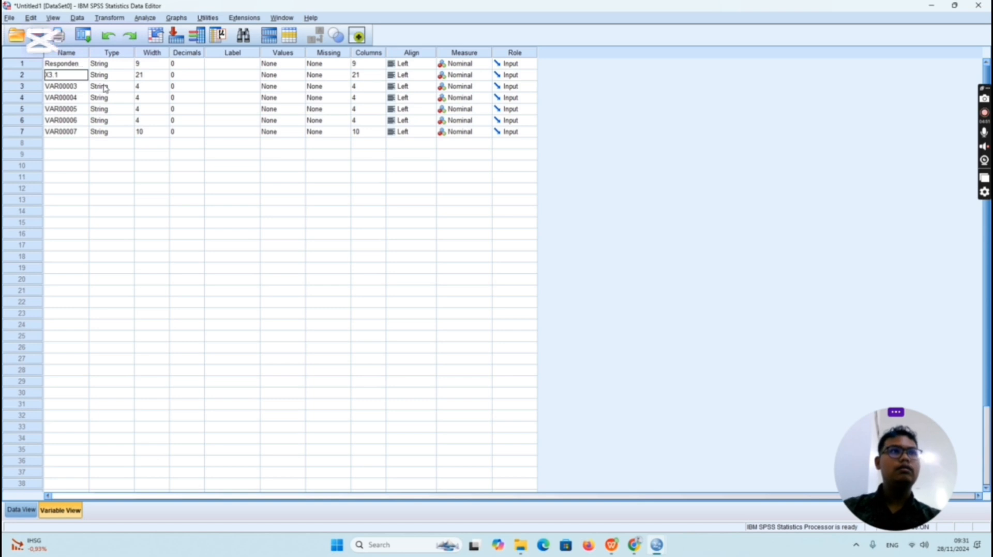
left_click(74, 87)
key("BackSpace")
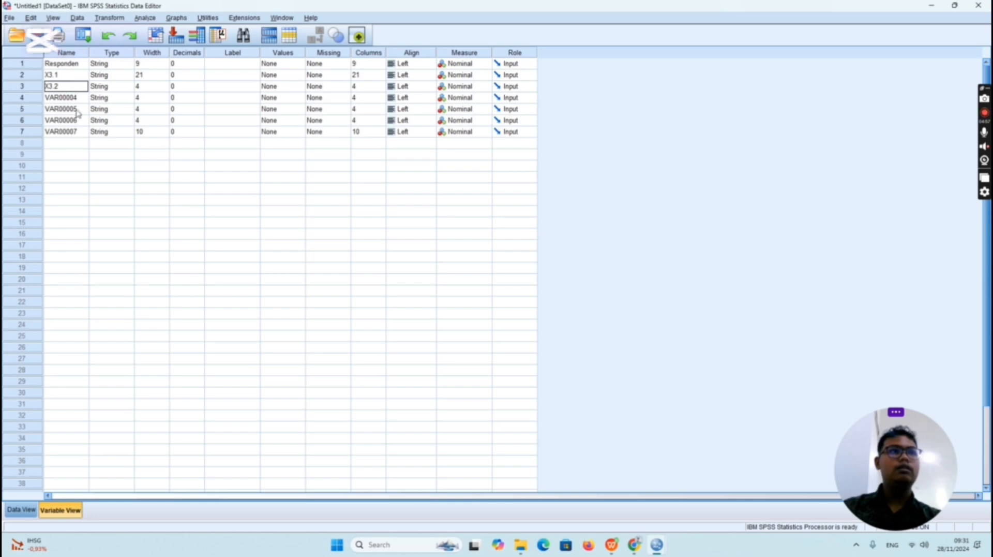
Rename the remaining variables VAR00004 to VAR00007 as X3.3, X3.4, X3.5 and Total.
left_click(76, 100)
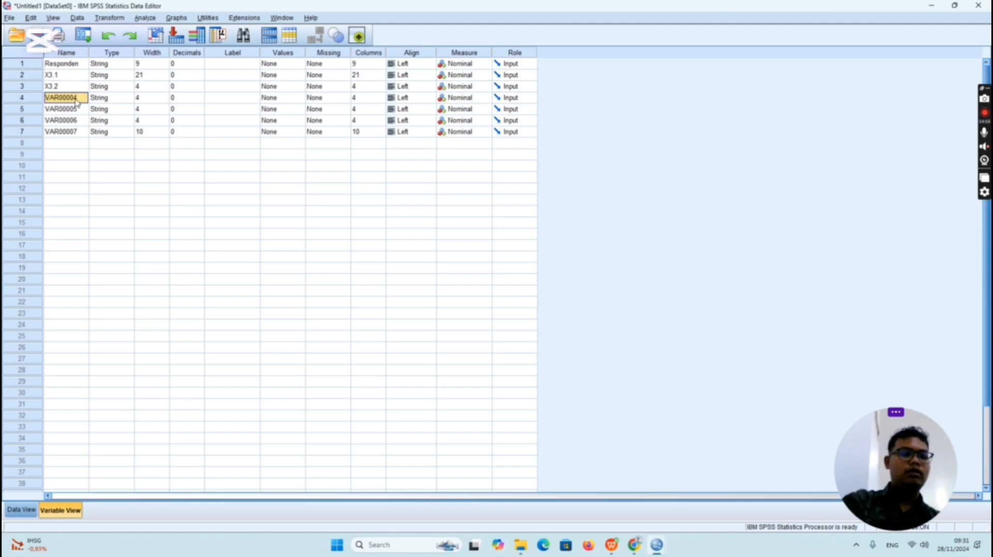
type("X3.3")
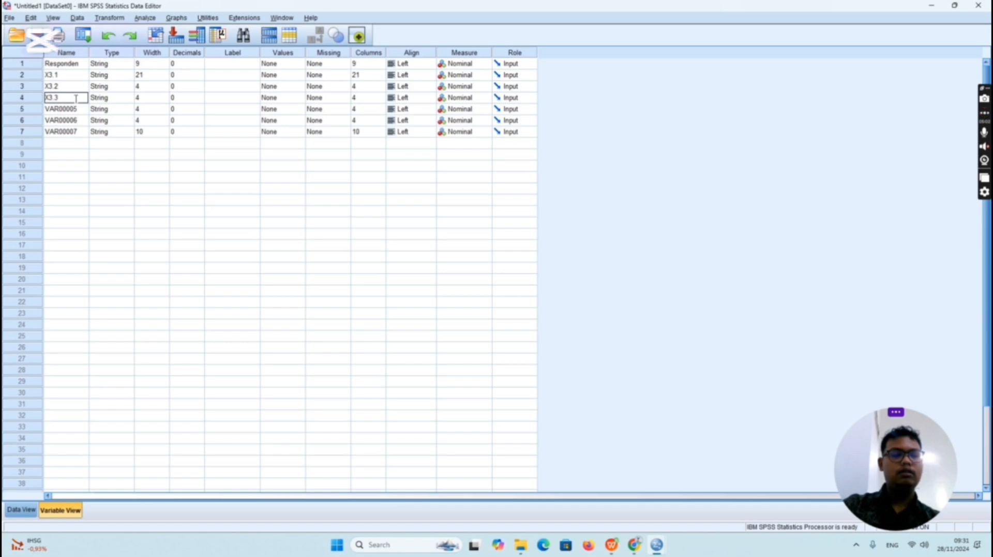
left_click(74, 109)
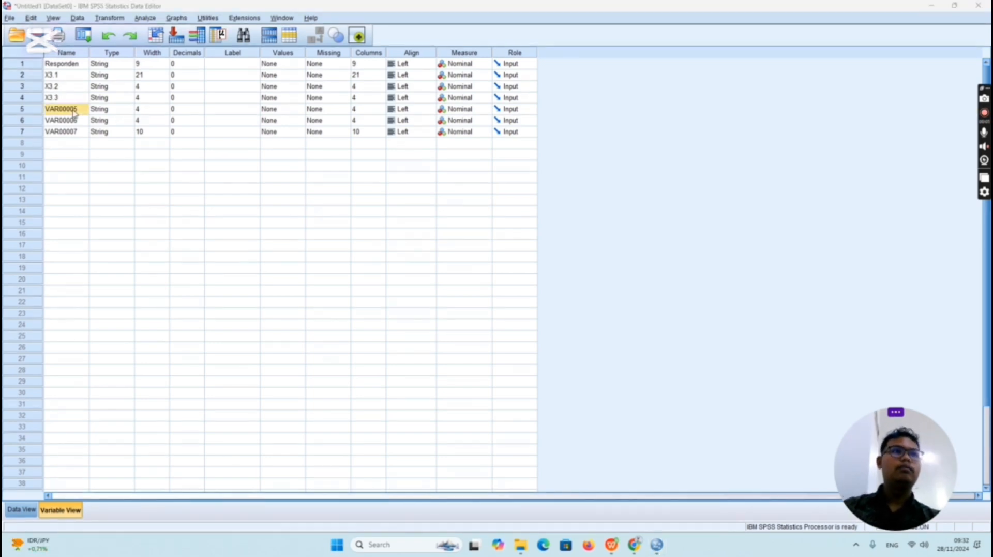
left_click(74, 110)
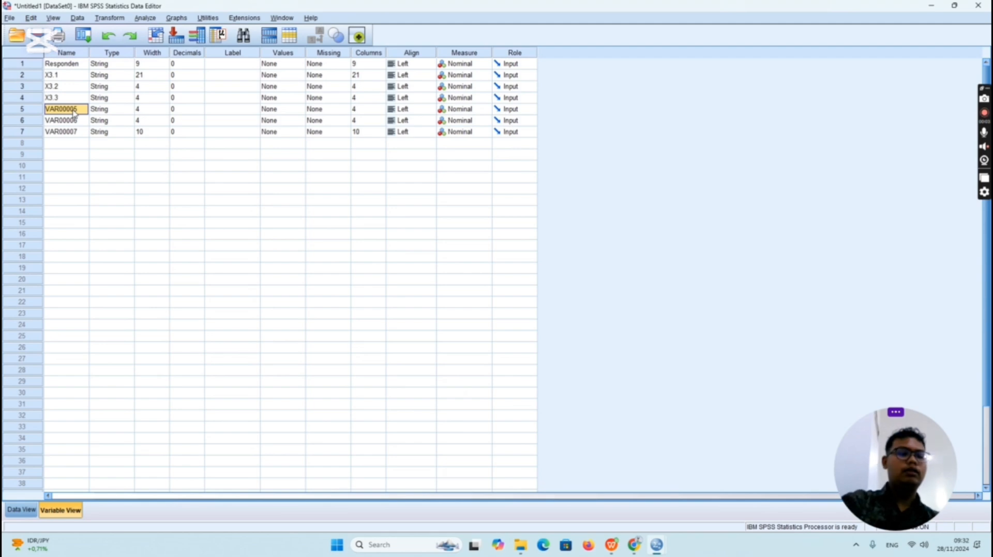
type("X3.4")
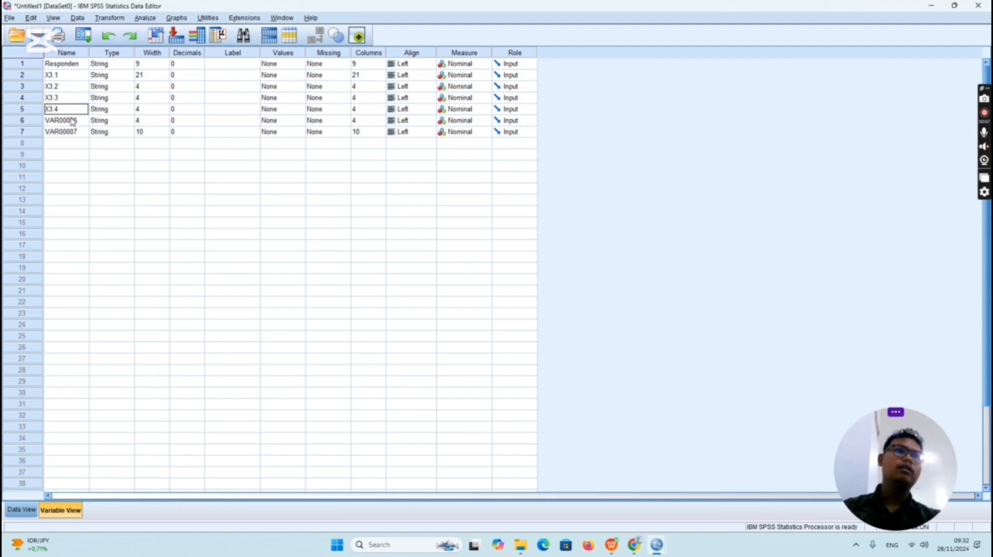
left_click(72, 120)
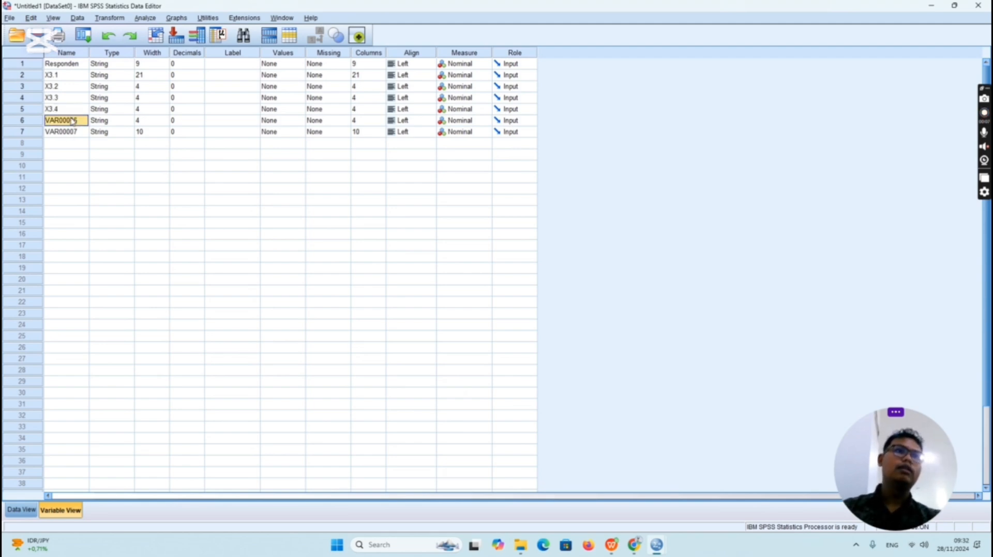
type("X3.5")
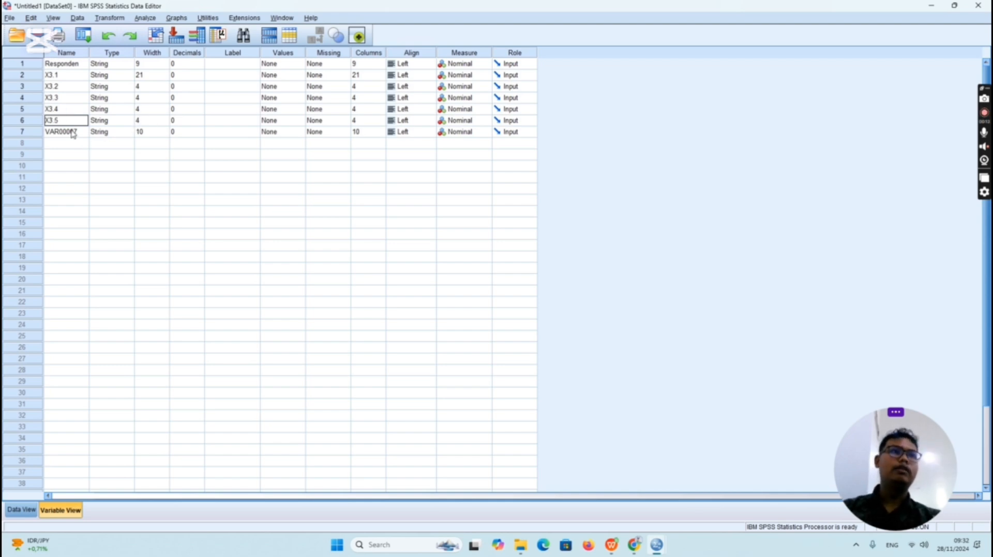
left_click(73, 133)
key("BackSpace")
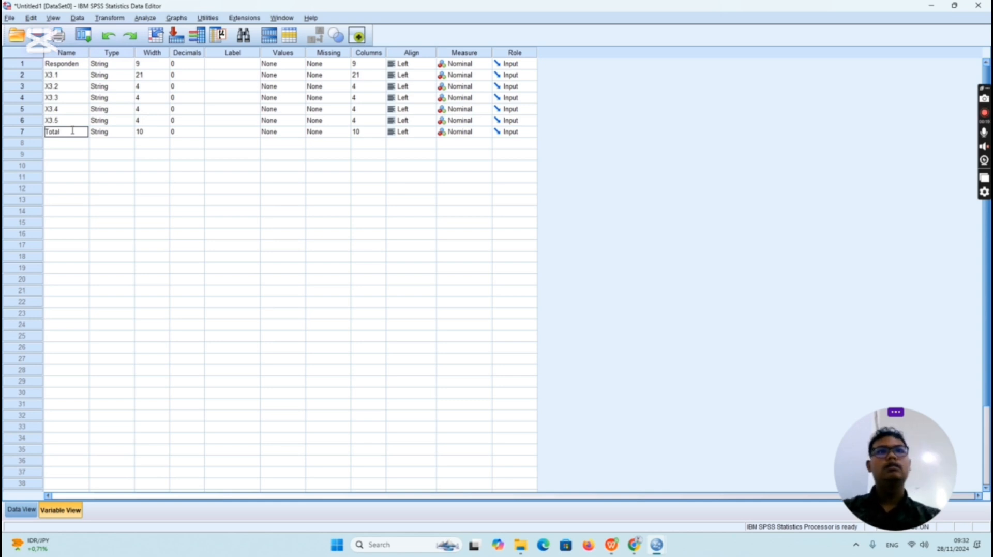
Change the variable type of Responden and X3.1 to Numeric.
left_click(115, 63)
left_click(127, 65)
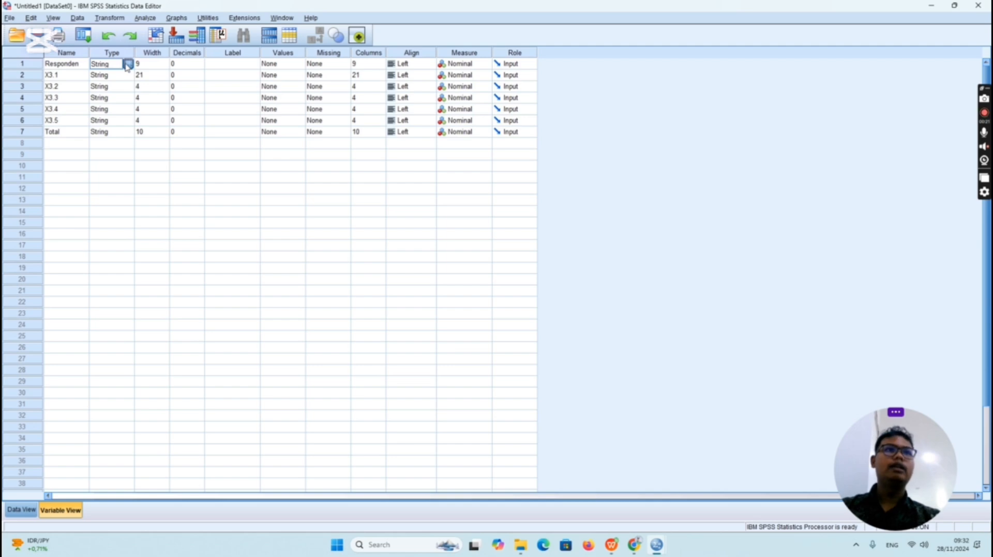
left_click(382, 204)
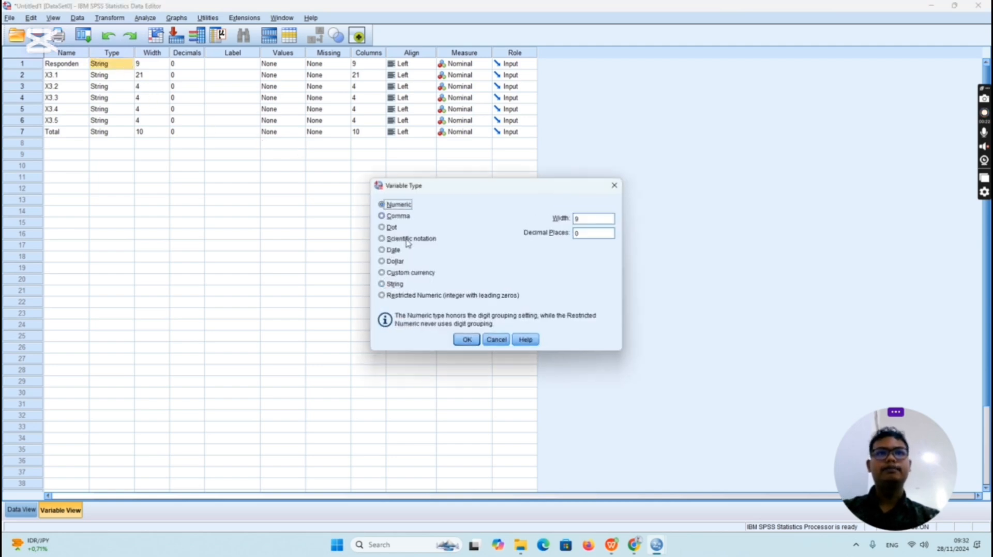
left_click(466, 339)
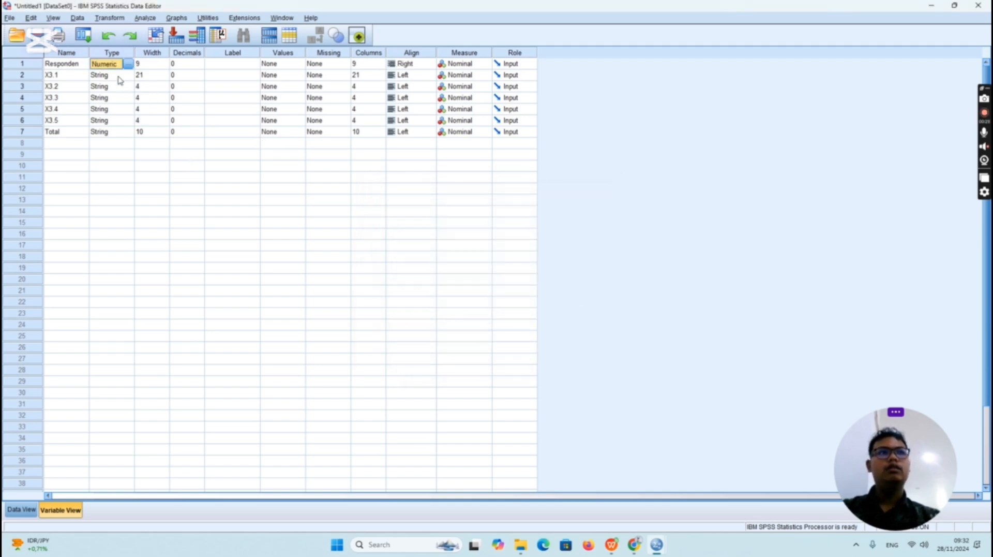
left_click(120, 79)
left_click(128, 75)
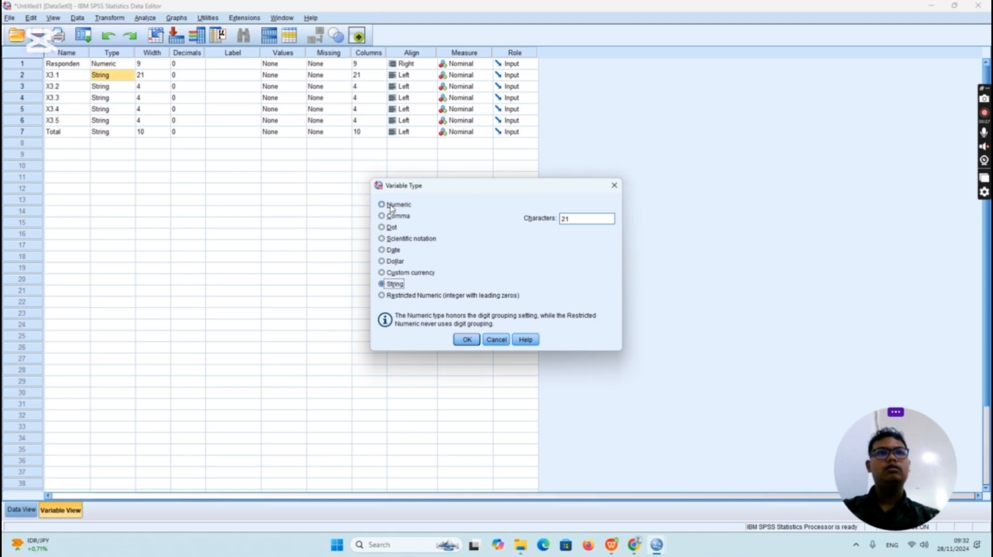
left_click(381, 205)
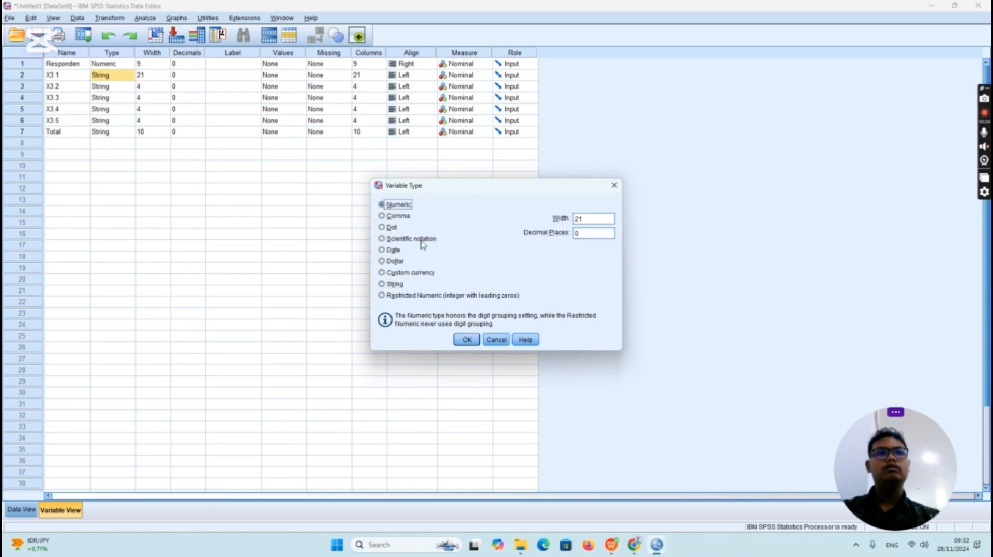
left_click(465, 339)
Change the variable type of X3.2 and X3.3 to Numeric.
left_click(116, 88)
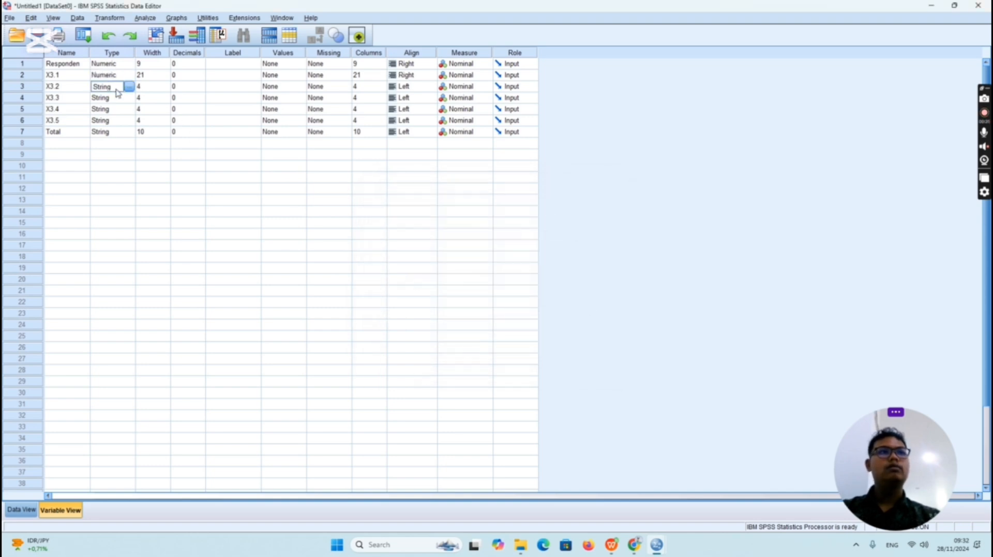
left_click(128, 87)
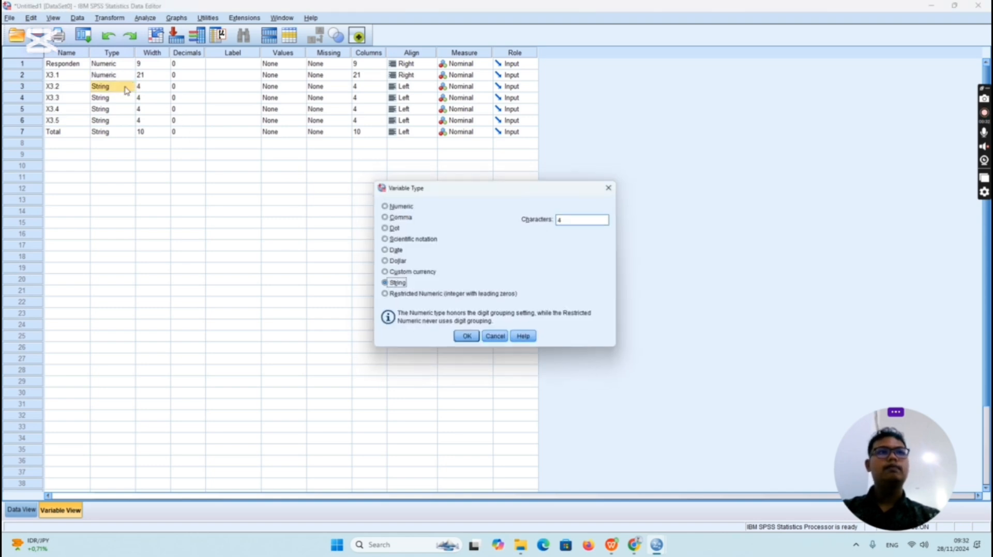
left_click(391, 203)
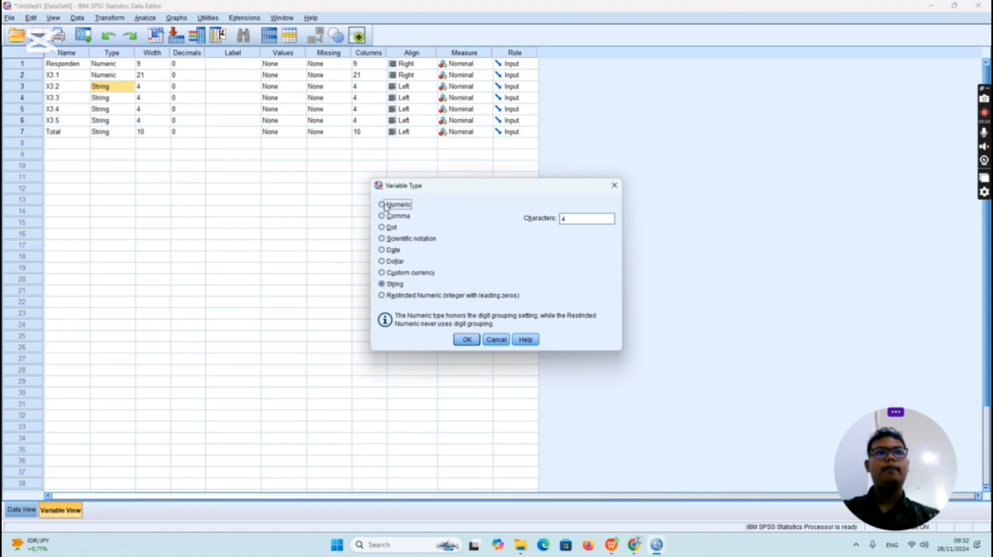
left_click(465, 339)
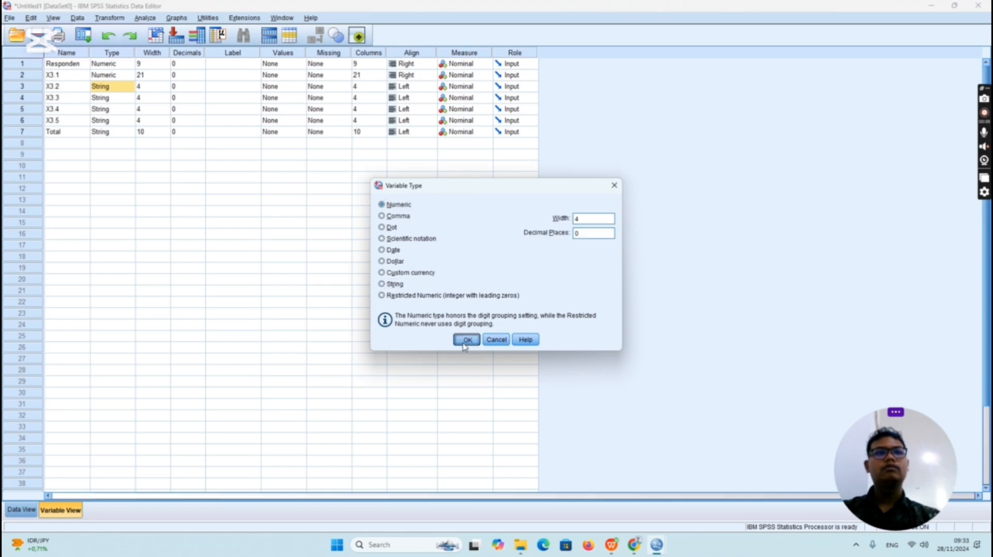
left_click(103, 99)
left_click(129, 98)
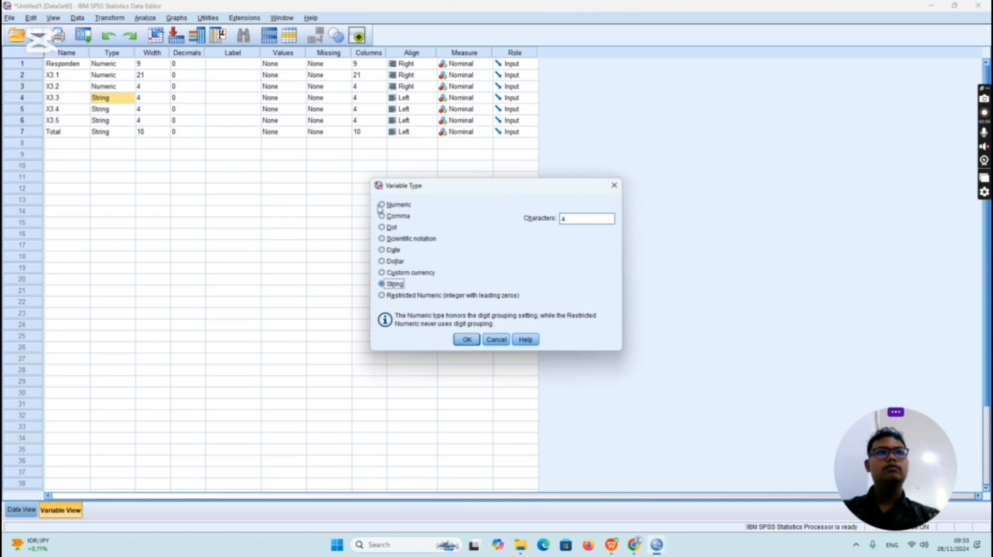
left_click(389, 204)
left_click(467, 339)
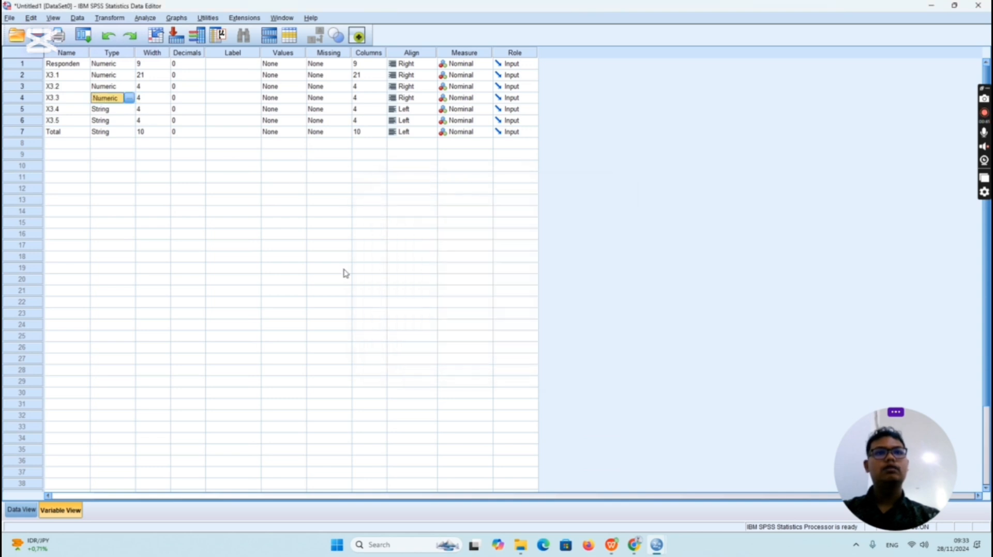
Change the variable type of X3.4 and X3.5 to Numeric.
left_click(106, 110)
left_click(129, 109)
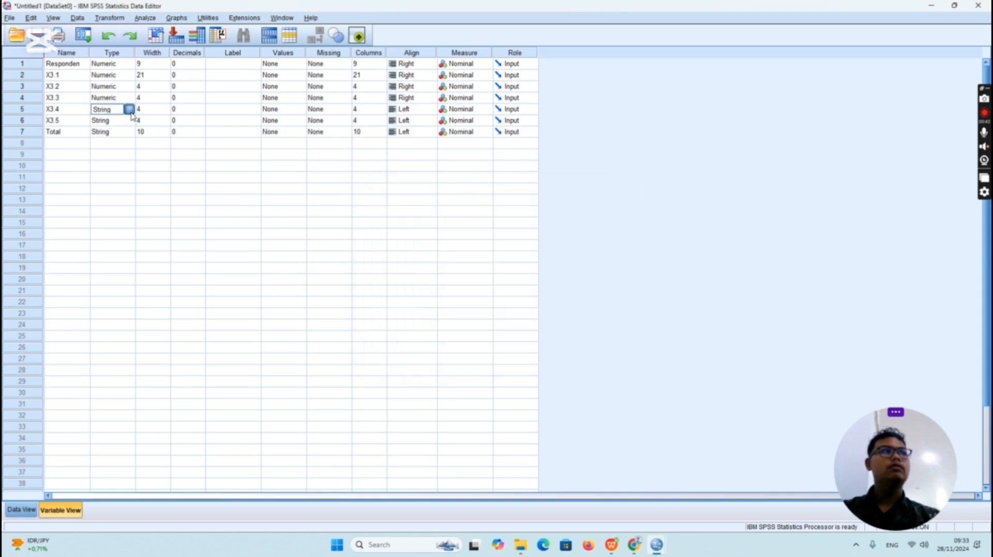
left_click(382, 205)
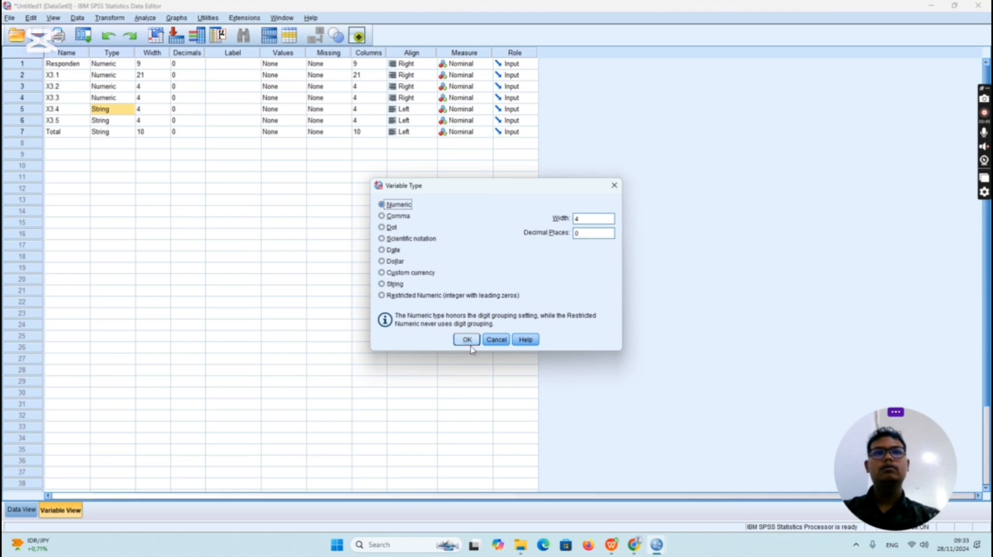
left_click(475, 341)
left_click(123, 121)
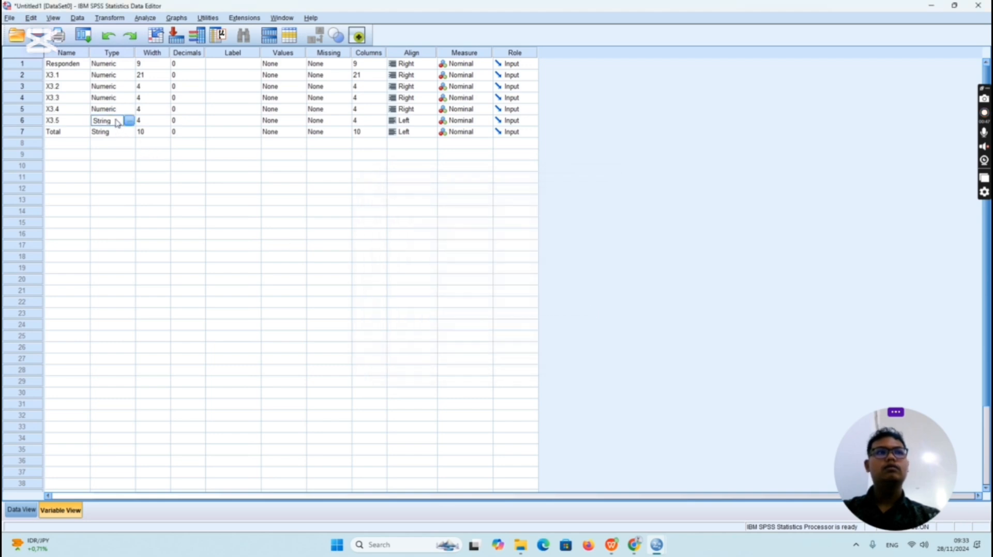
left_click(129, 120)
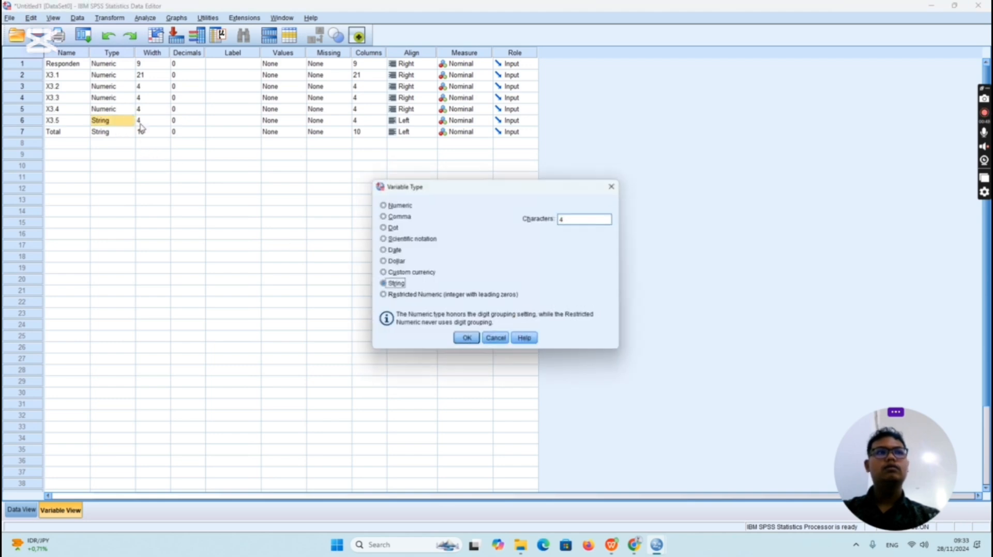
left_click(383, 205)
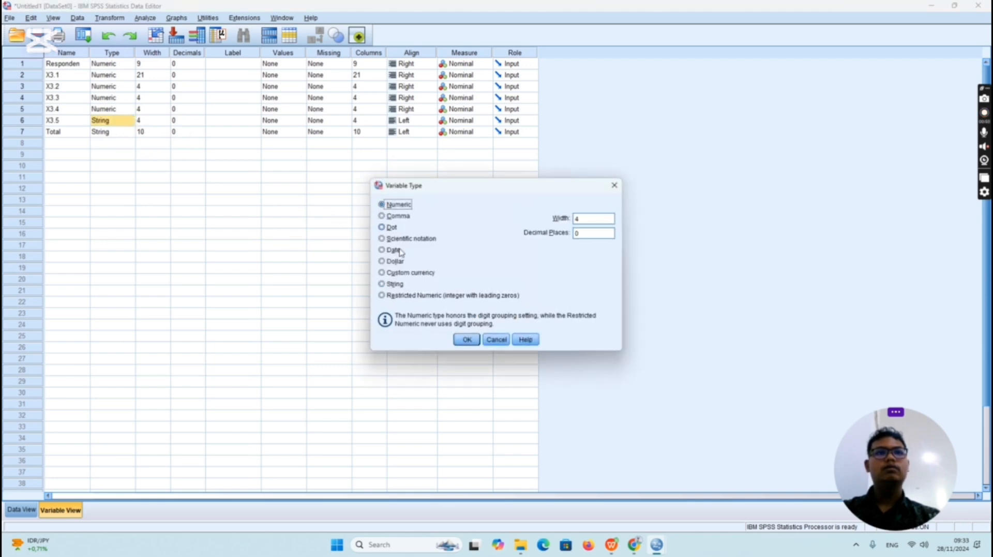
left_click(468, 339)
Change the variable type of Total to Numeric.
left_click(98, 134)
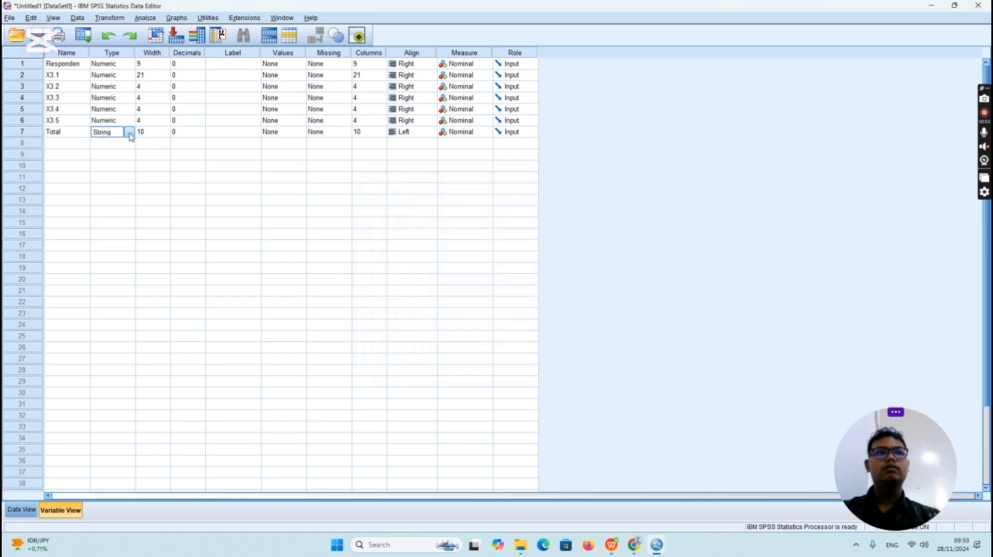
left_click(130, 133)
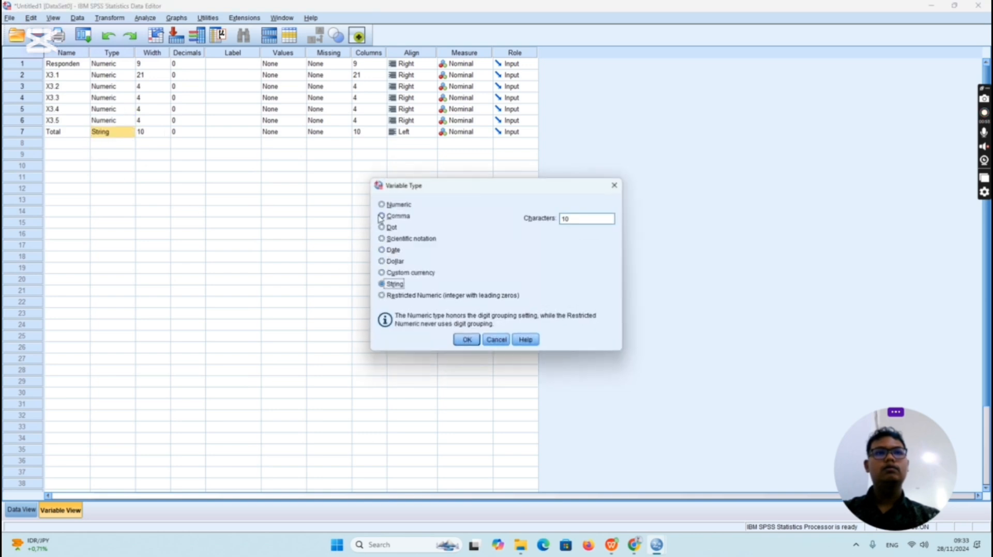
left_click(383, 204)
left_click(468, 340)
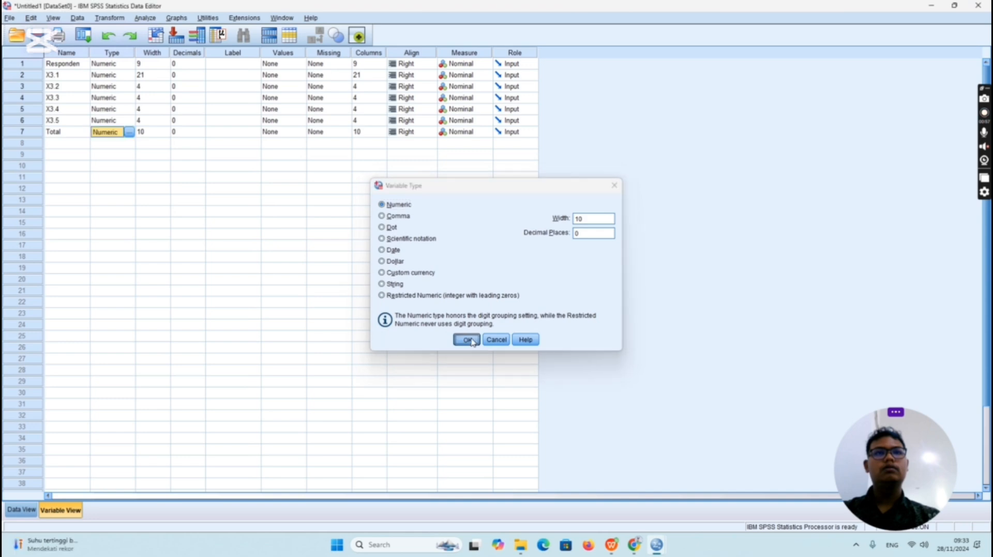
Set the measurement level of Responden, X3.1 and X3.2 to Scale.
left_click(476, 54)
left_click(485, 64)
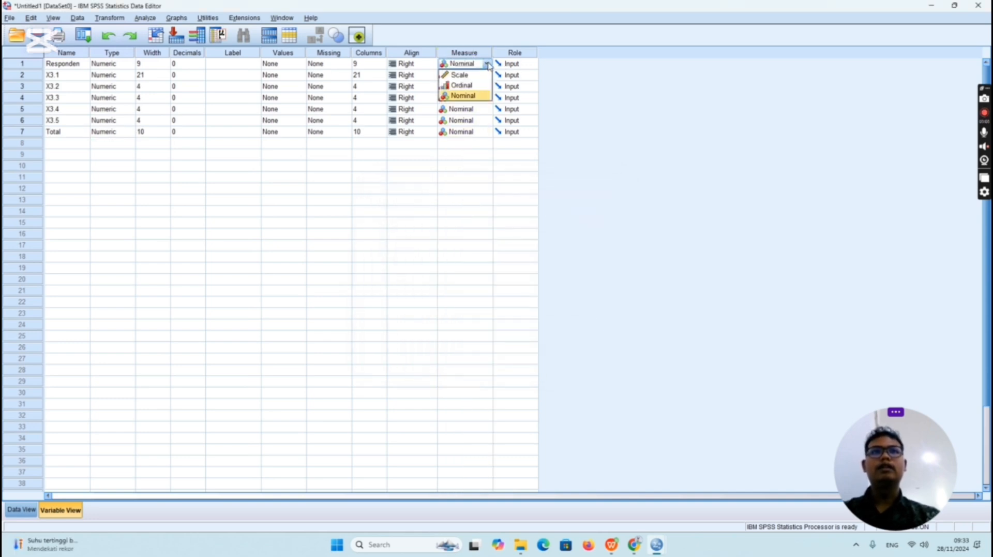
left_click(459, 75)
left_click(486, 76)
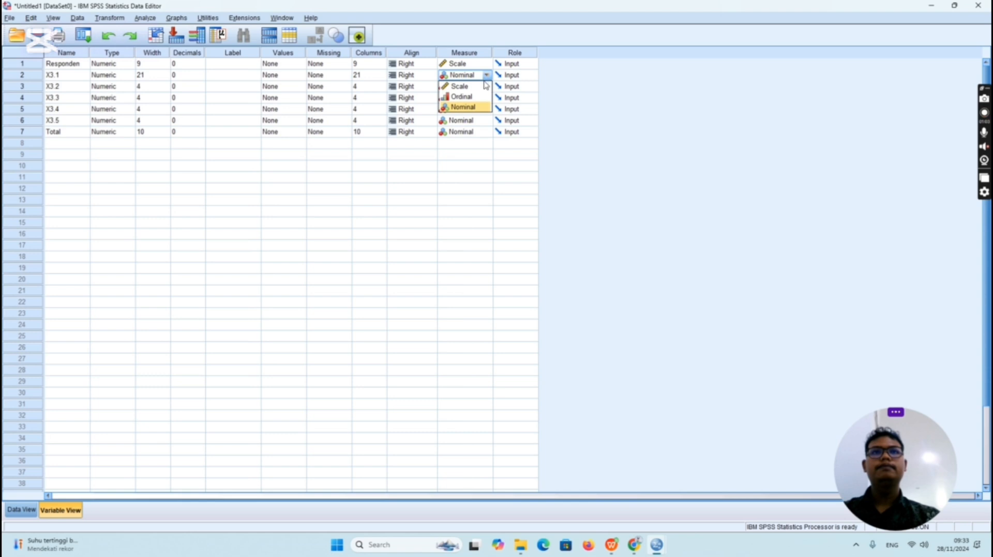
left_click(485, 85)
left_click(486, 75)
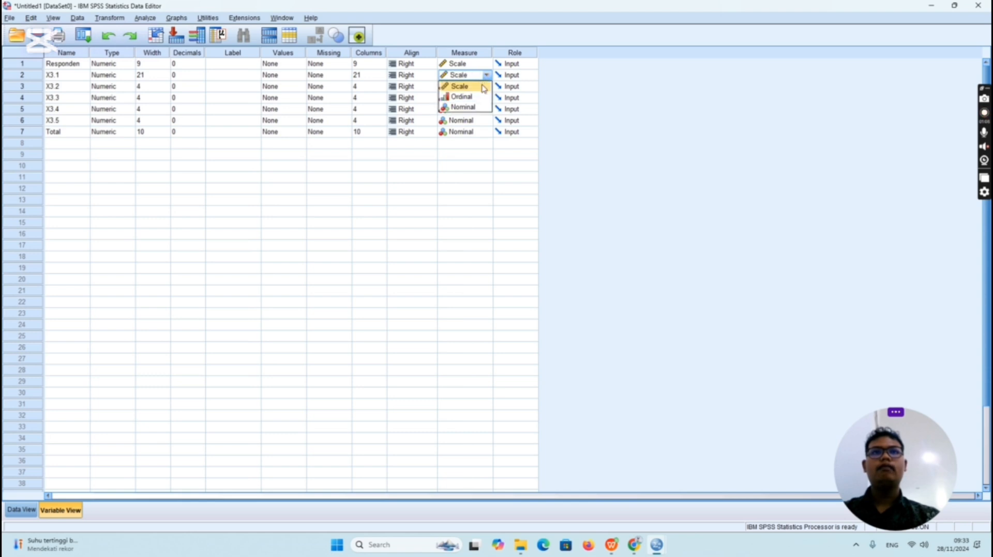
left_click(483, 87)
left_click(485, 87)
left_click(478, 97)
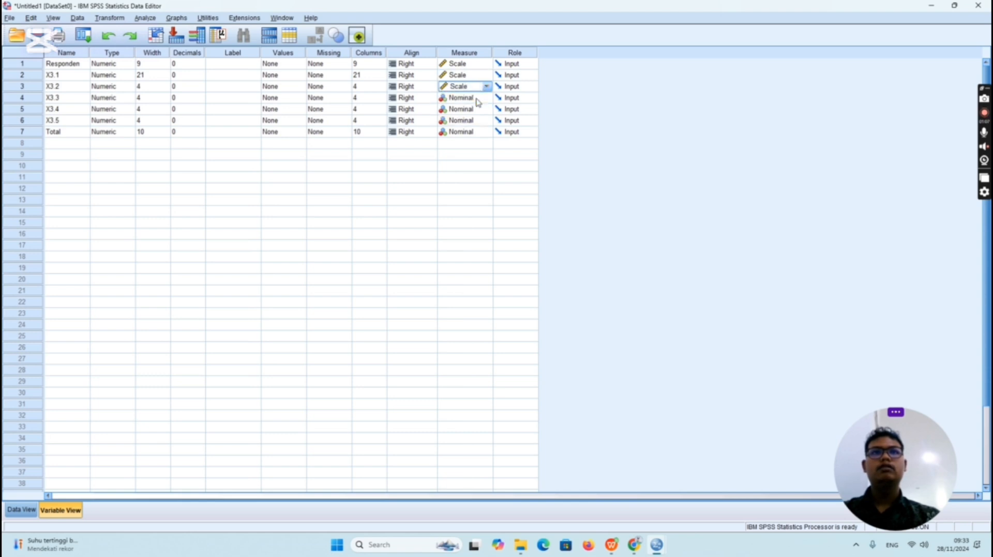
Set the measurement level of X3.3, X3.4, X3.5 and Total to Scale.
left_click(476, 98)
left_click(477, 109)
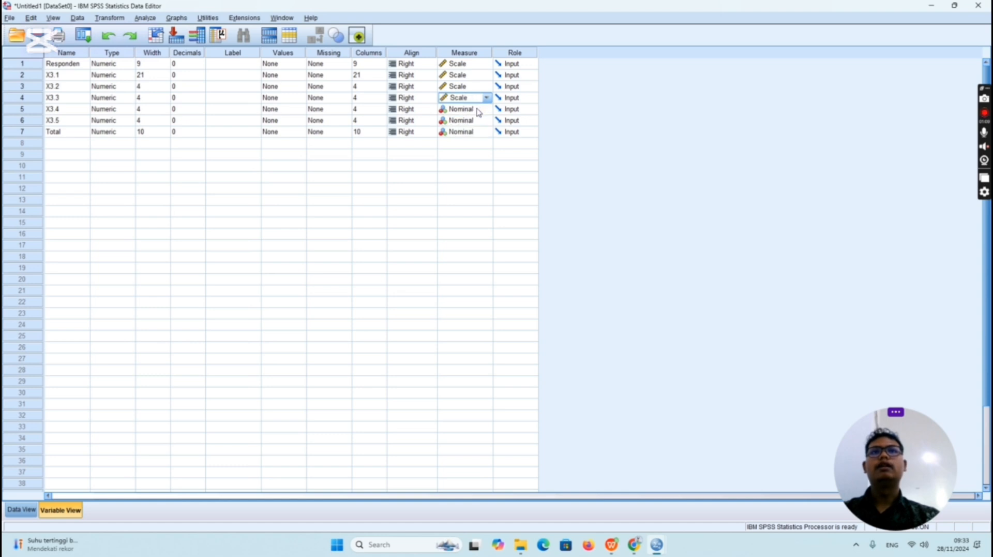
left_click(478, 109)
left_click(474, 120)
left_click(472, 121)
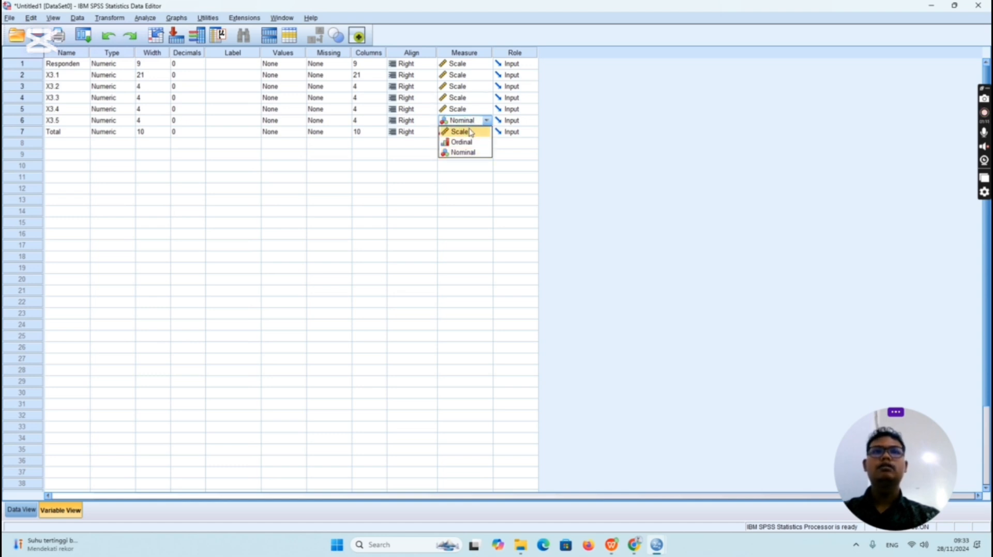
left_click(466, 131)
left_click(470, 132)
left_click(467, 144)
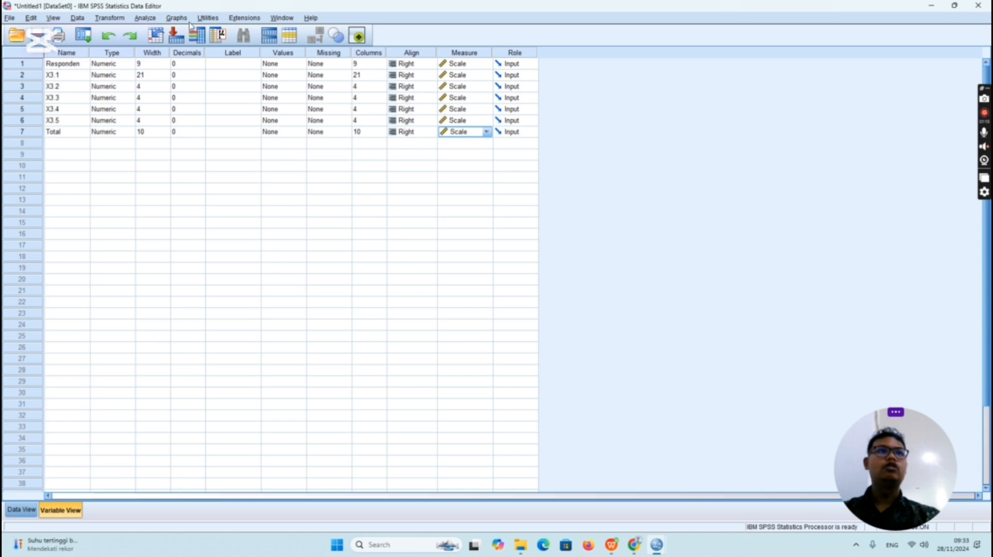
Run a Reliability Analysis with the Alpha model on items X3.1 to X3.5, leaving out Responden and Total.
left_click(152, 18)
mouse_move(191, 43)
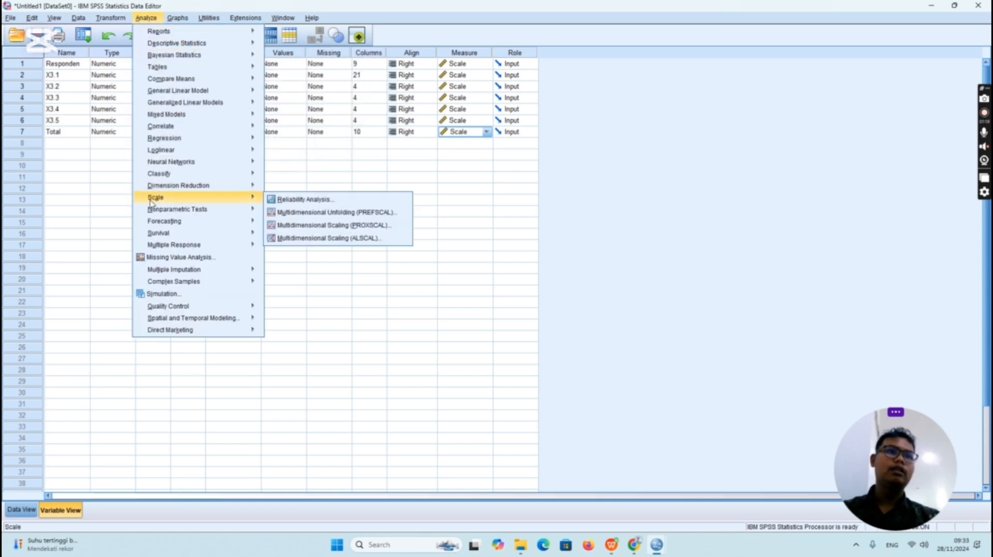
mouse_move(264, 209)
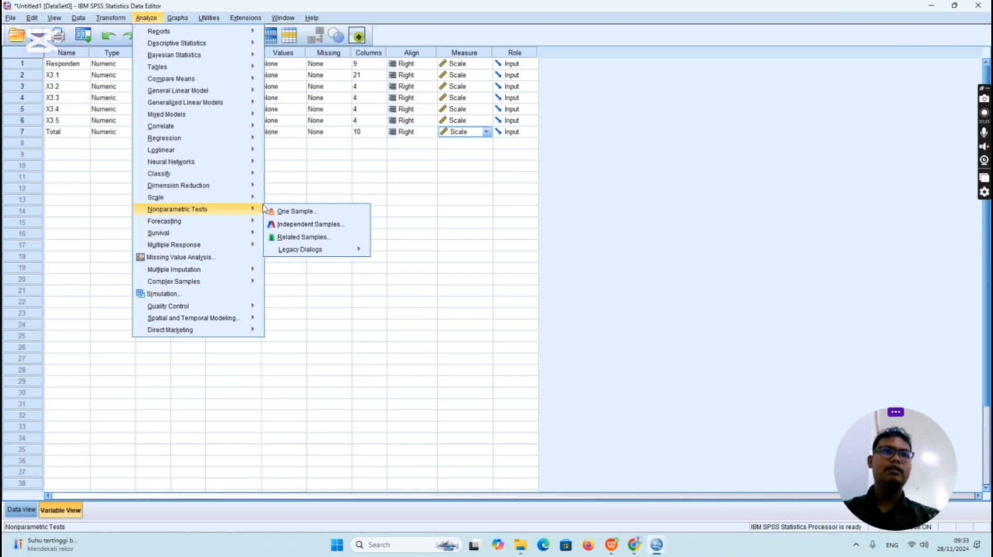
left_click(269, 201)
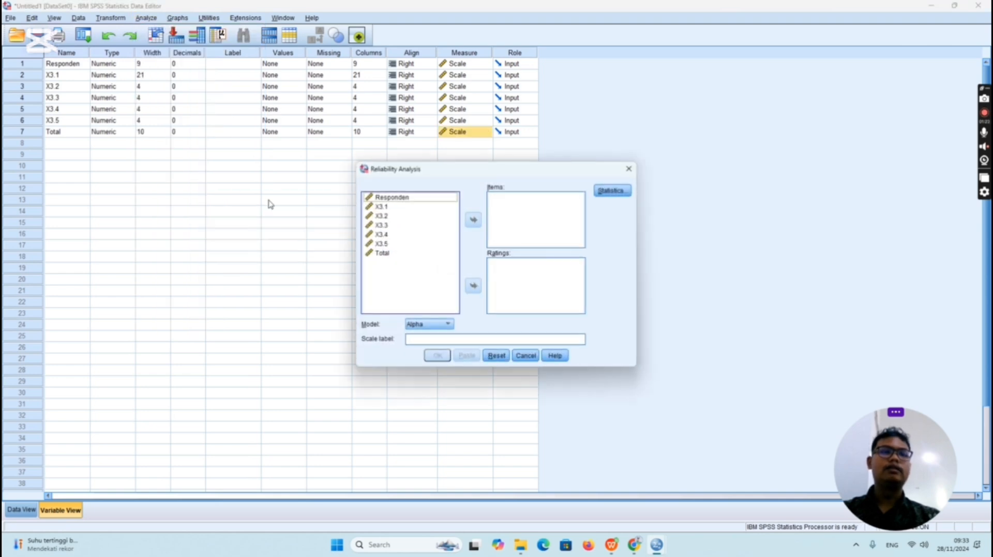
left_click(384, 207)
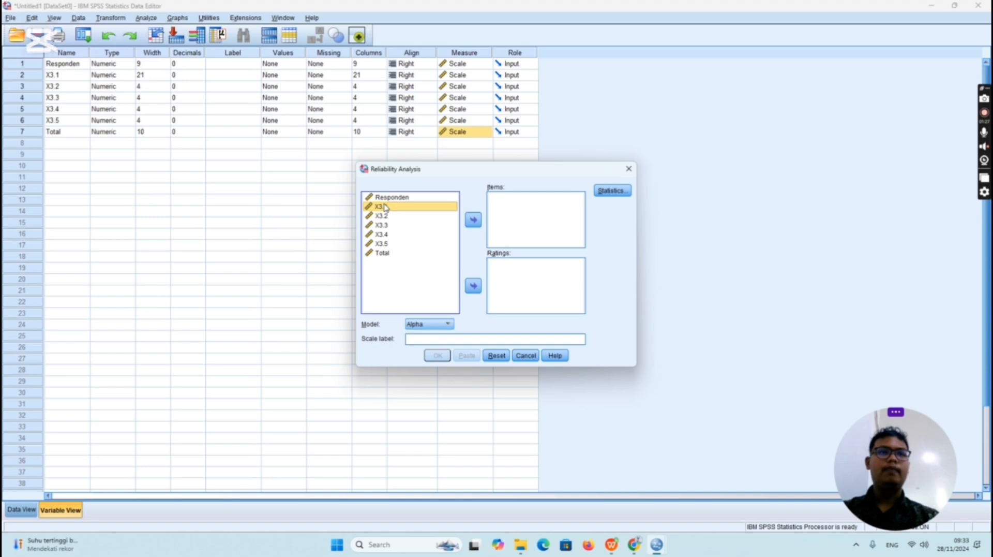
left_click(383, 216, "shift")
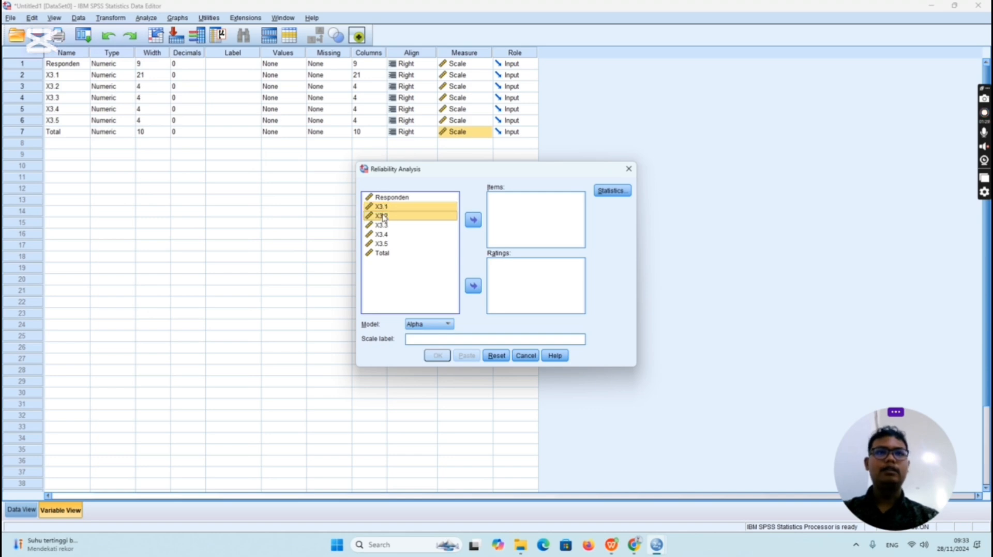
left_click(386, 226, "shift")
left_click(388, 235, "shift")
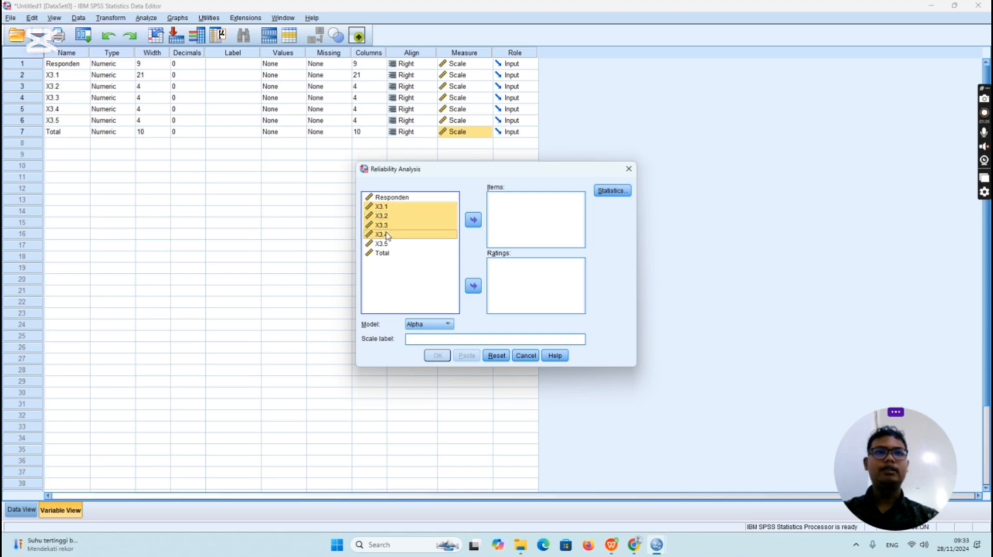
left_click(382, 244, "shift")
left_click(472, 221)
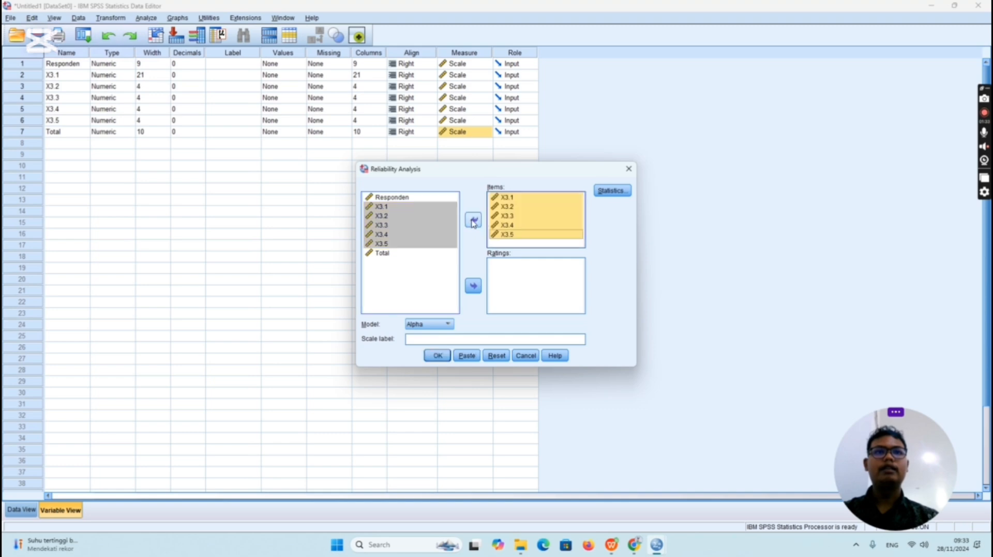
left_click(437, 355)
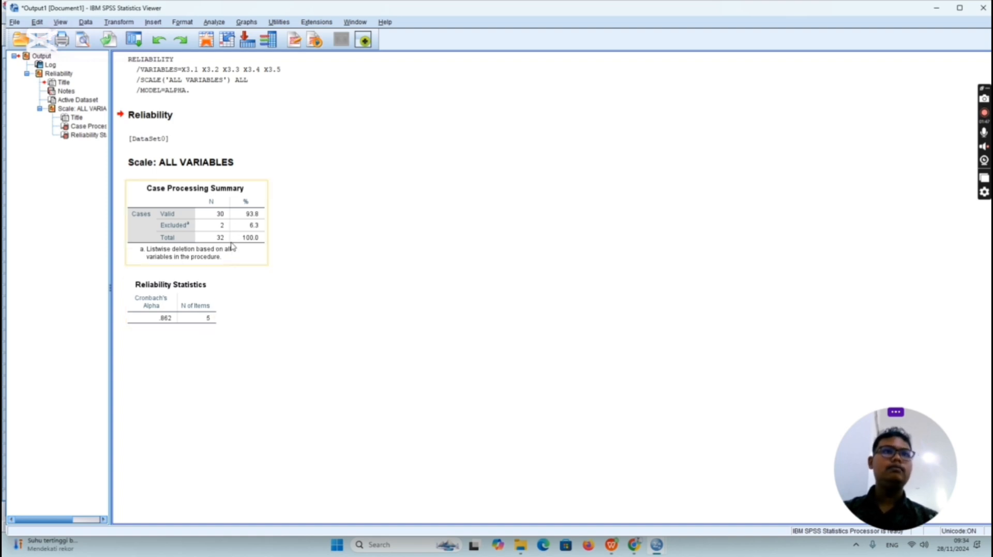
Set up a Bivariate Correlations analysis with X3.1 to X3.5 and Total as the variables, leaving out Responden.
left_click(215, 22)
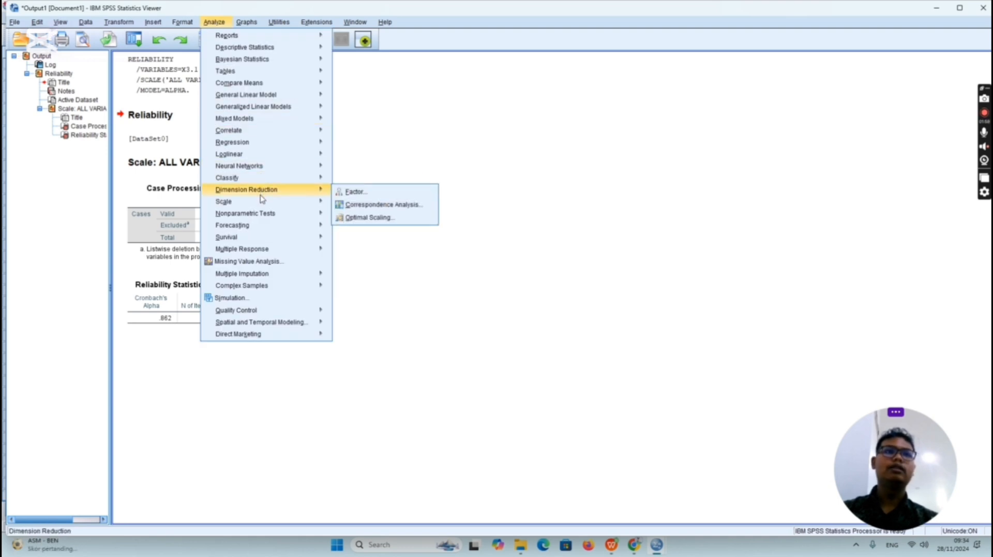
mouse_move(268, 131)
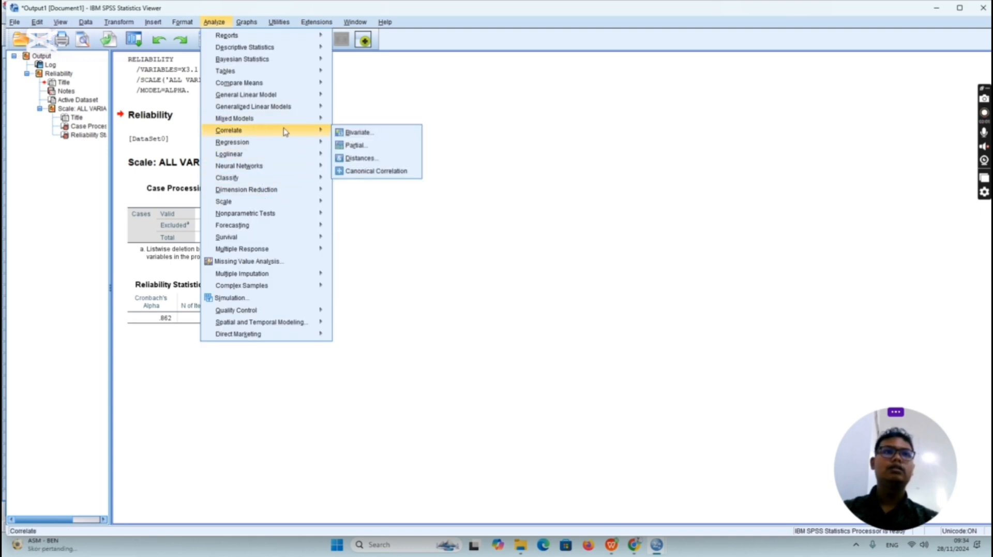
left_click(354, 131)
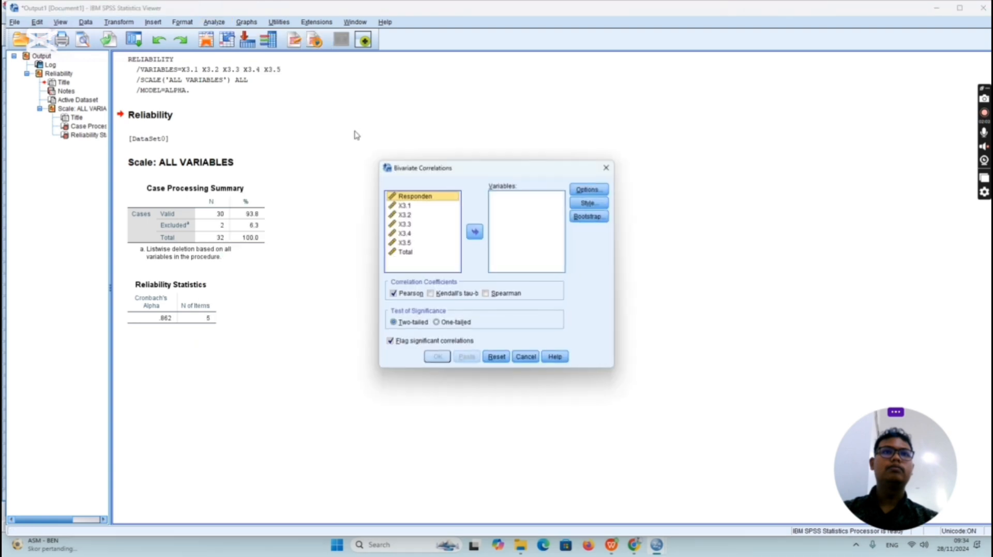
left_click(416, 206)
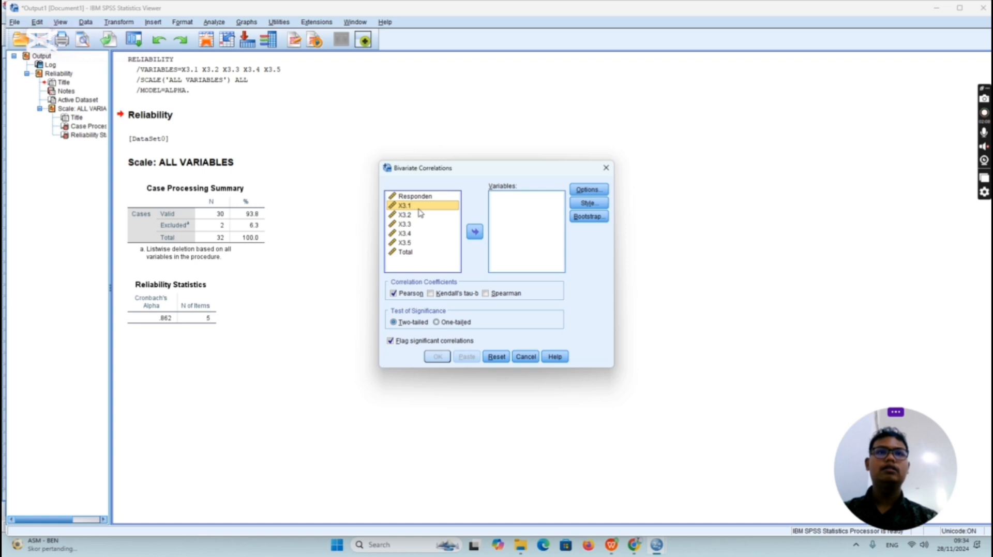
left_click(418, 216, "shift")
left_click(415, 227, "shift")
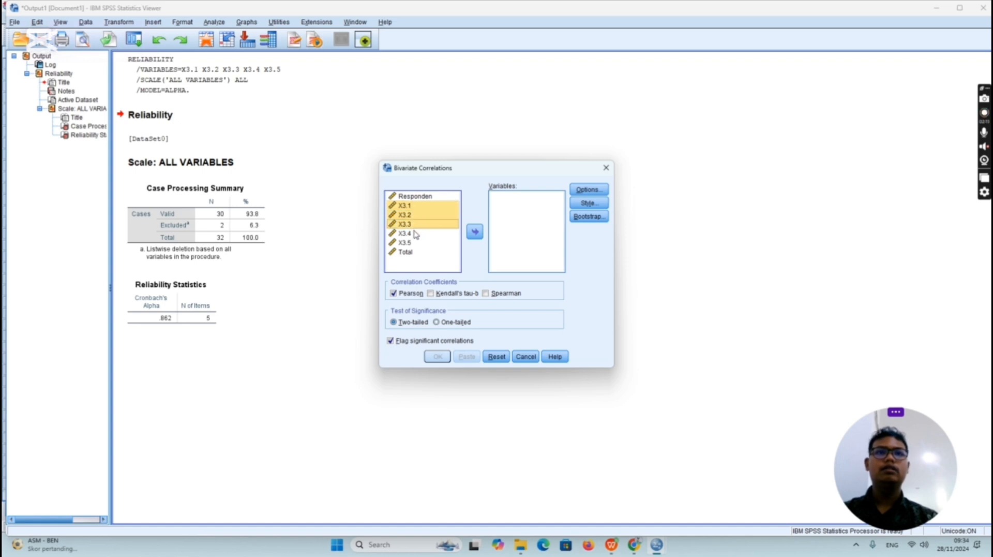
left_click(416, 234, "shift")
left_click(416, 242, "shift")
left_click(414, 252, "shift")
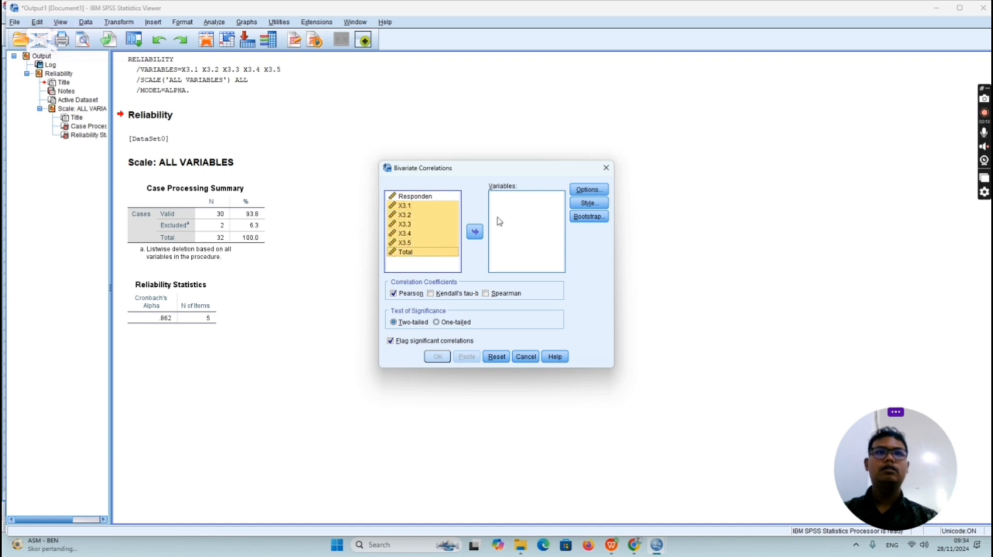
left_click(476, 233)
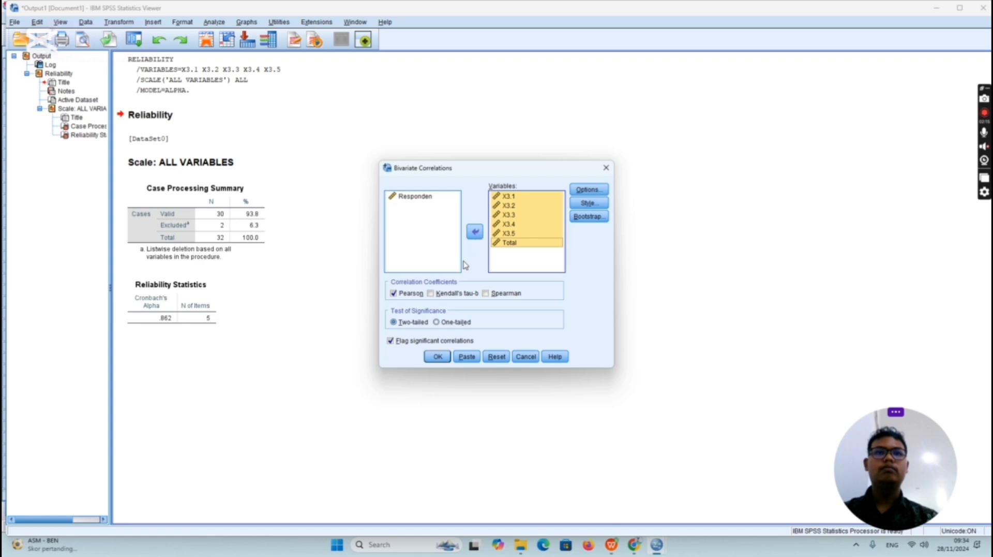
Look through the table style, options and bootstrap settings of the bivariate correlation without changing anything.
left_click(588, 203)
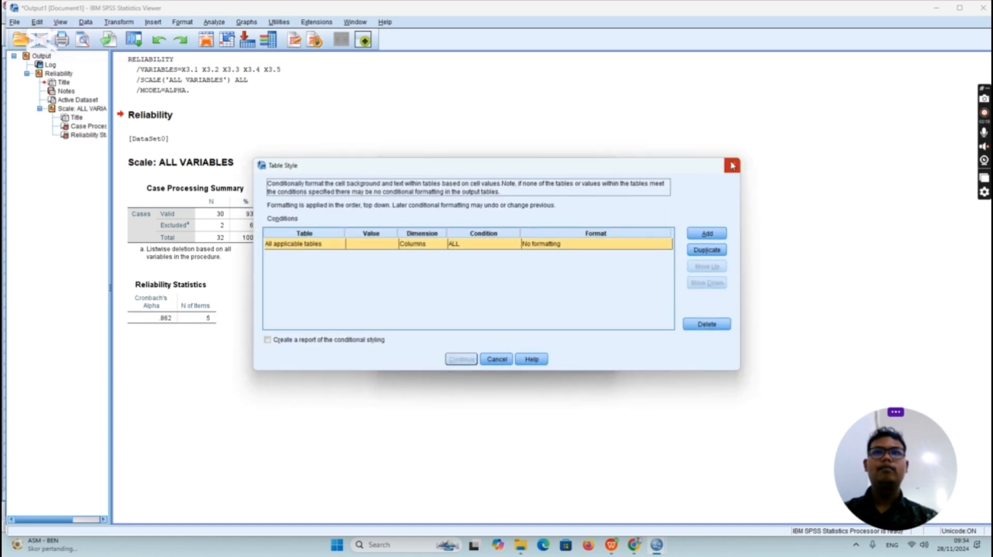
left_click(732, 165)
left_click(593, 191)
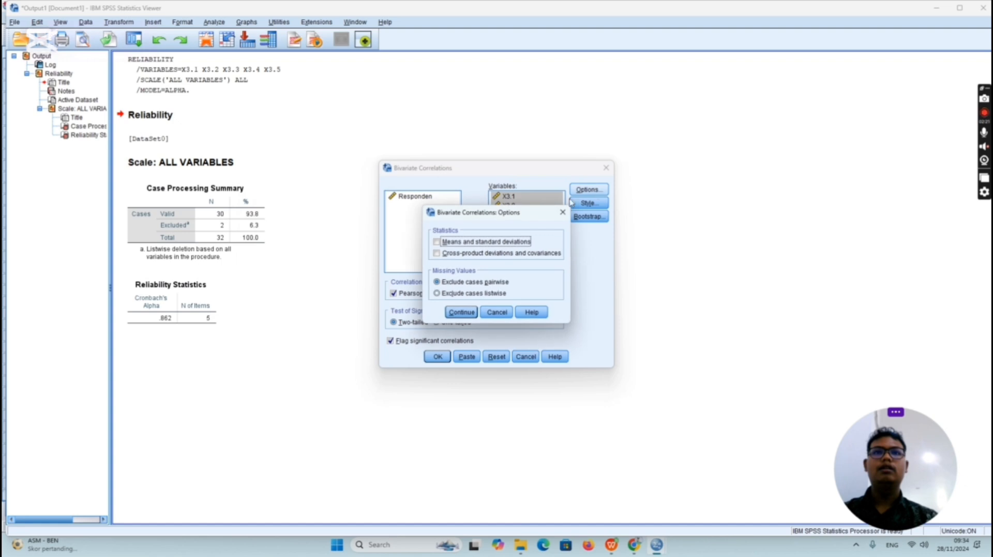
left_click(563, 212)
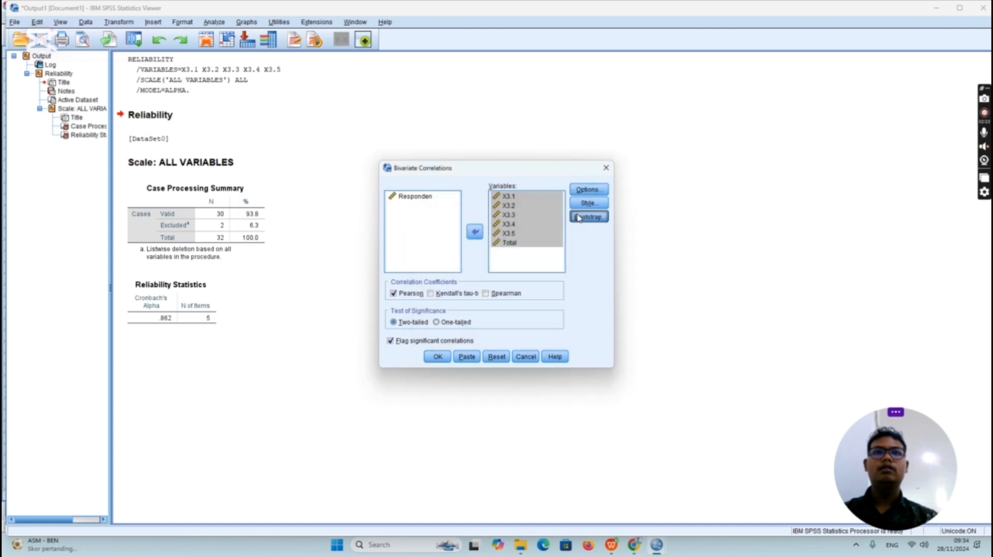
left_click(589, 216)
left_click(601, 135)
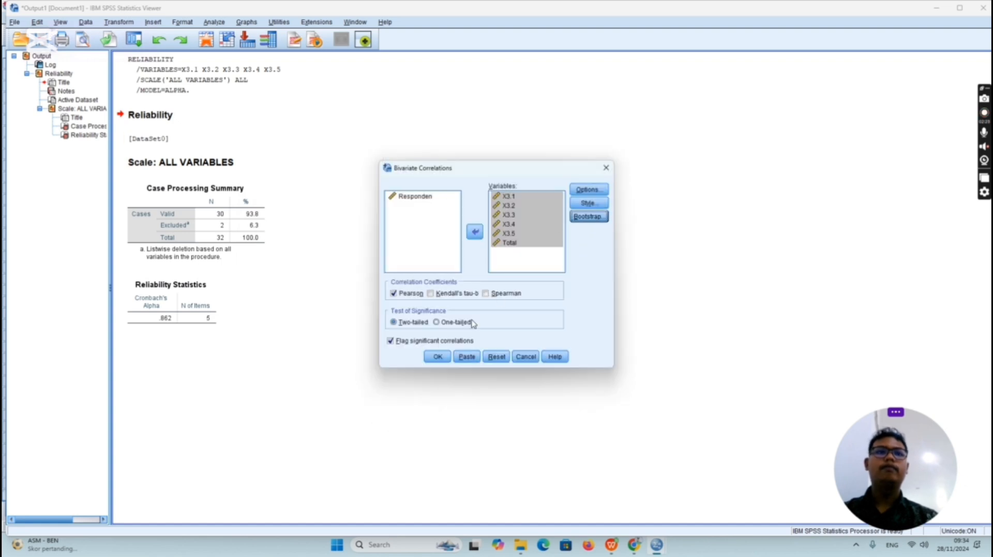
Run the two-tailed Pearson correlation with significant correlations flagged and bring the whole correlation table into view.
left_click(438, 357)
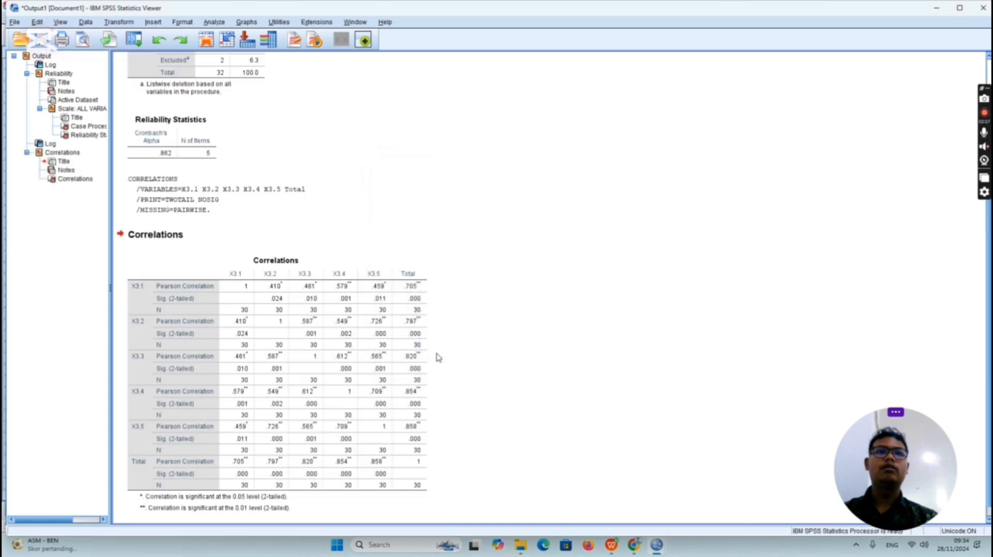
scroll(403, 296, "down", 1)
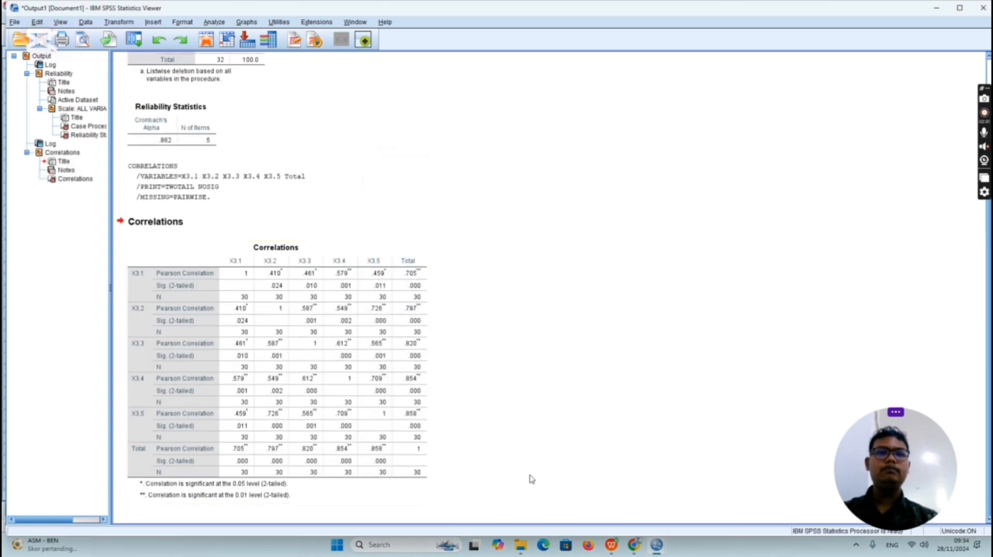
Switch to WPS Office, consult the critical r values in tabel_r (1).pdf and return to the SPSS output.
mouse_move(609, 543)
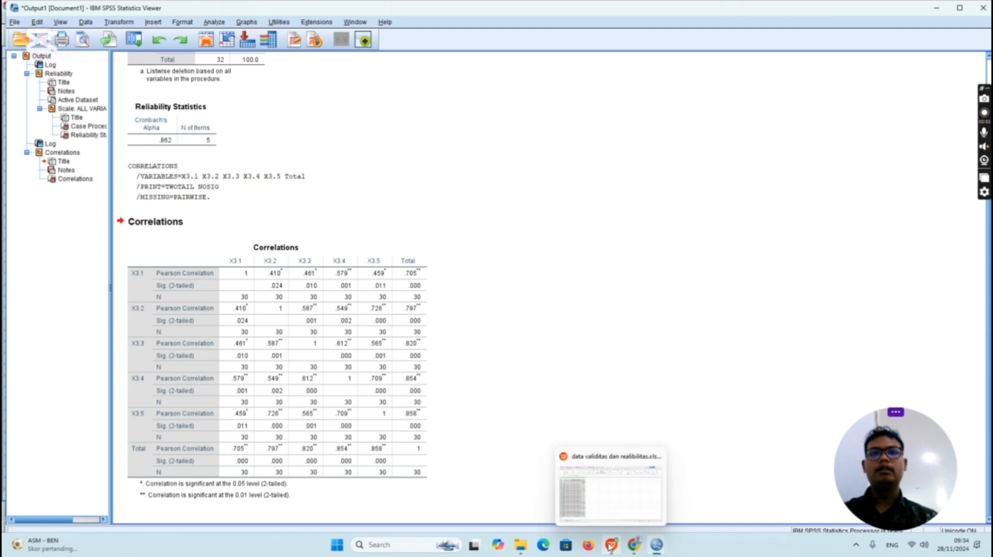
left_click(601, 479)
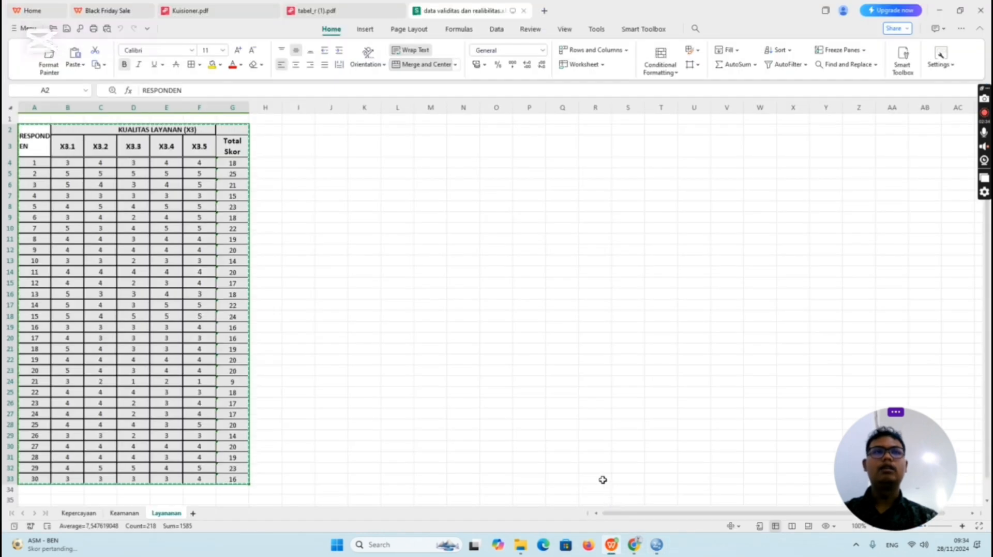
left_click(316, 11)
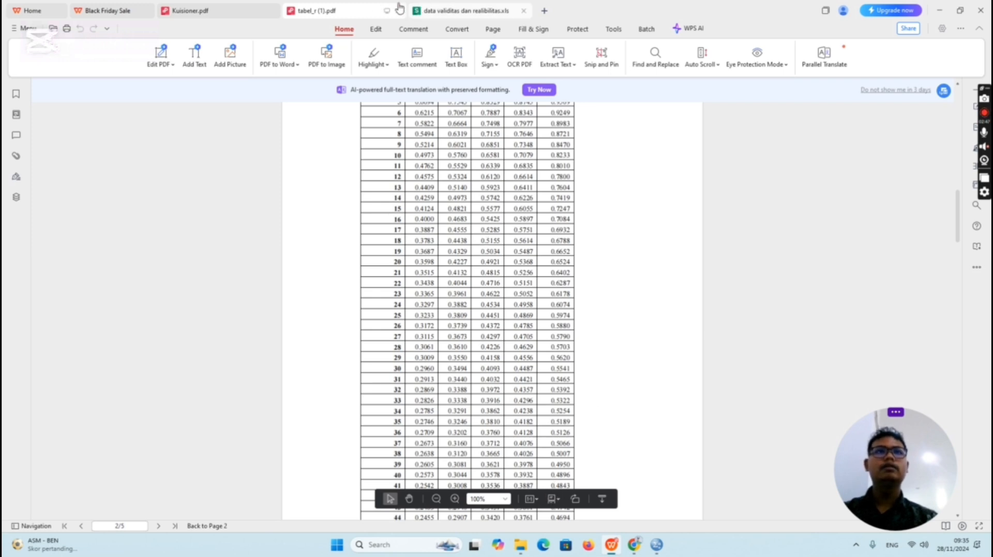
mouse_move(656, 544)
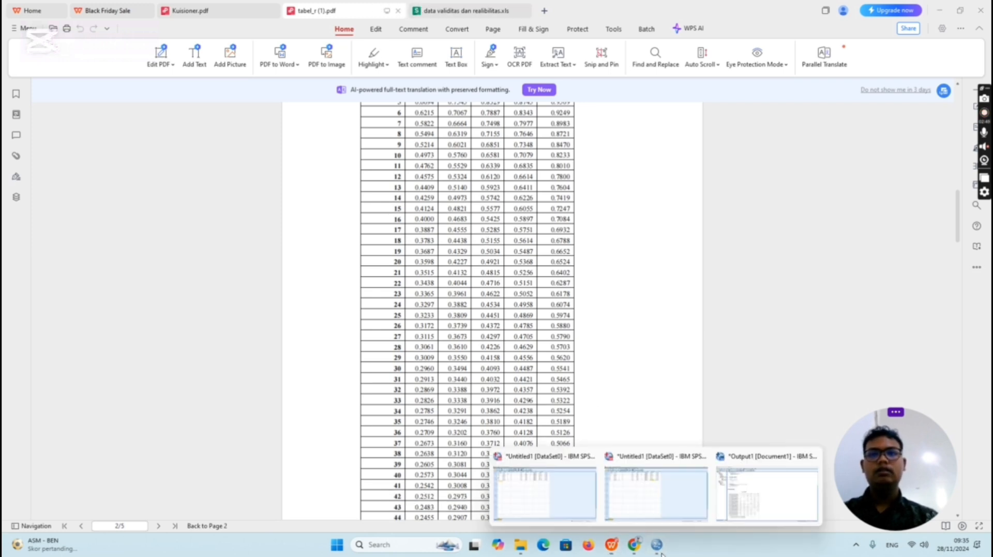
mouse_move(738, 490)
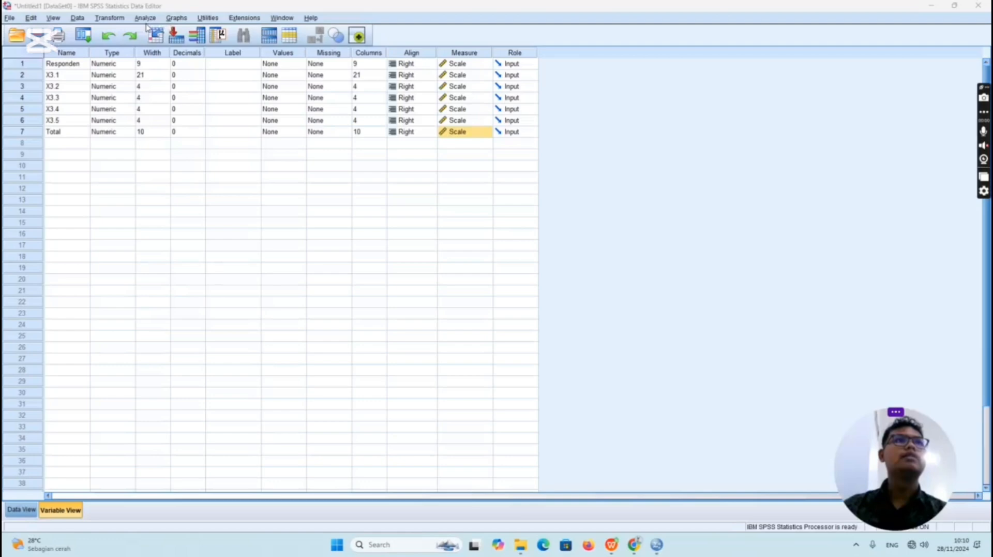
Set up an Explore analysis with X3.1 to X3.5 as dependent variables, leaving out Responden and Total.
left_click(145, 18)
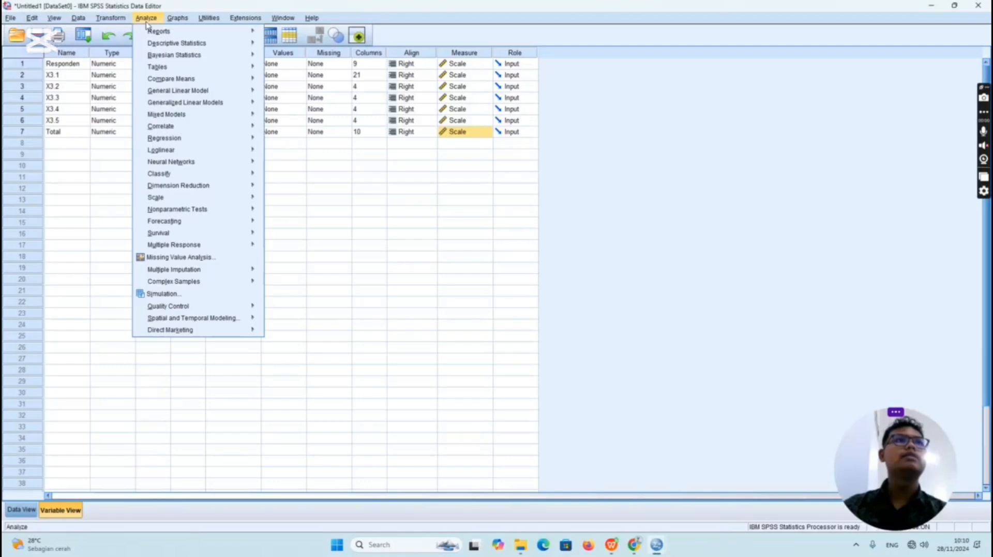
mouse_move(165, 34)
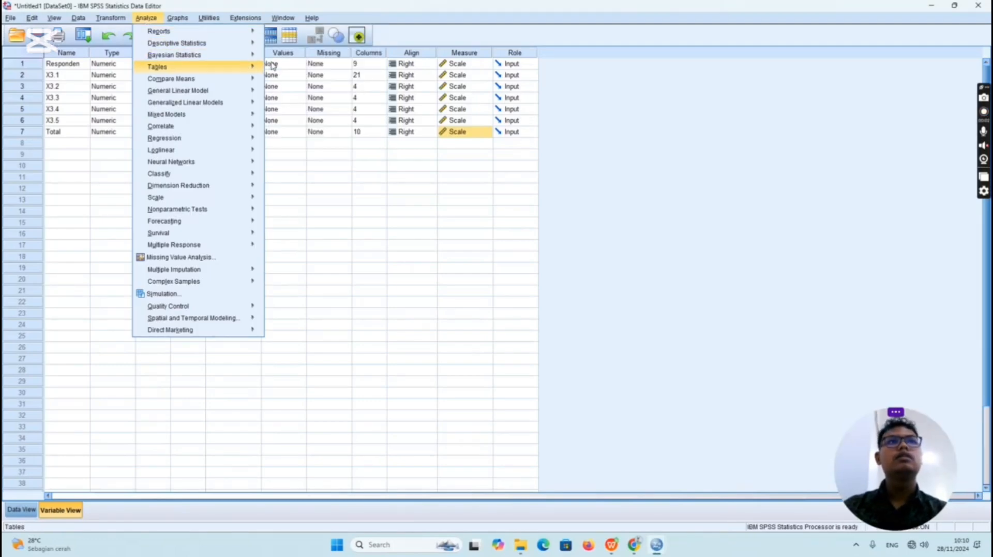
mouse_move(233, 43)
left_click(292, 68)
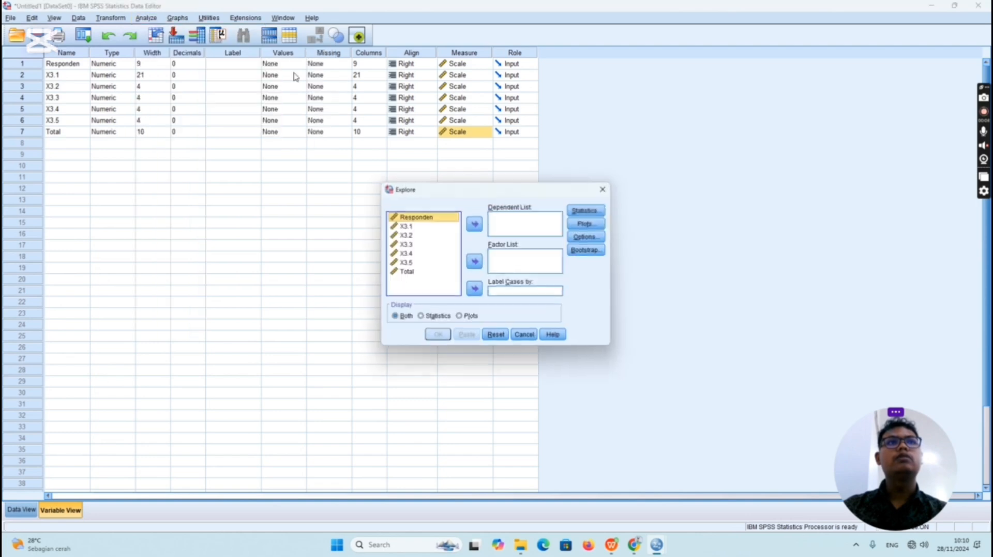
left_click(412, 227)
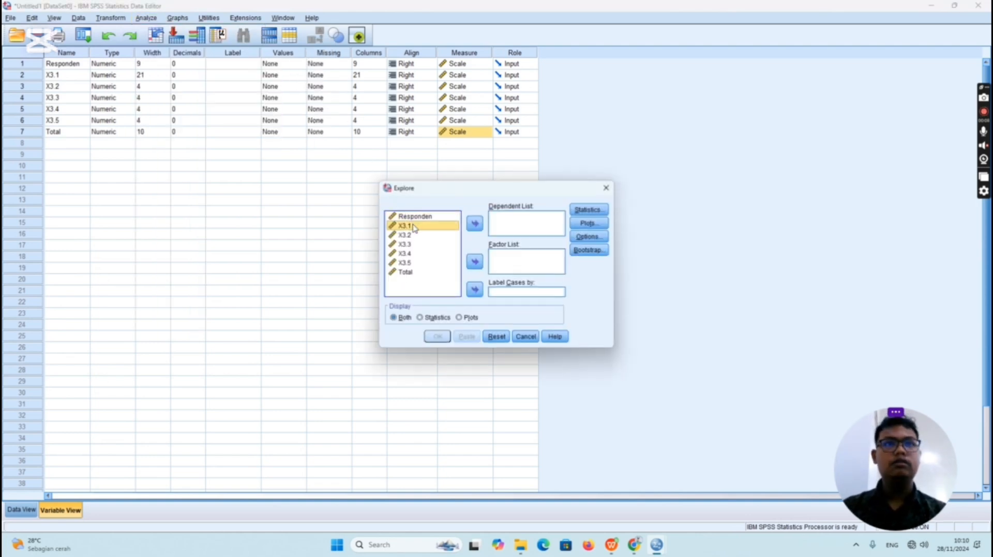
left_click(412, 235, "shift")
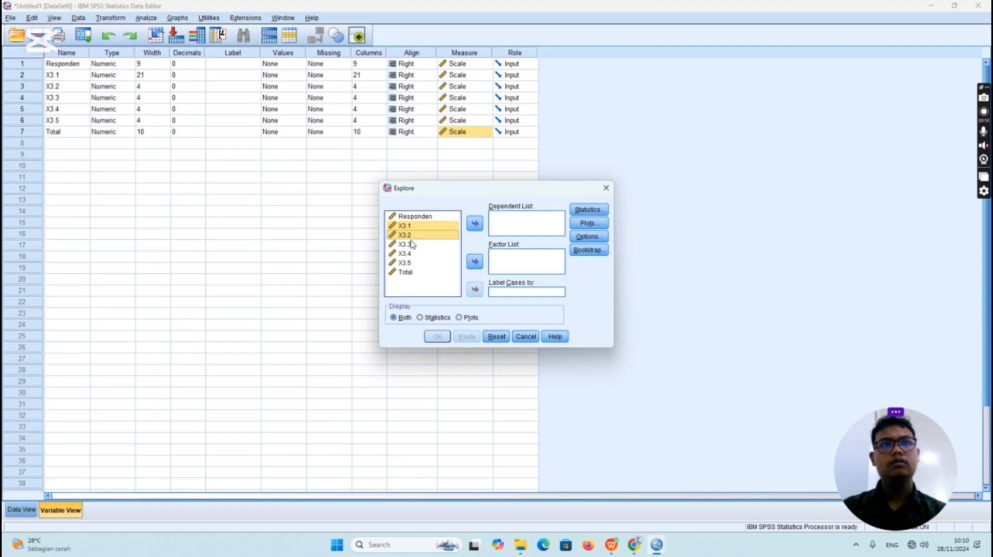
left_click(413, 244, "shift")
left_click(412, 254, "shift")
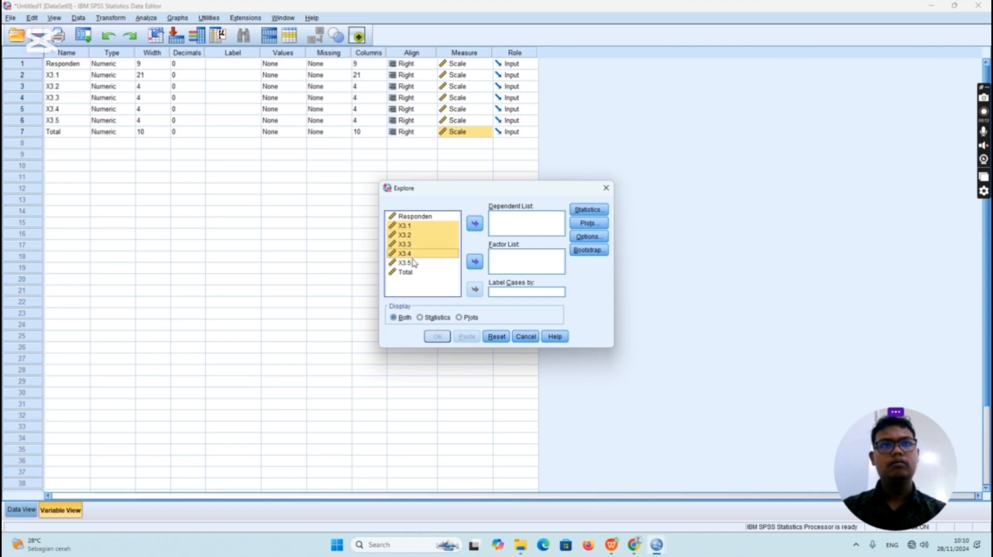
left_click(413, 262, "shift")
left_click(482, 229)
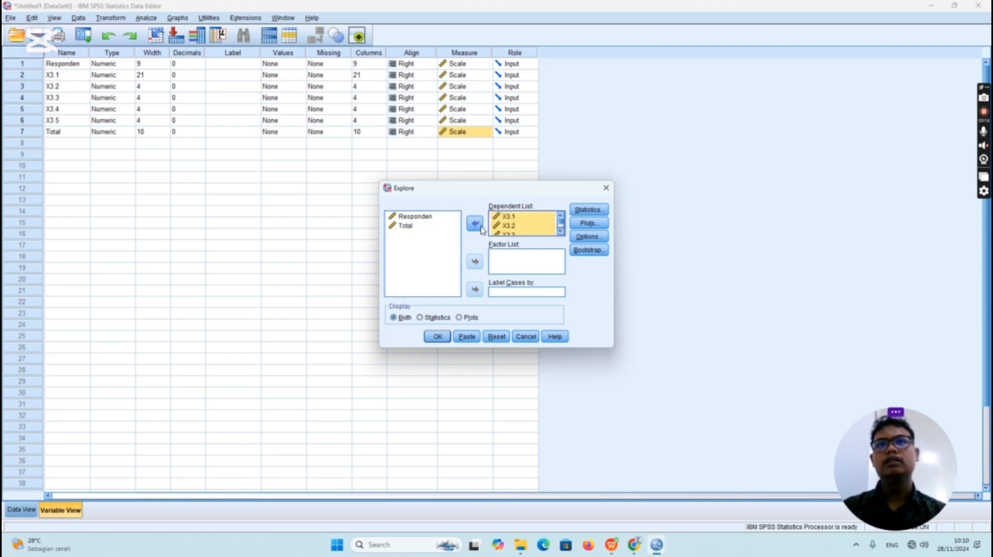
Enable normality plots with tests for the Explore analysis, run it and look at the descriptives output.
left_click(588, 223)
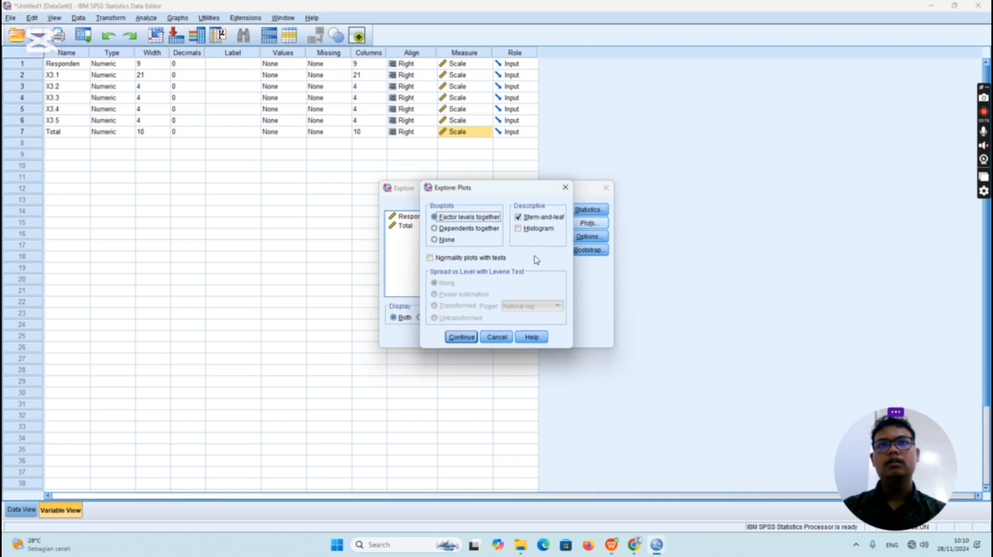
left_click(434, 259)
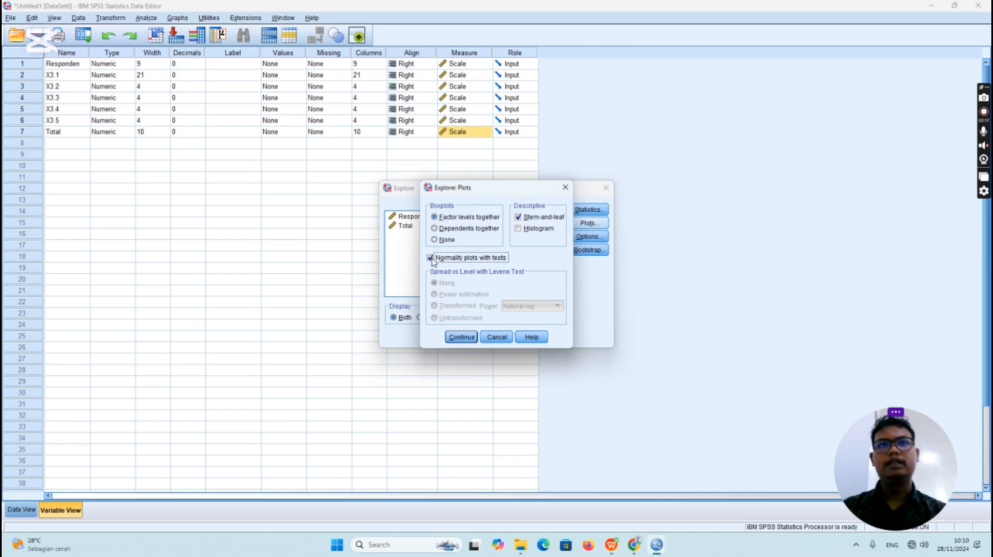
left_click(462, 337)
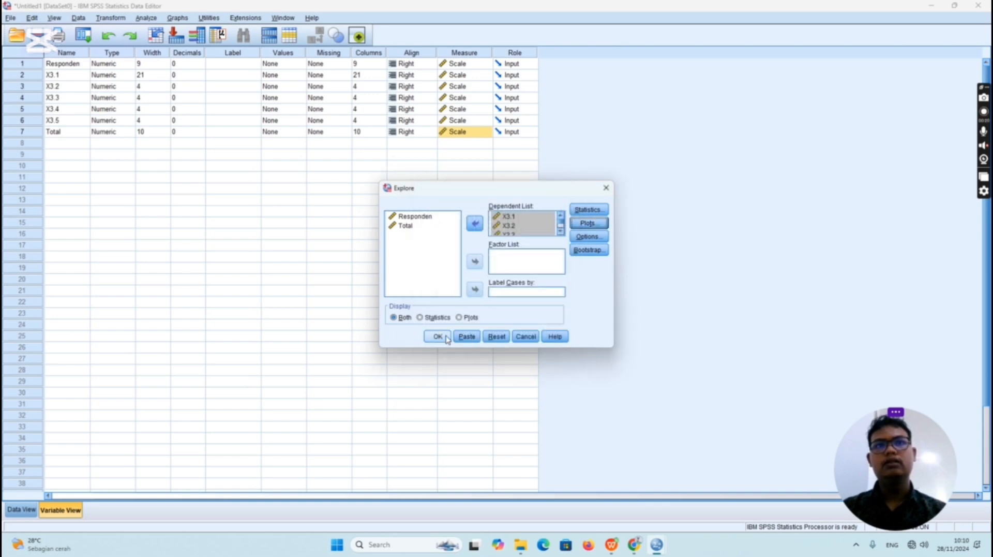
left_click(445, 338)
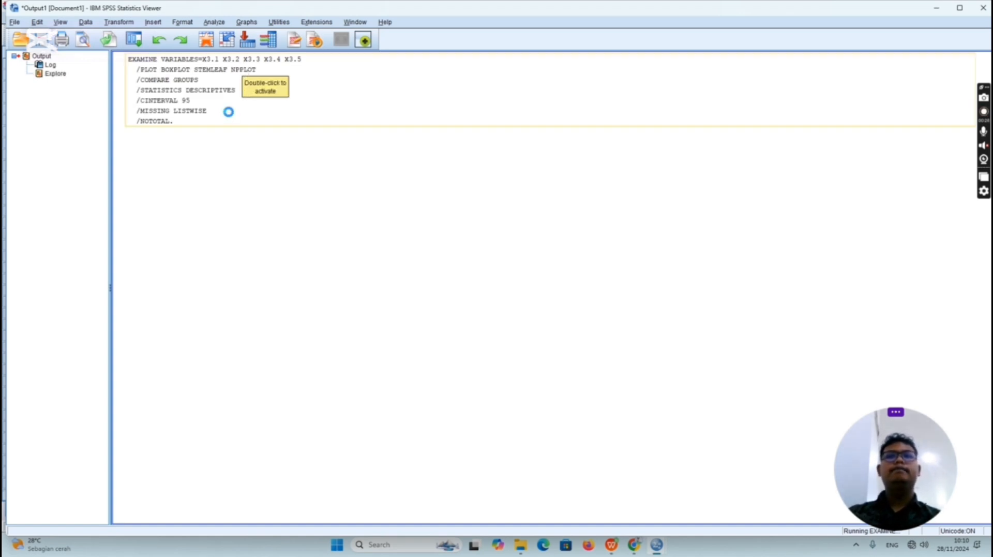
scroll(233, 125, "down", 15)
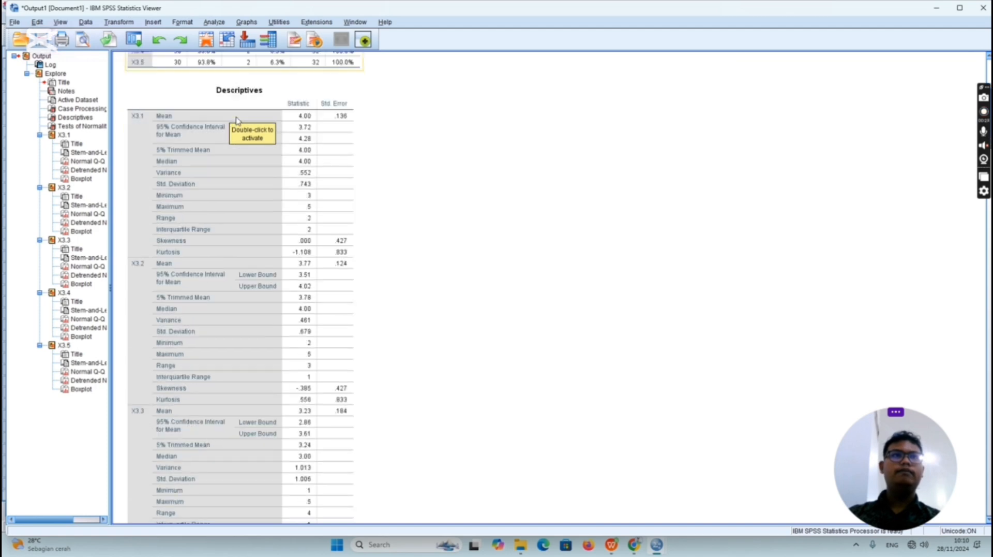